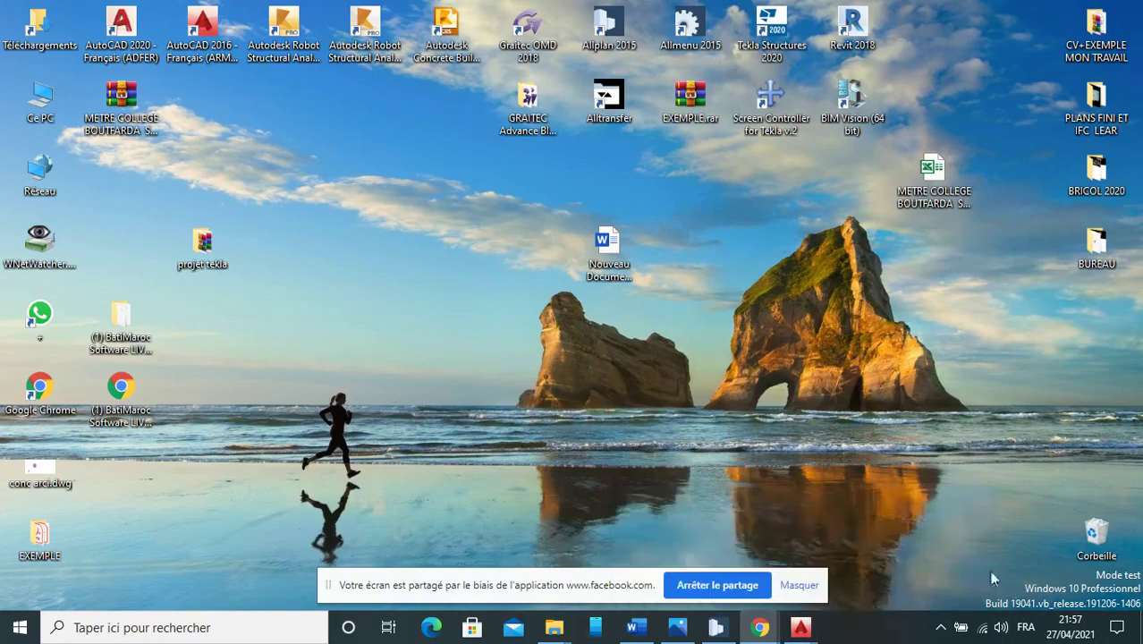
# Bring the PLANS B.A R+2 OUASSIM.dwg drawing window to the front from the taskbar.
pyautogui.moveTo(800, 627)
pyautogui.click(857, 564)
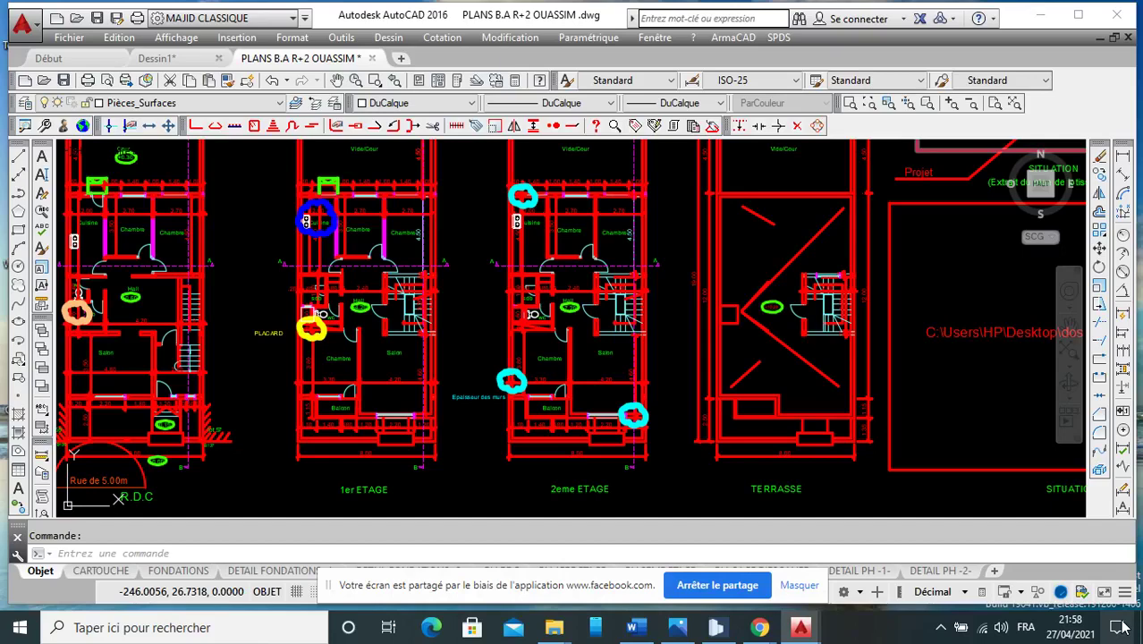
# Zoom out and back in to reveal the row of framed sheets below the floor plans.
pyautogui.scroll(-4, 702, 329)
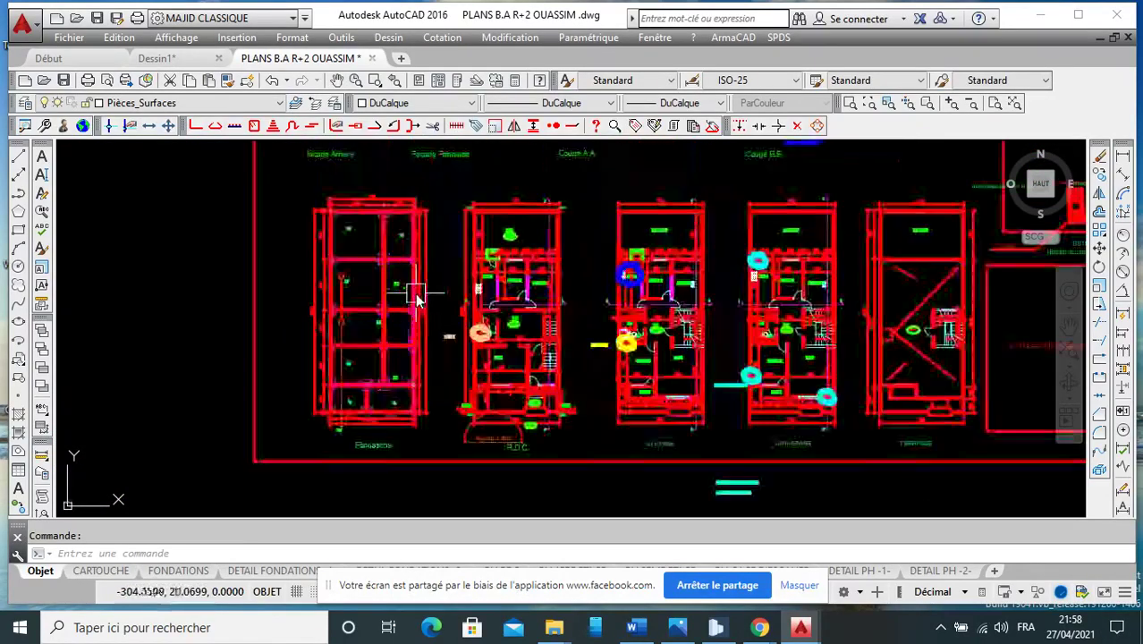
pyautogui.scroll(2, 416, 297)
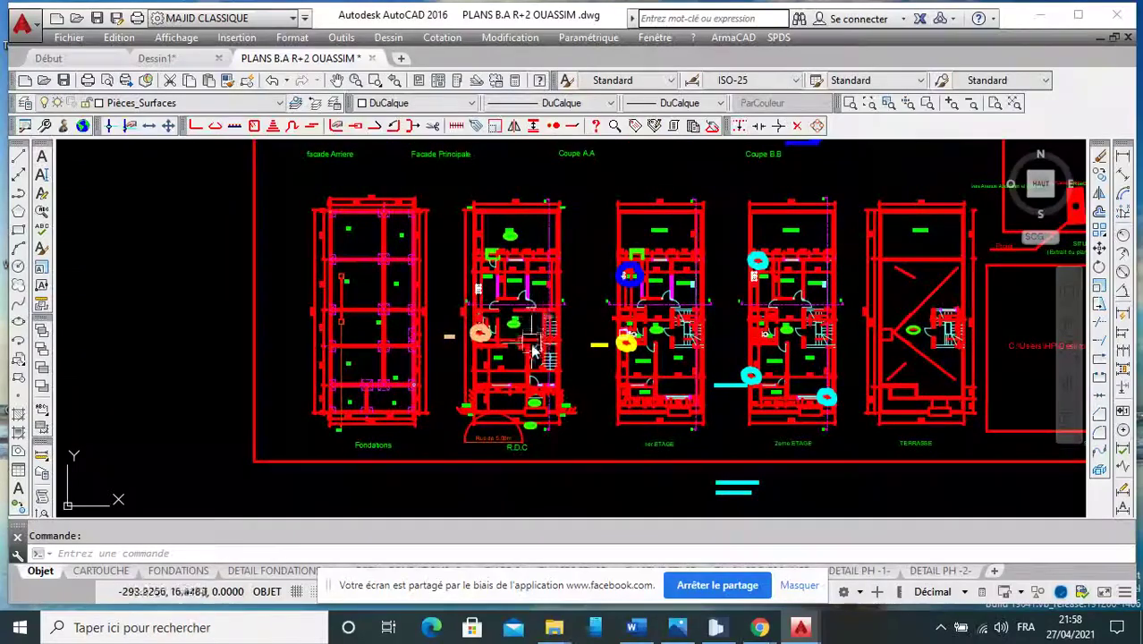
pyautogui.scroll(-2, 526, 374)
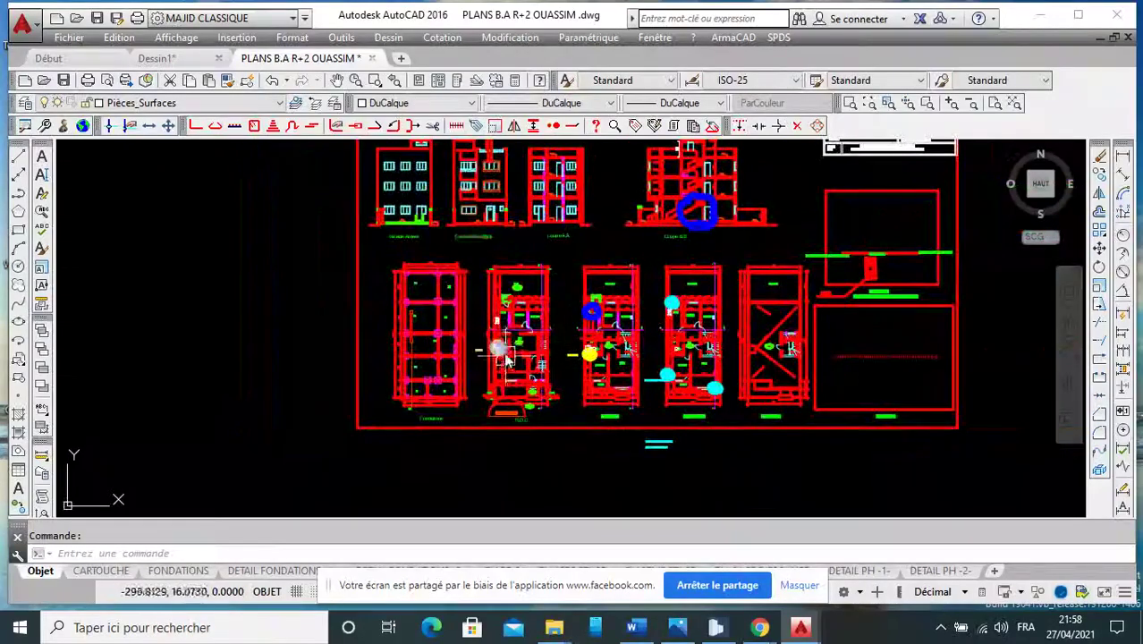
pyautogui.scroll(-3, 546, 342)
pyautogui.scroll(2, 485, 446)
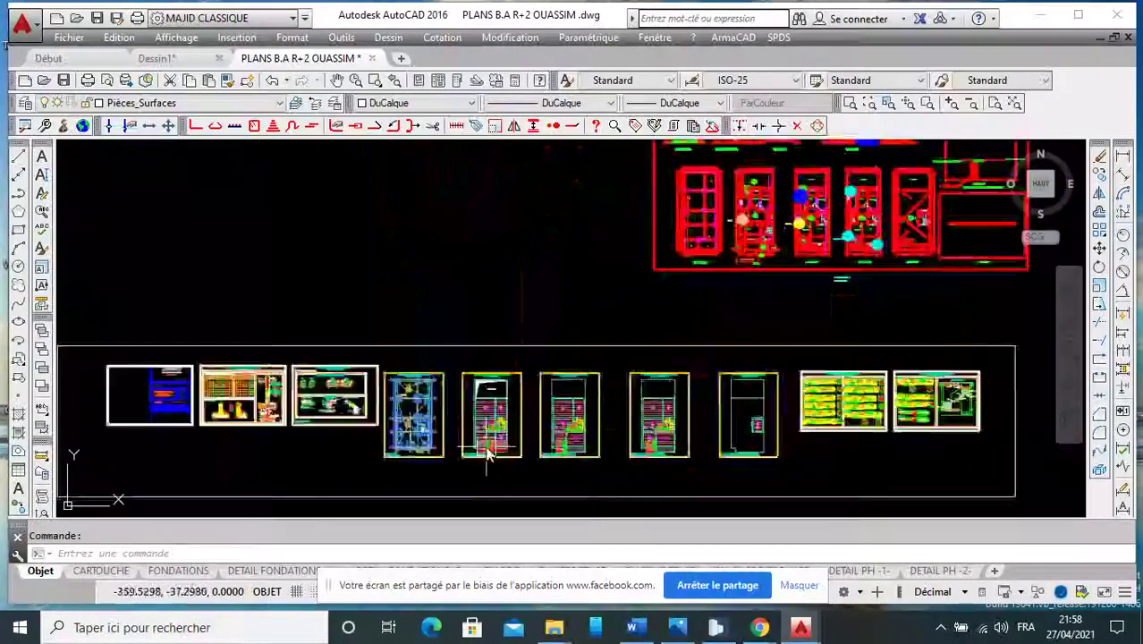
pyautogui.scroll(2, 439, 388)
pyautogui.scroll(-2, 528, 421)
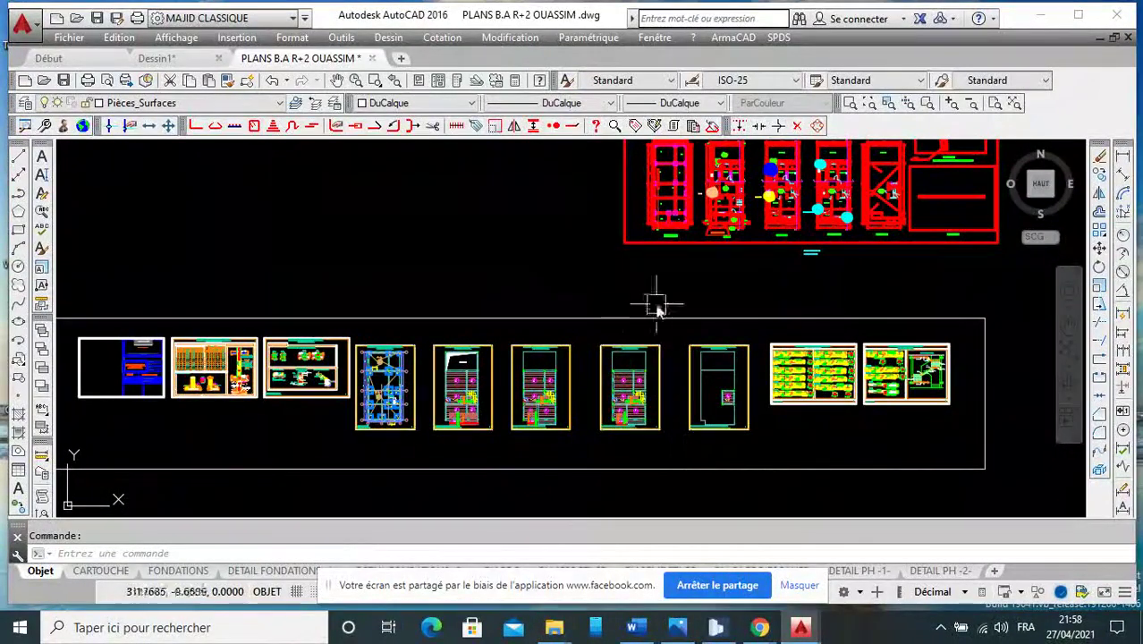
pyautogui.moveTo(659, 313); pyautogui.dragTo(638, 358, button='middle')
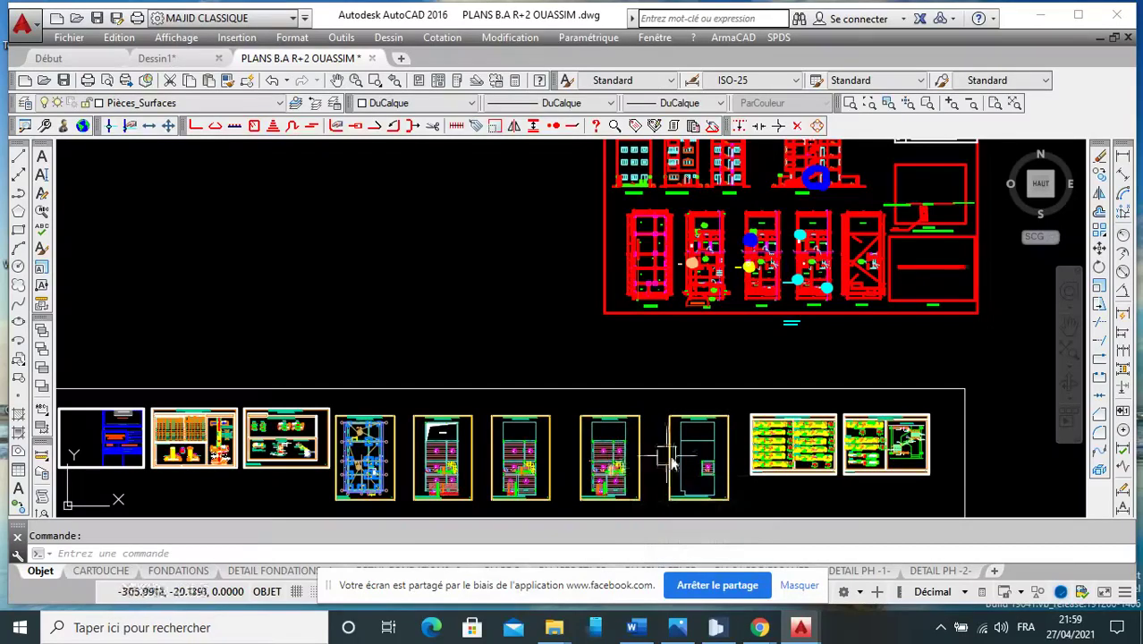
pyautogui.scroll(2, 777, 480)
pyautogui.scroll(2, 774, 476)
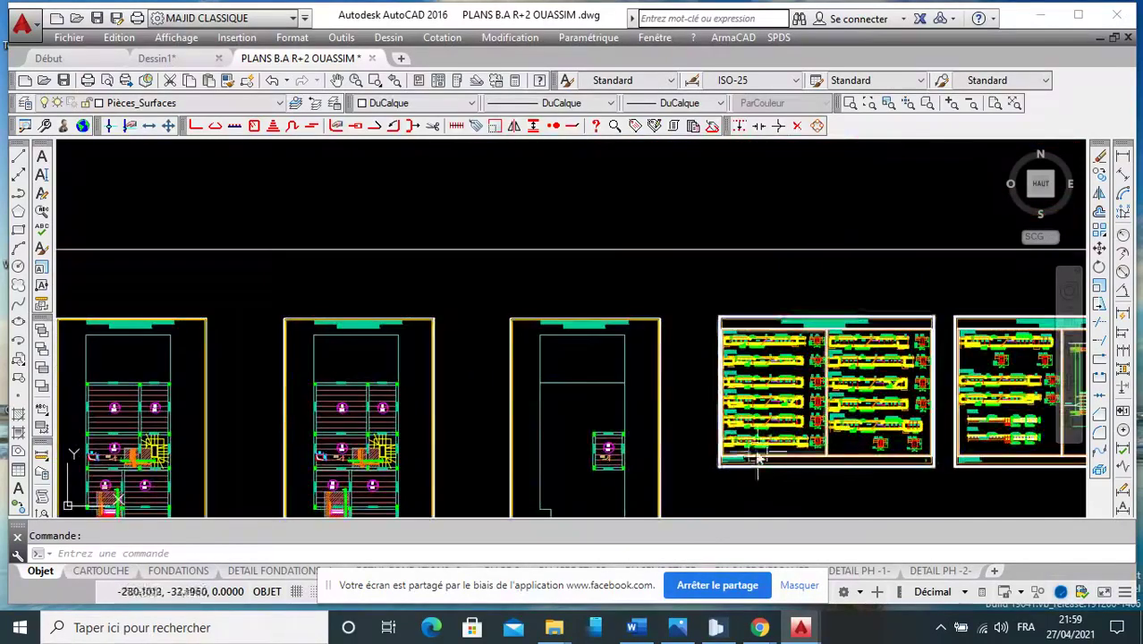
pyautogui.scroll(-2, 637, 353)
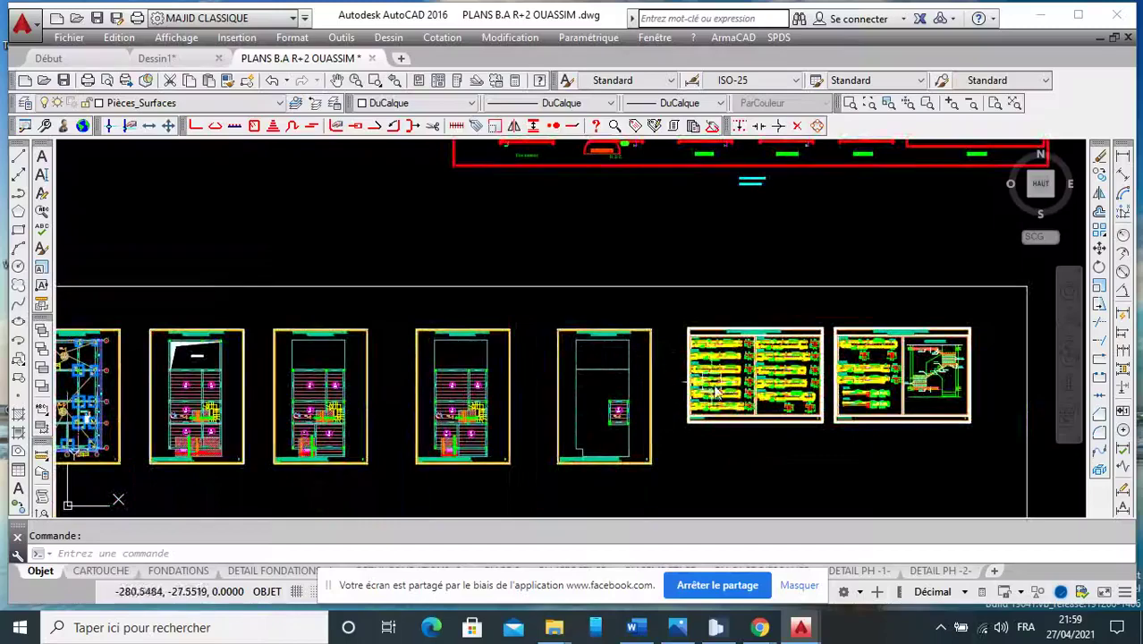
pyautogui.scroll(2, 729, 413)
pyautogui.scroll(-3, 642, 333)
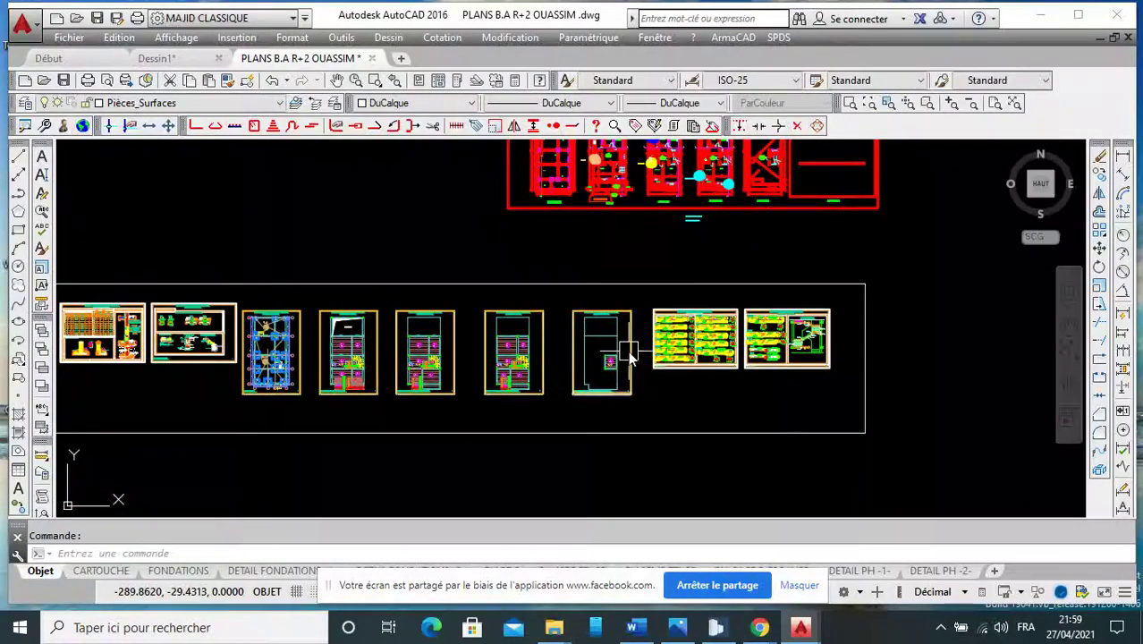
pyautogui.moveTo(630, 357)
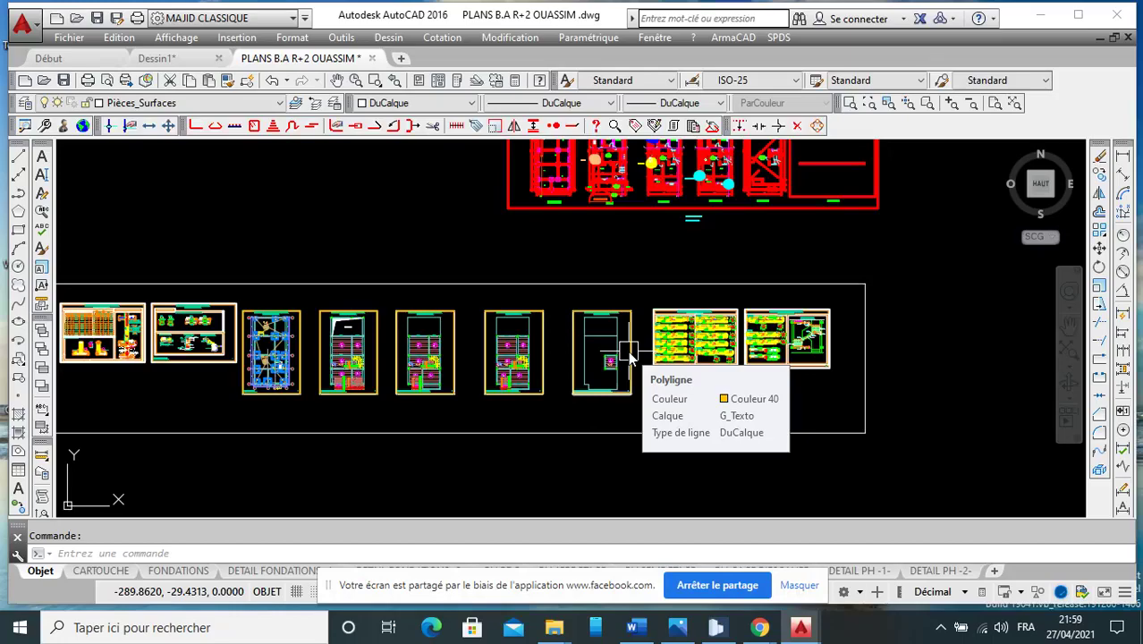
pyautogui.scroll(3, 653, 345)
pyautogui.scroll(2, 676, 333)
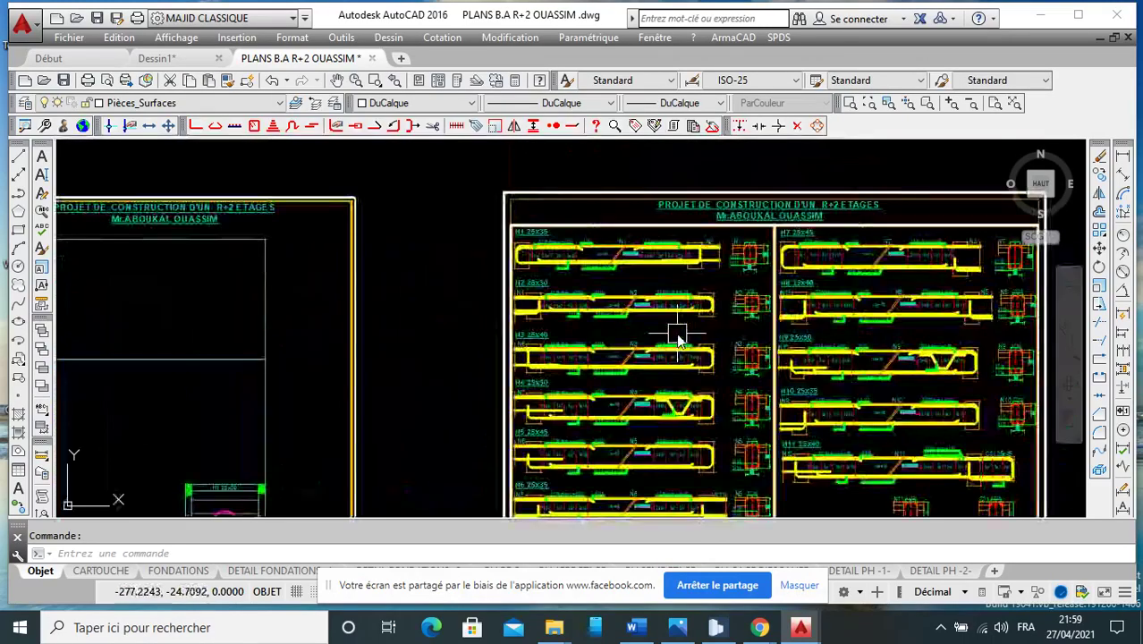
pyautogui.scroll(4, 645, 244)
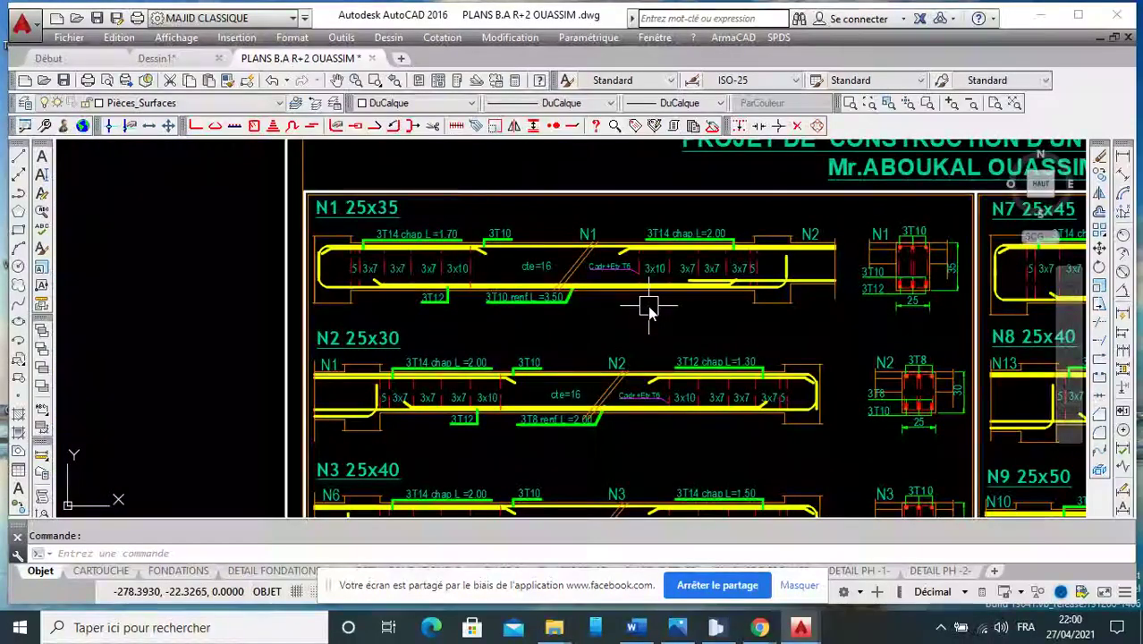
pyautogui.scroll(-4, 515, 277)
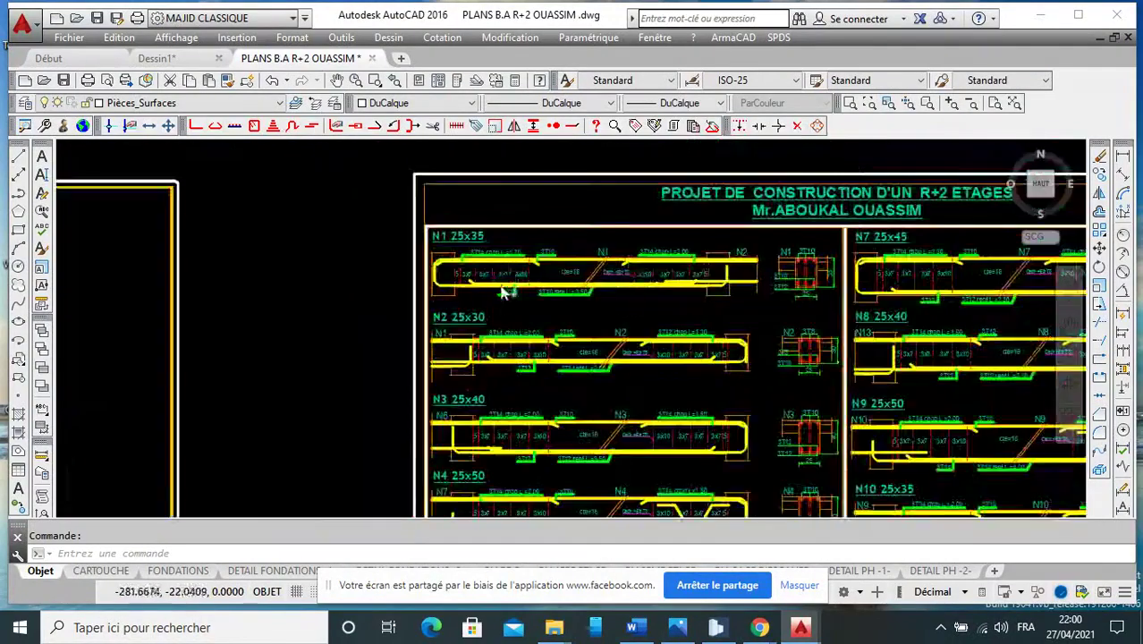
pyautogui.scroll(8, 494, 284)
pyautogui.scroll(-2, 530, 361)
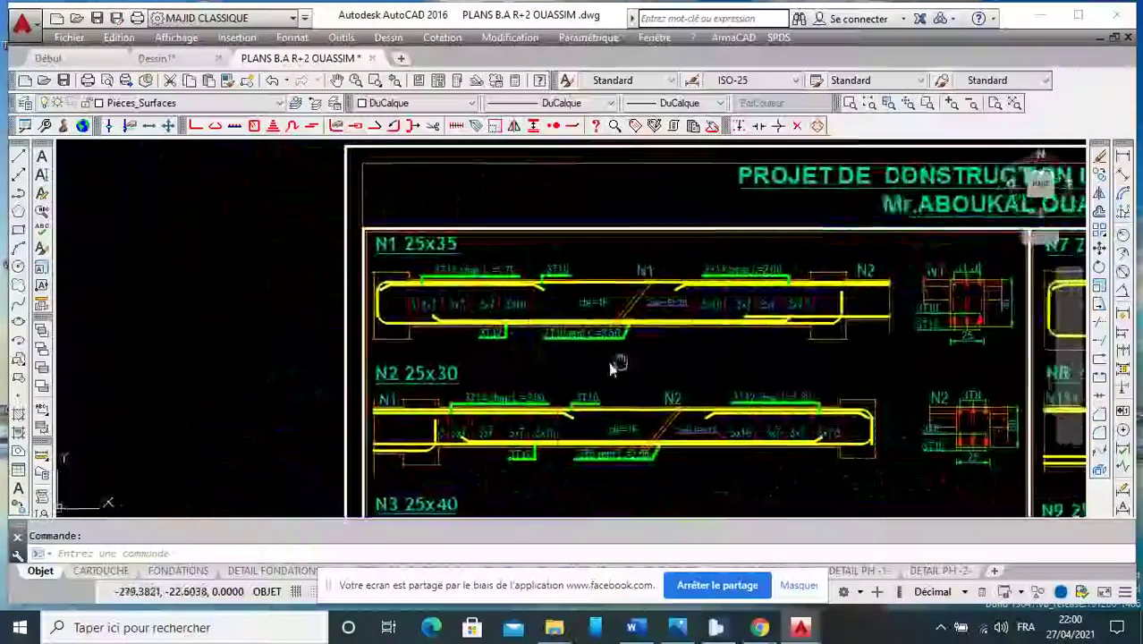
pyautogui.moveTo(561, 355); pyautogui.dragTo(495, 304, button='middle')
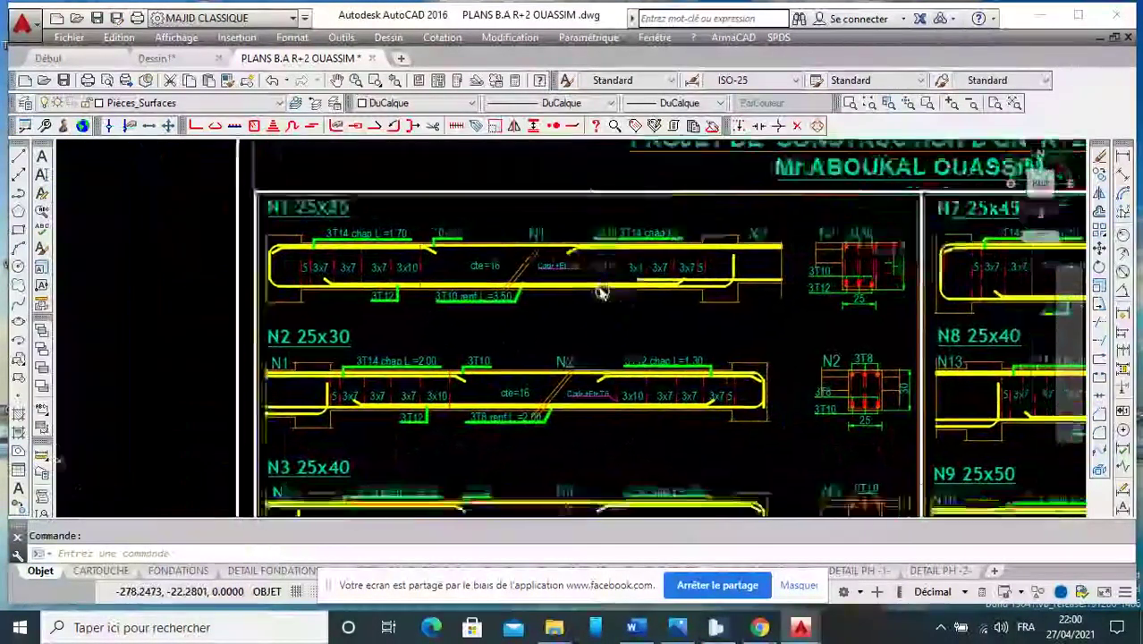
pyautogui.moveTo(591, 372)
pyautogui.mouseDown(button='middle')
pyautogui.moveTo(582, 286)
pyautogui.moveTo(637, 396)
pyautogui.mouseUp(button='middle')
pyautogui.scroll(2, 586, 300)
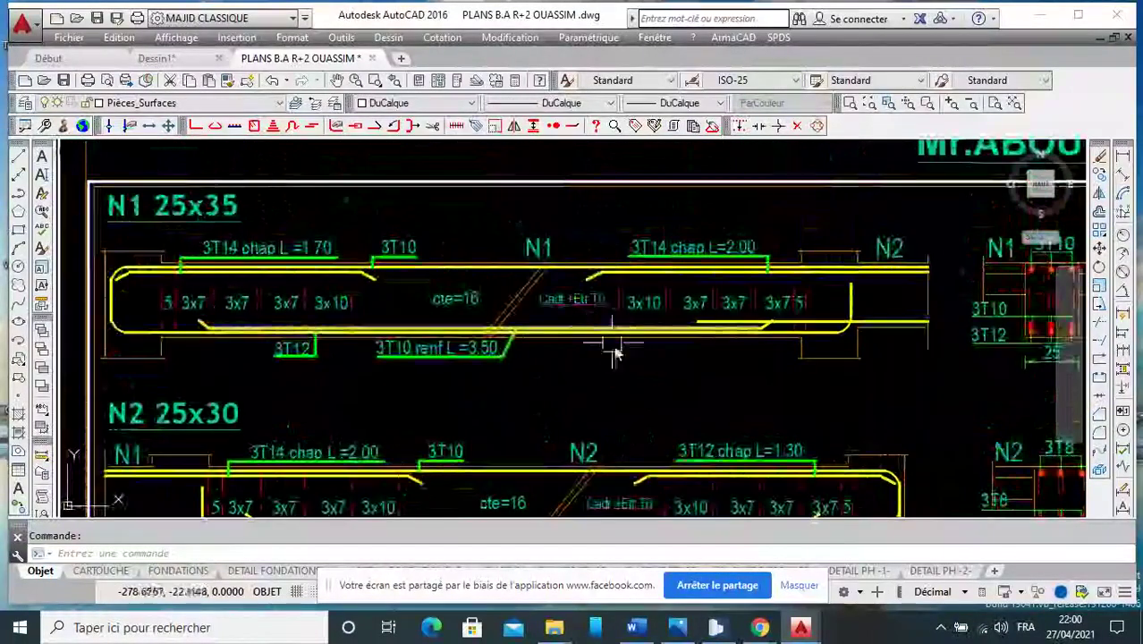
pyautogui.scroll(-2, 680, 343)
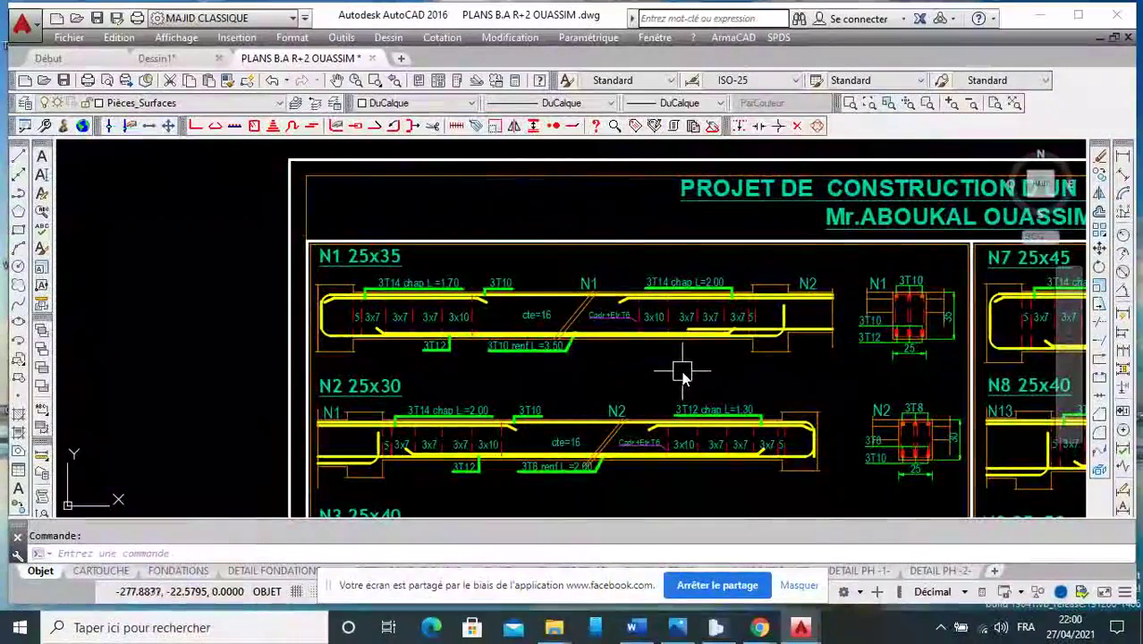
pyautogui.scroll(-2, 603, 336)
pyautogui.moveTo(608, 358); pyautogui.dragTo(612, 300, button='middle')
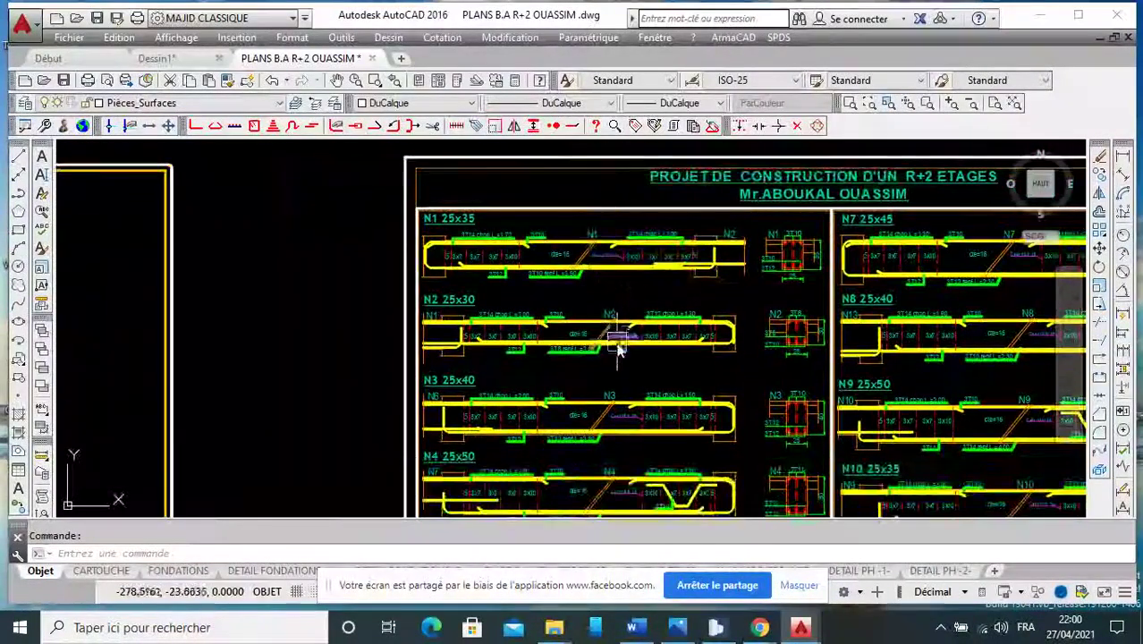
pyautogui.scroll(2, 611, 374)
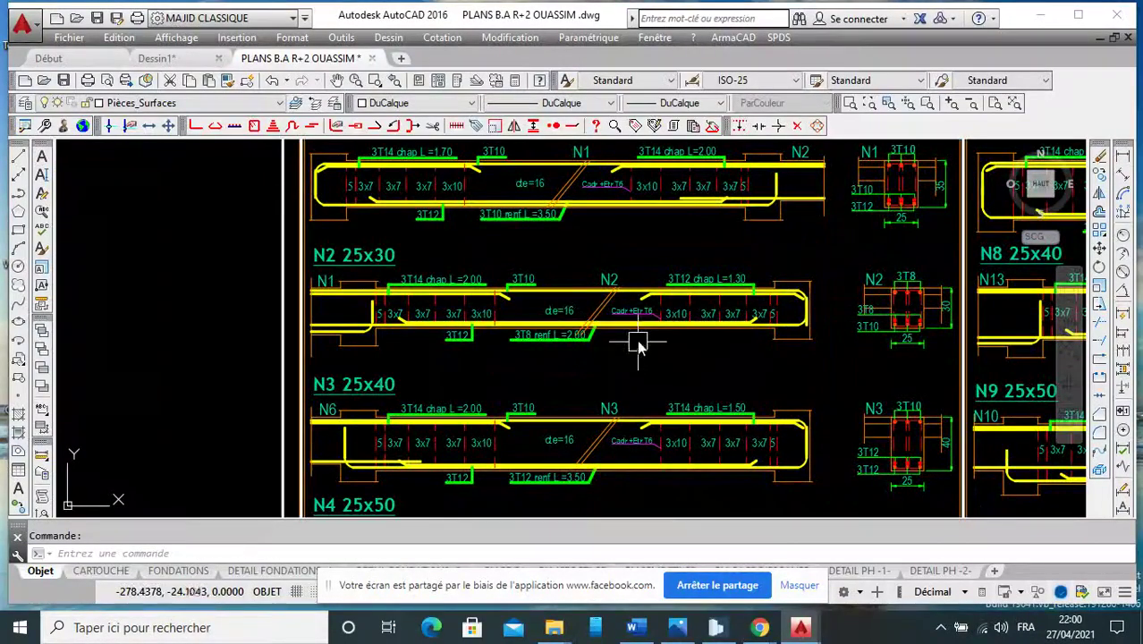
pyautogui.rightClick(637, 345)
pyautogui.press('Escape')
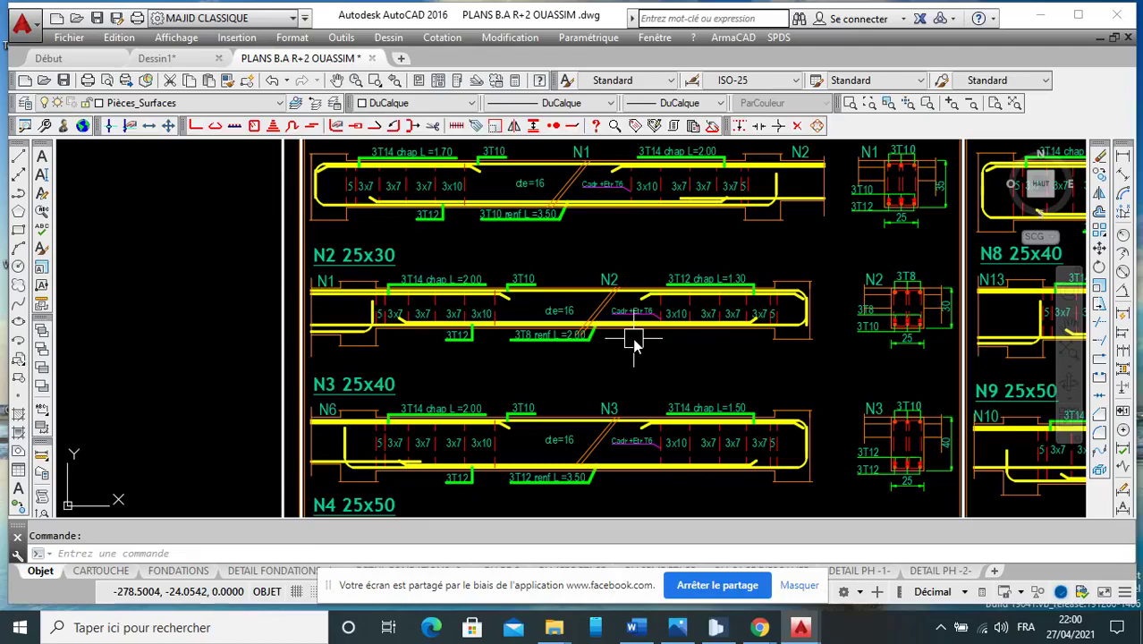
pyautogui.scroll(-2, 634, 347)
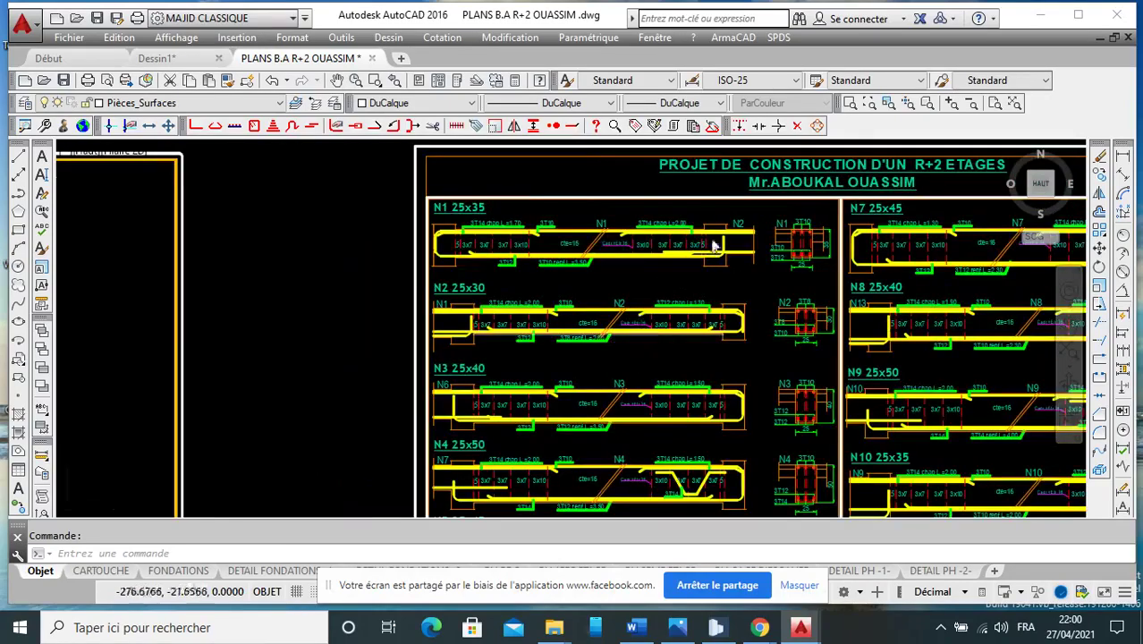
pyautogui.scroll(-2, 713, 243)
pyautogui.scroll(-3, 713, 267)
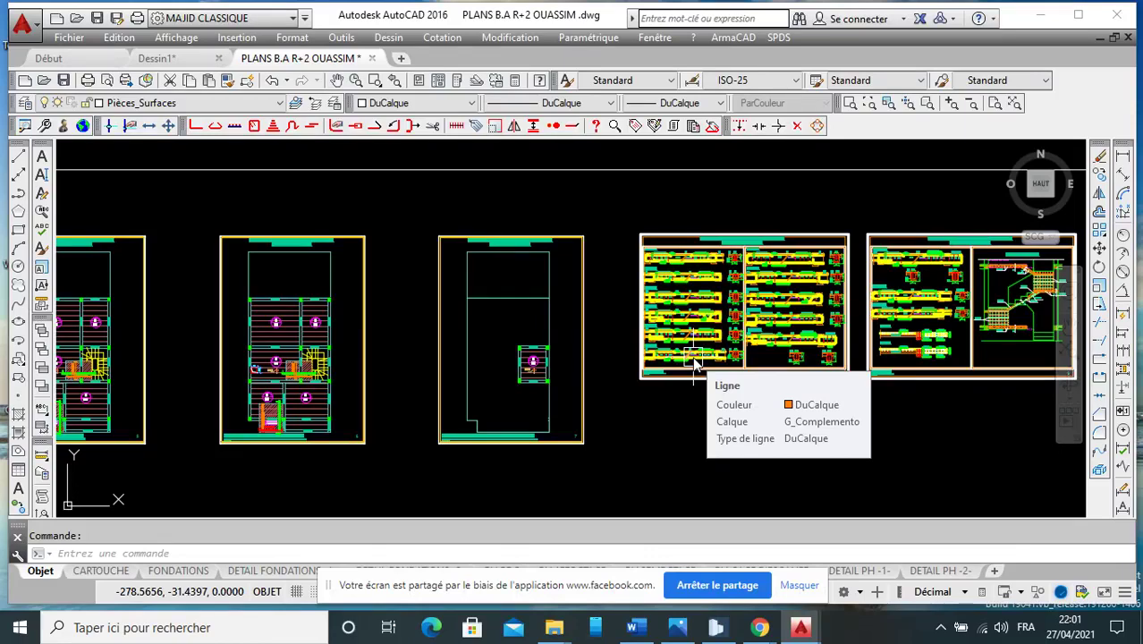
# Pan and zoom across the elevations and floor plans as far as the 2eme ETAGE plan.
pyautogui.scroll(-1, 695, 362)
pyautogui.scroll(-2, 695, 363)
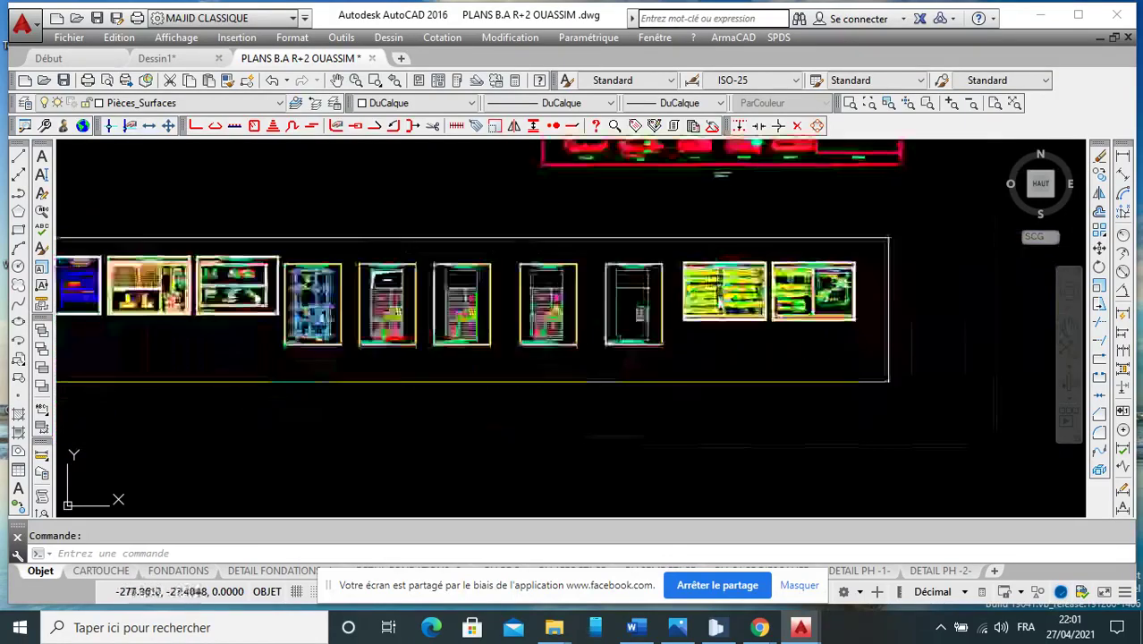
pyautogui.scroll(3, 701, 255)
pyautogui.scroll(2, 743, 387)
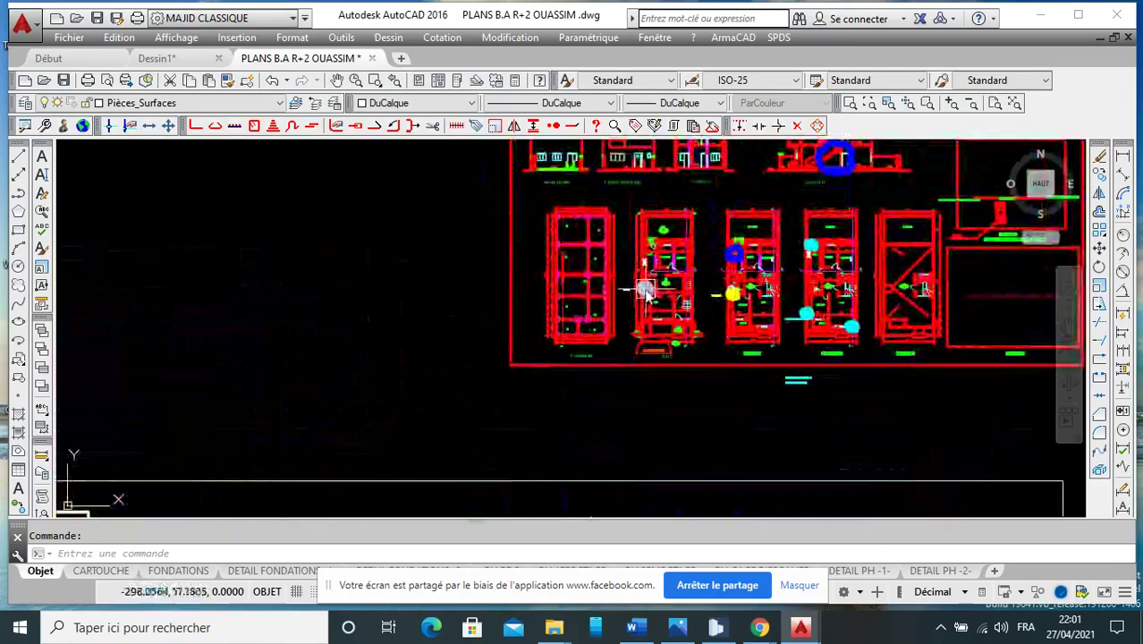
pyautogui.moveTo(650, 294); pyautogui.dragTo(598, 329, button='middle')
pyautogui.scroll(1, 662, 394)
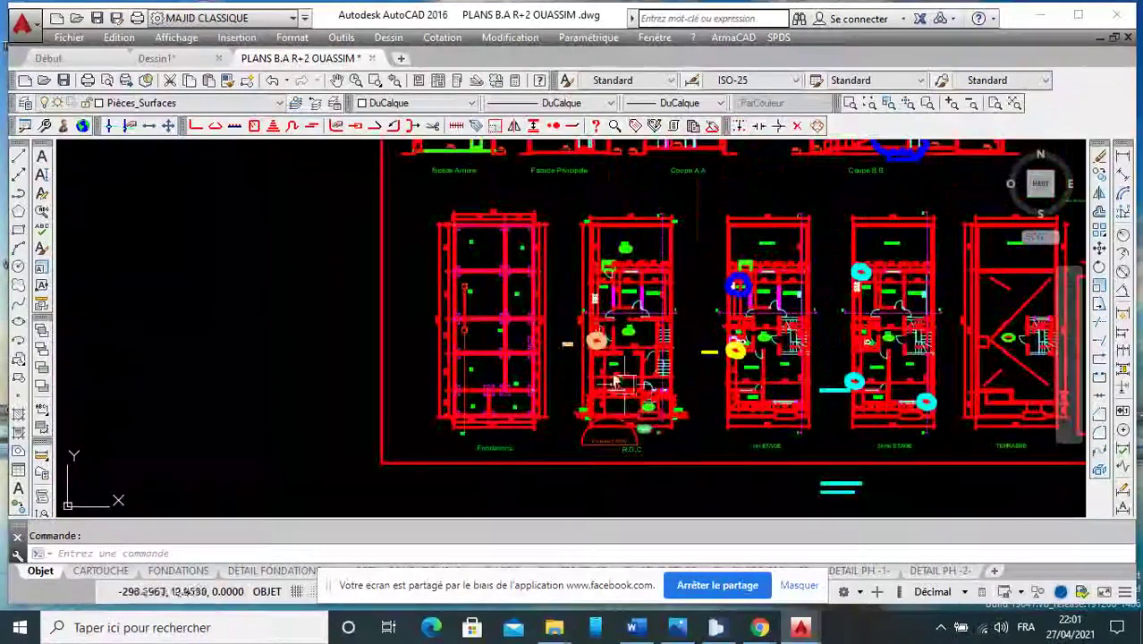
pyautogui.scroll(-1, 666, 385)
pyautogui.scroll(4, 668, 381)
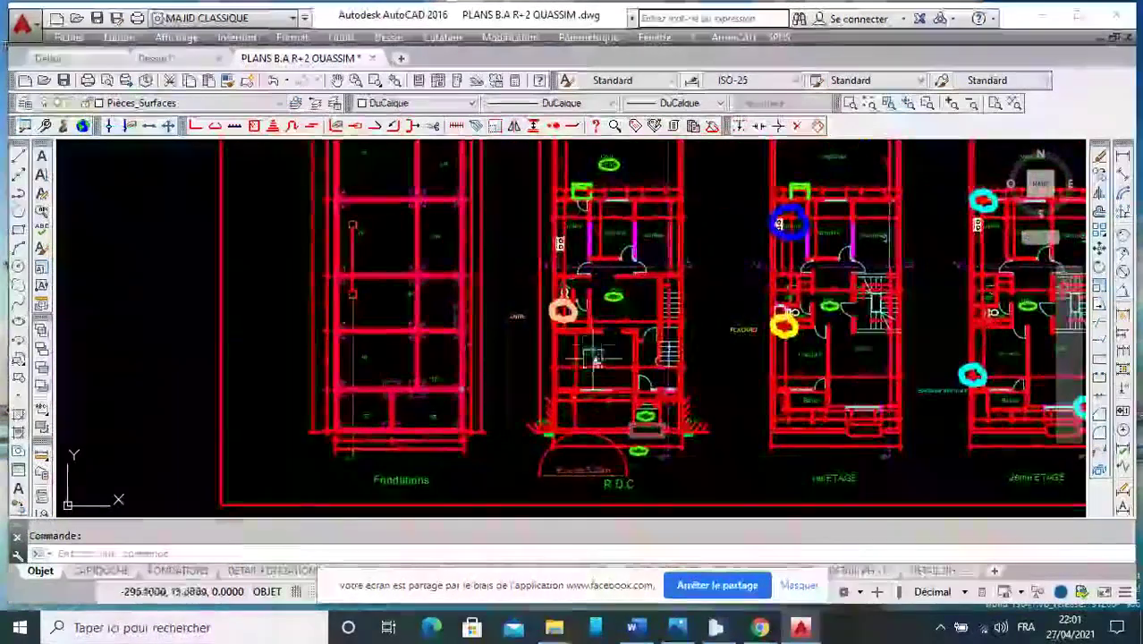
pyautogui.moveTo(599, 352)
pyautogui.mouseDown(button='middle')
pyautogui.moveTo(595, 414)
pyautogui.moveTo(587, 340)
pyautogui.moveTo(561, 370)
pyautogui.mouseUp(button='middle')
pyautogui.scroll(2, 599, 409)
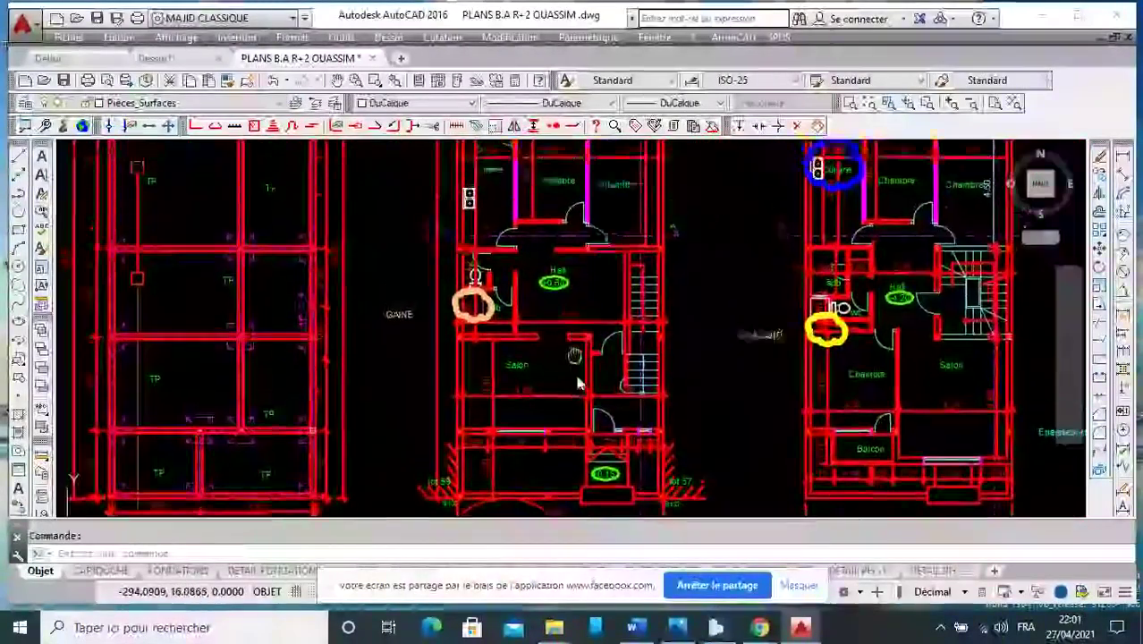
pyautogui.moveTo(550, 269); pyautogui.dragTo(550, 323, button='middle')
pyautogui.moveTo(651, 374)
pyautogui.mouseDown(button='middle')
pyautogui.moveTo(564, 328)
pyautogui.moveTo(524, 278)
pyautogui.mouseUp(button='middle')
pyautogui.moveTo(704, 406)
pyautogui.mouseDown(button='middle')
pyautogui.moveTo(566, 323)
pyautogui.moveTo(581, 421)
pyautogui.mouseUp(button='middle')
pyautogui.moveTo(644, 340); pyautogui.dragTo(550, 352, button='middle')
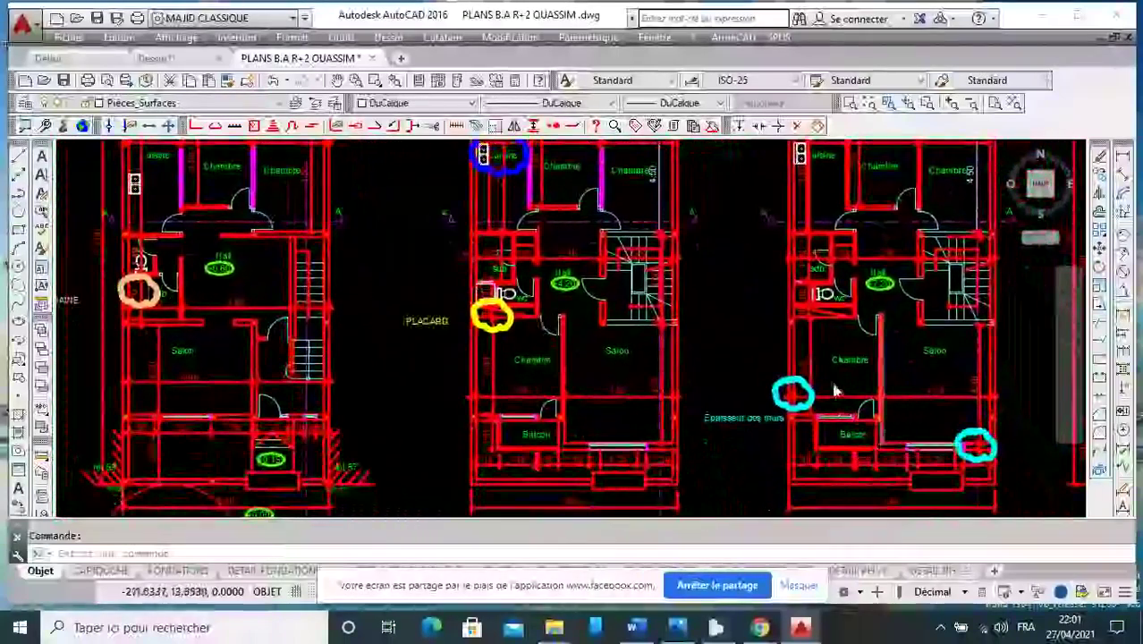
pyautogui.scroll(-2, 886, 459)
pyautogui.scroll(2, 838, 410)
pyautogui.scroll(-2, 838, 409)
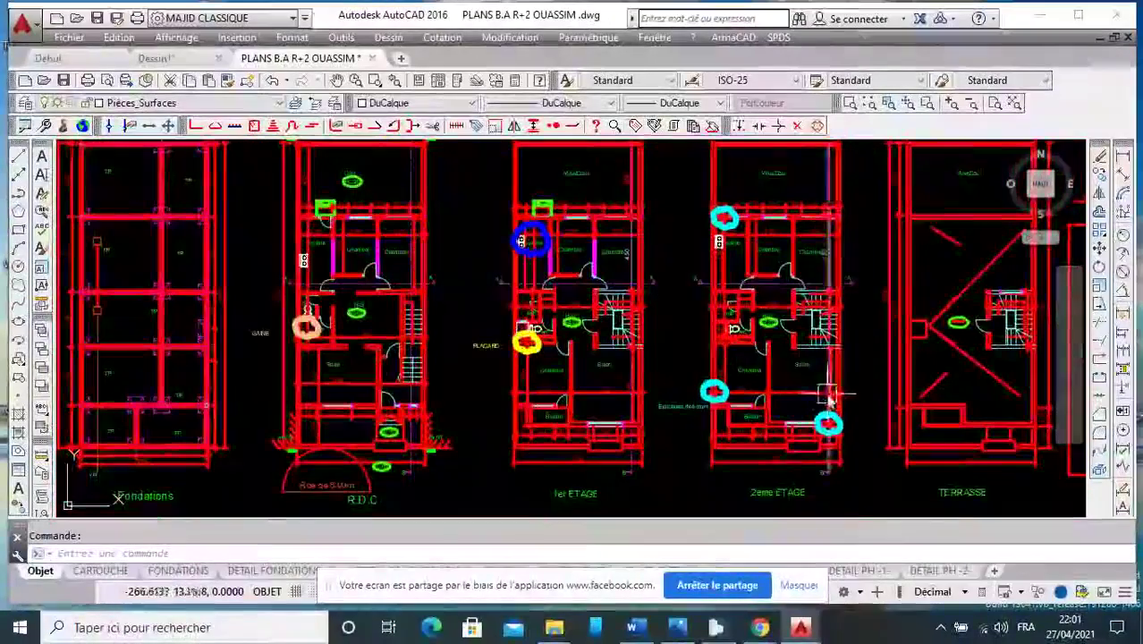
pyautogui.moveTo(824, 417); pyautogui.dragTo(737, 430, button='middle')
pyautogui.scroll(1, 805, 385)
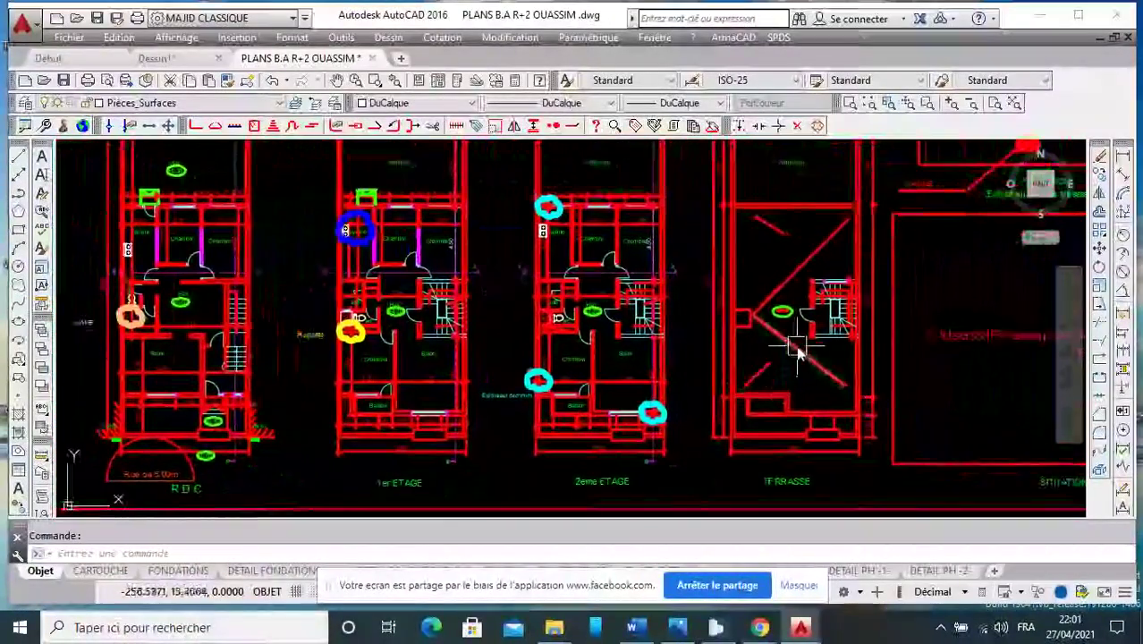
pyautogui.scroll(2, 805, 357)
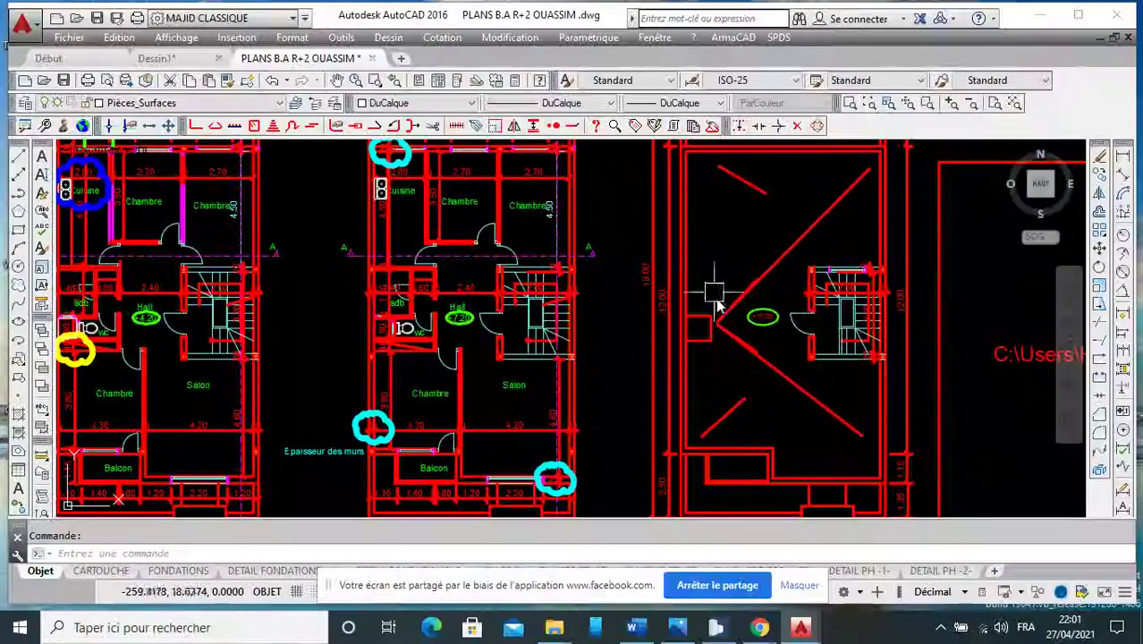
pyautogui.rightClick(756, 331)
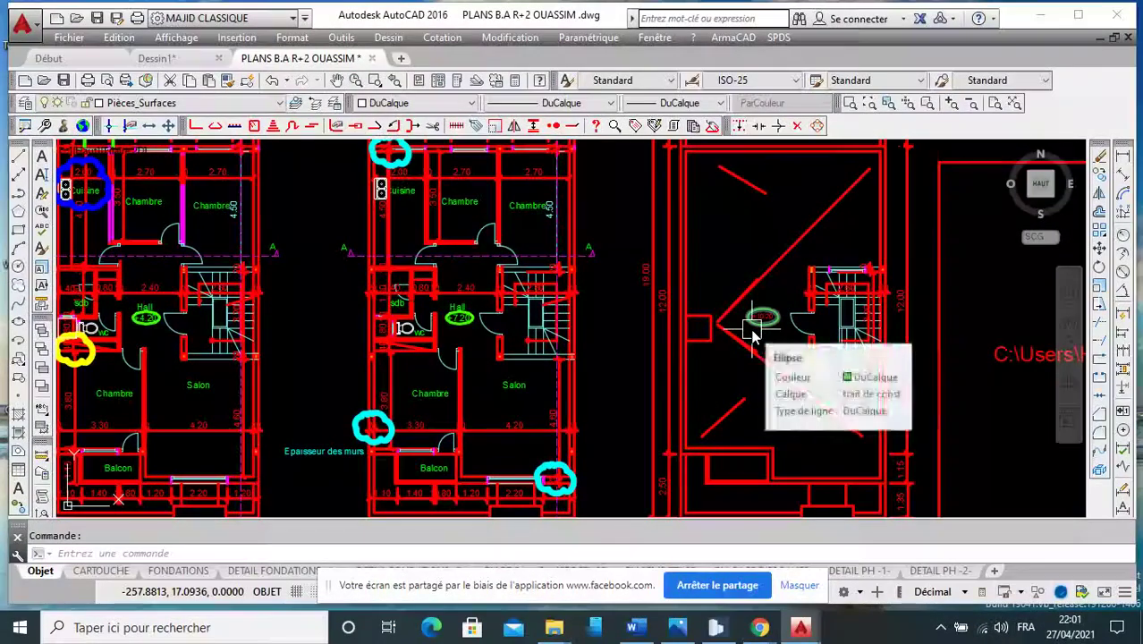
pyautogui.click(739, 358)
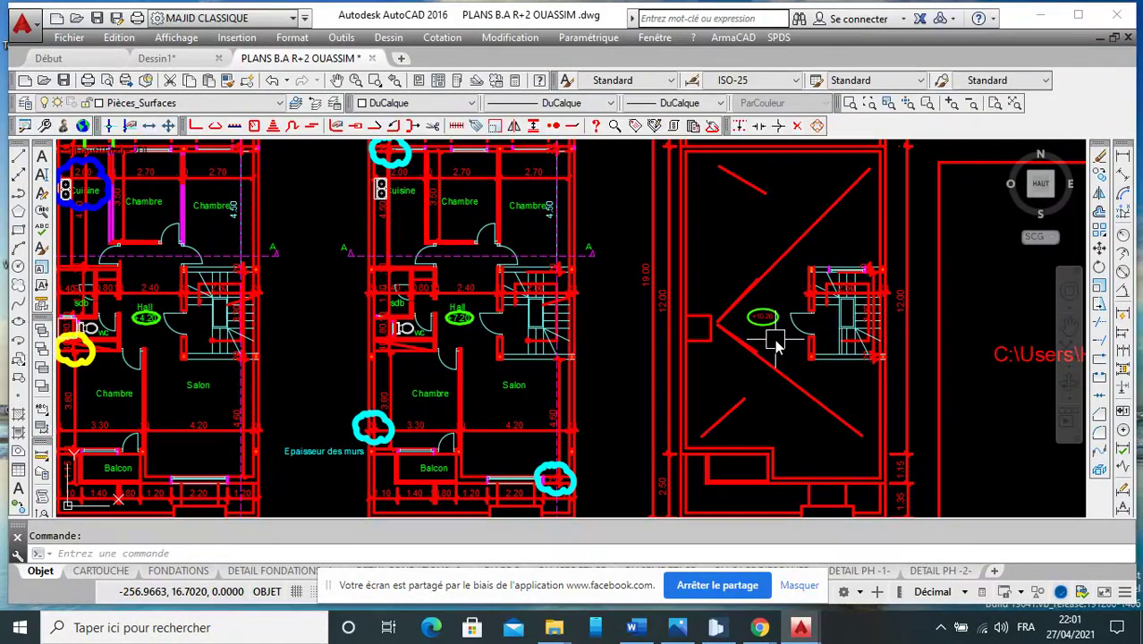
# Pan past Coupe B.B over to the row of structural sheets with the foundation plan.
pyautogui.scroll(-4, 775, 347)
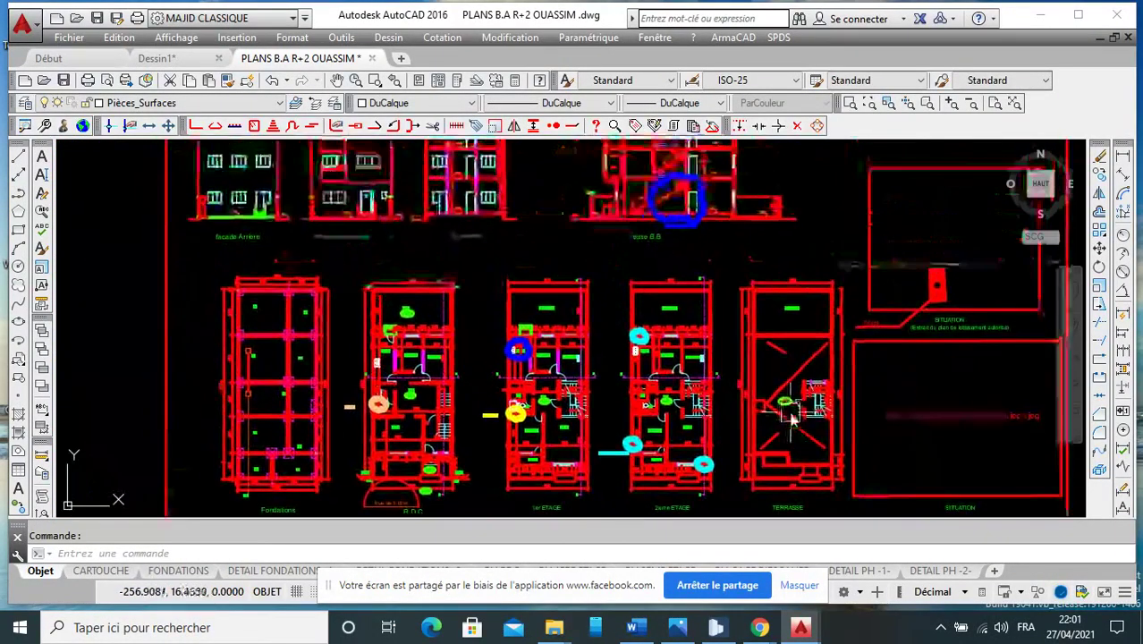
pyautogui.scroll(2, 772, 407)
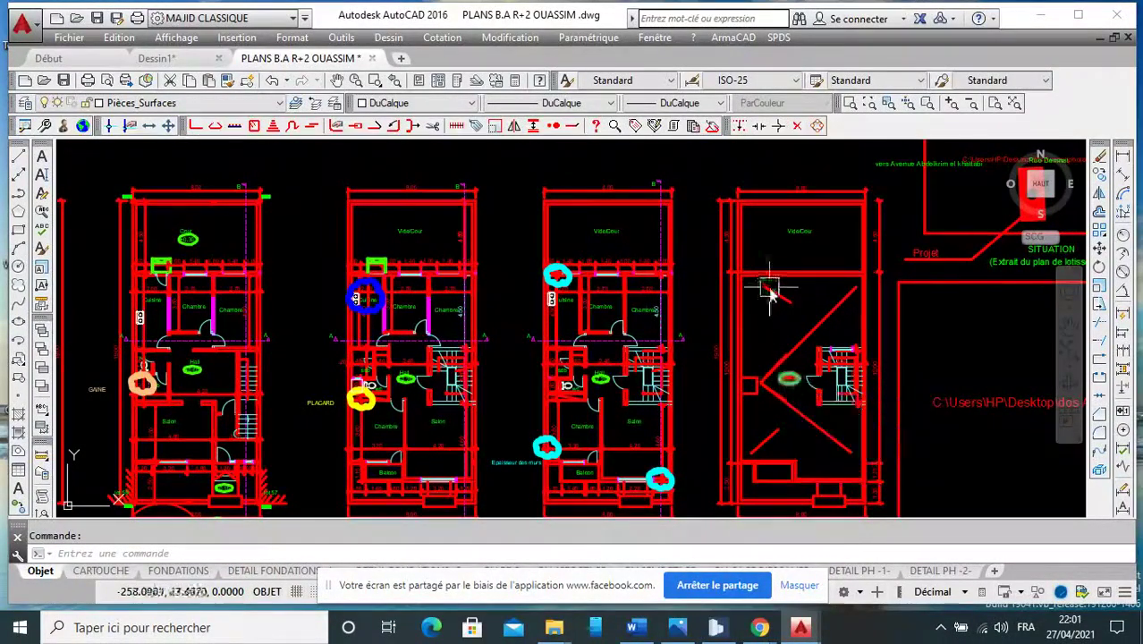
pyautogui.scroll(-3, 771, 286)
pyautogui.moveTo(664, 210); pyautogui.dragTo(664, 313, button='middle')
pyautogui.scroll(3, 709, 429)
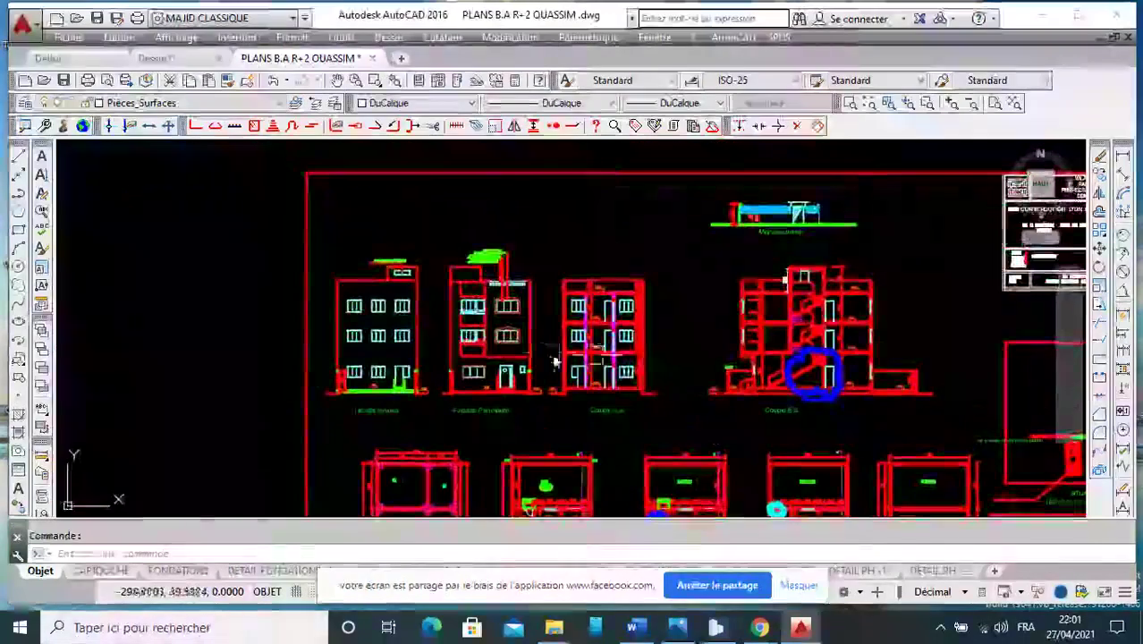
pyautogui.scroll(4, 508, 378)
pyautogui.scroll(-3, 463, 347)
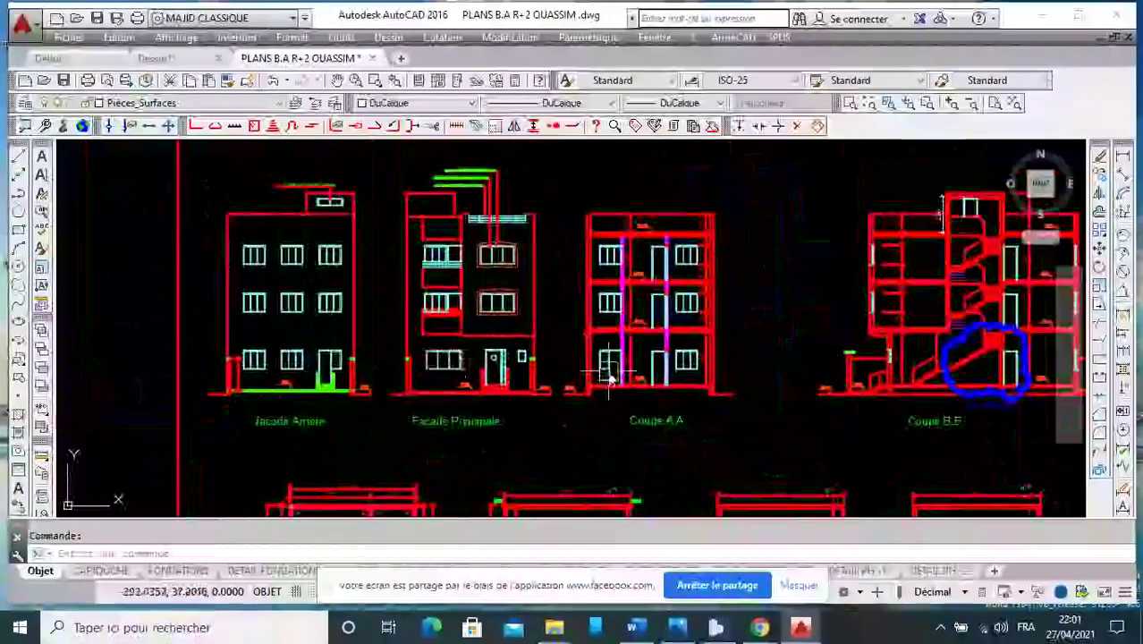
pyautogui.moveTo(608, 378); pyautogui.dragTo(485, 295, button='middle')
pyautogui.scroll(-4, 769, 322)
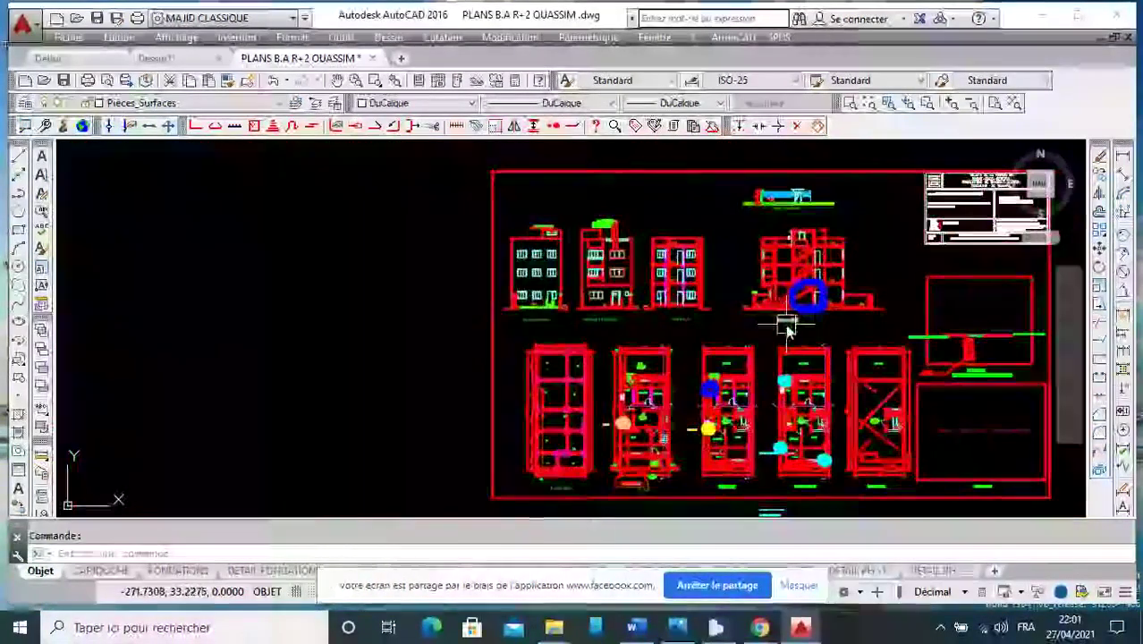
pyautogui.moveTo(786, 327); pyautogui.dragTo(727, 247, button='middle')
pyautogui.scroll(-4, 727, 247)
pyautogui.scroll(3, 633, 342)
# Zoom into the FONDATIONS sheet, select piers P-5 and P-3, then clear the selection.
pyautogui.scroll(2, 634, 343)
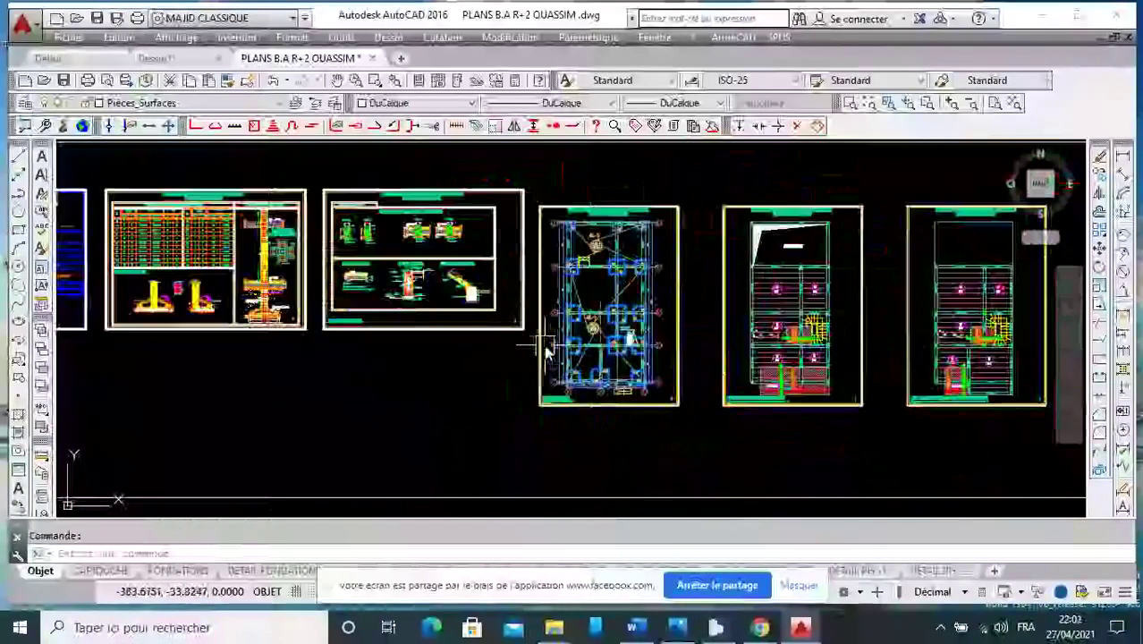
pyautogui.scroll(2, 599, 410)
pyautogui.scroll(1, 599, 410)
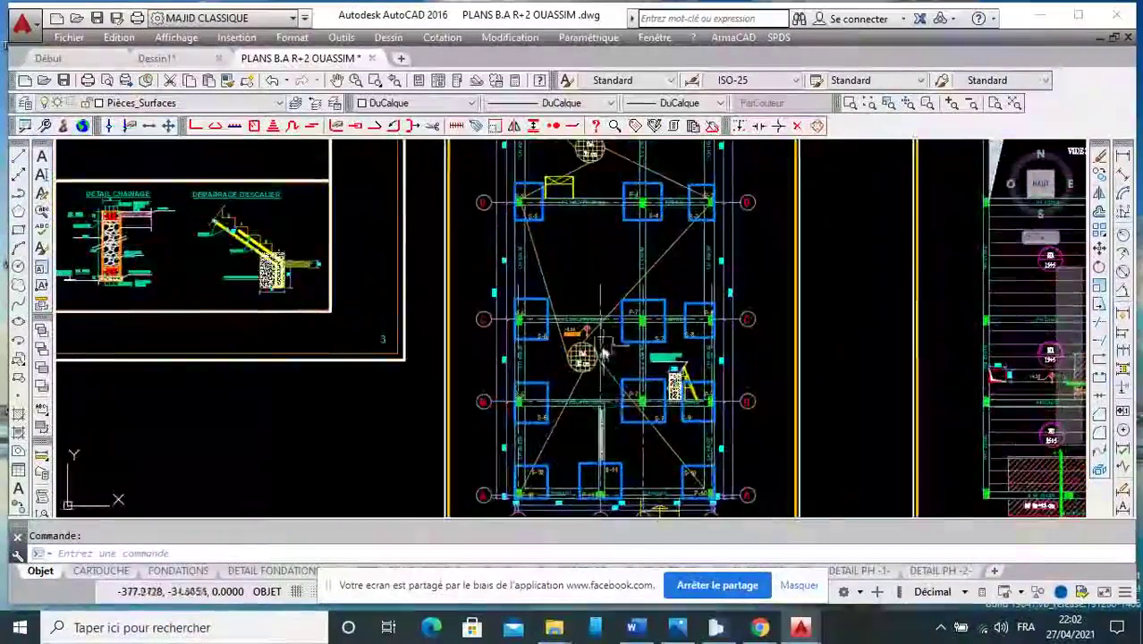
pyautogui.scroll(-1, 577, 322)
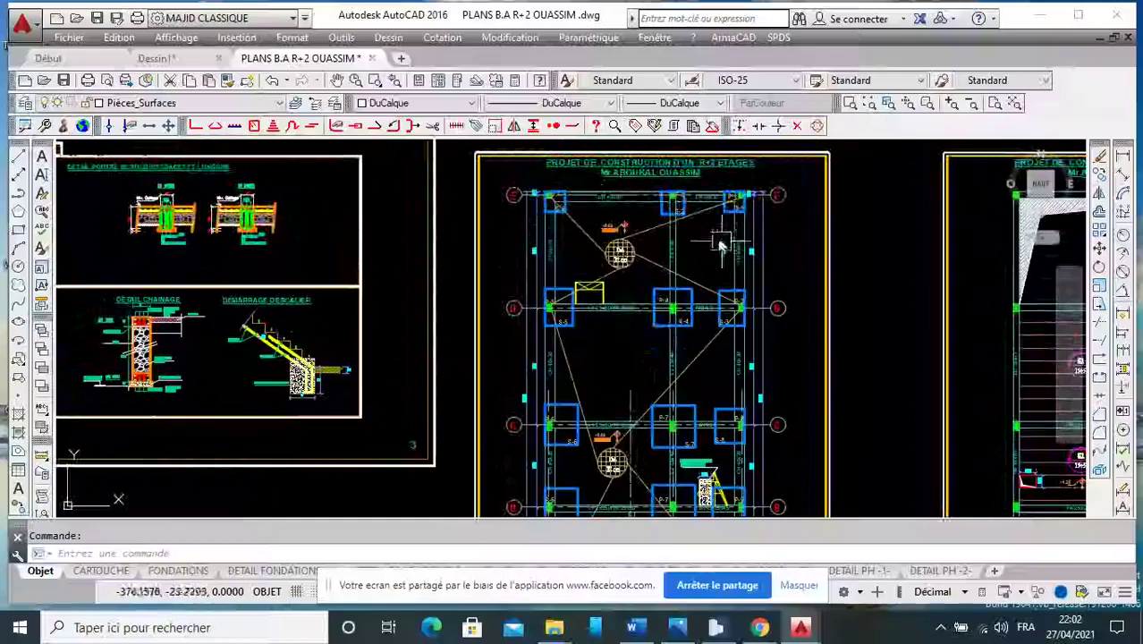
pyautogui.scroll(-1, 651, 192)
pyautogui.scroll(1, 634, 463)
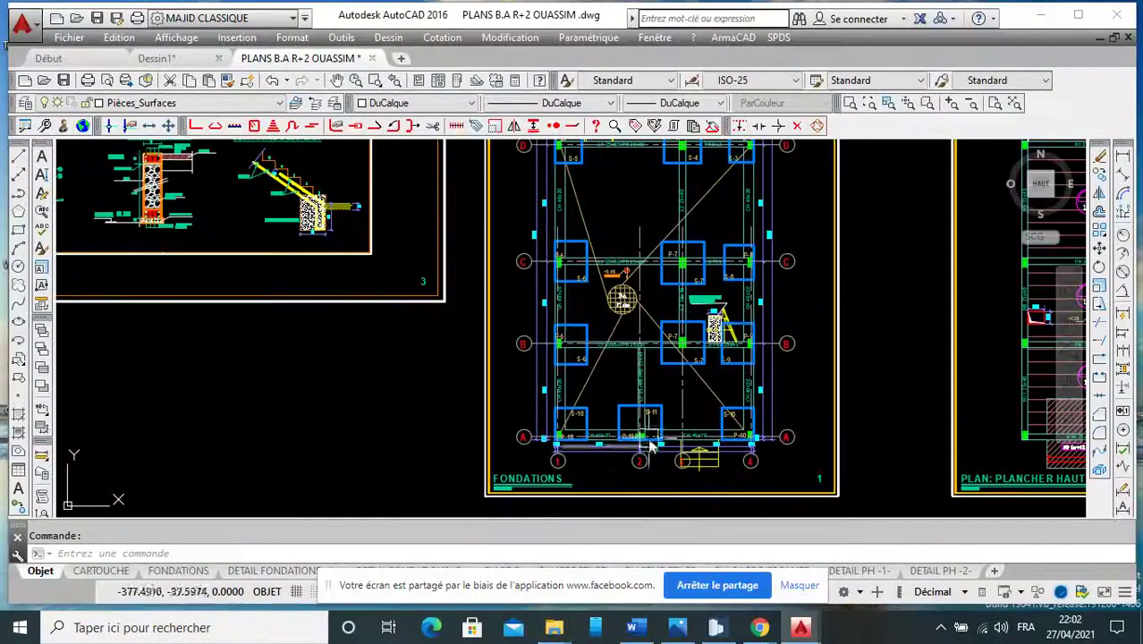
pyautogui.scroll(-1, 694, 365)
pyautogui.scroll(-1, 707, 358)
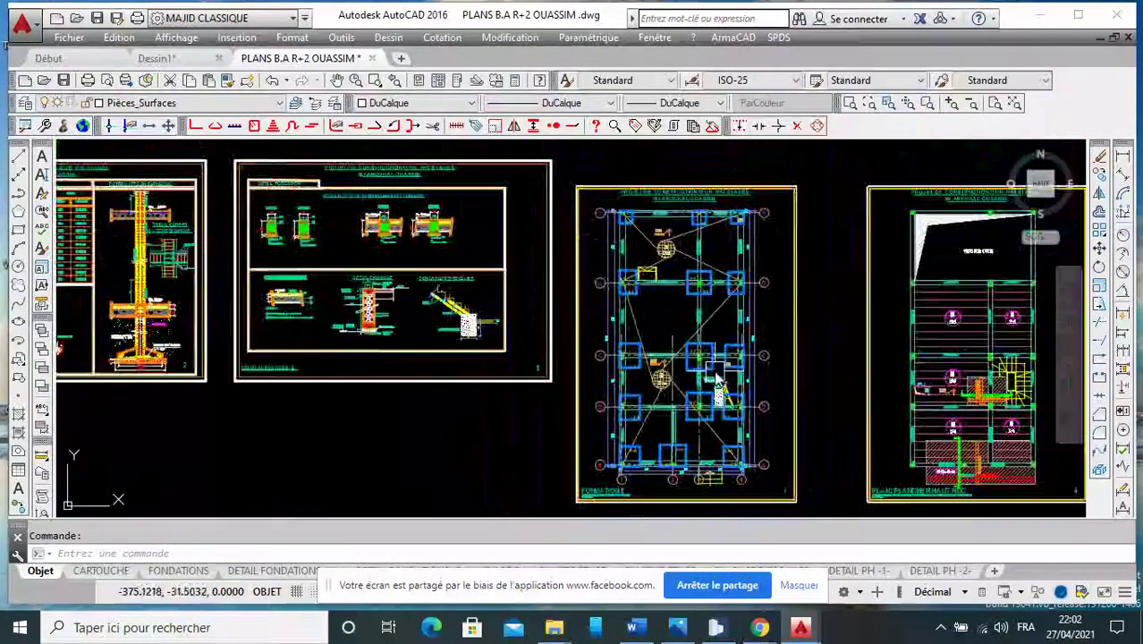
pyautogui.scroll(3, 721, 277)
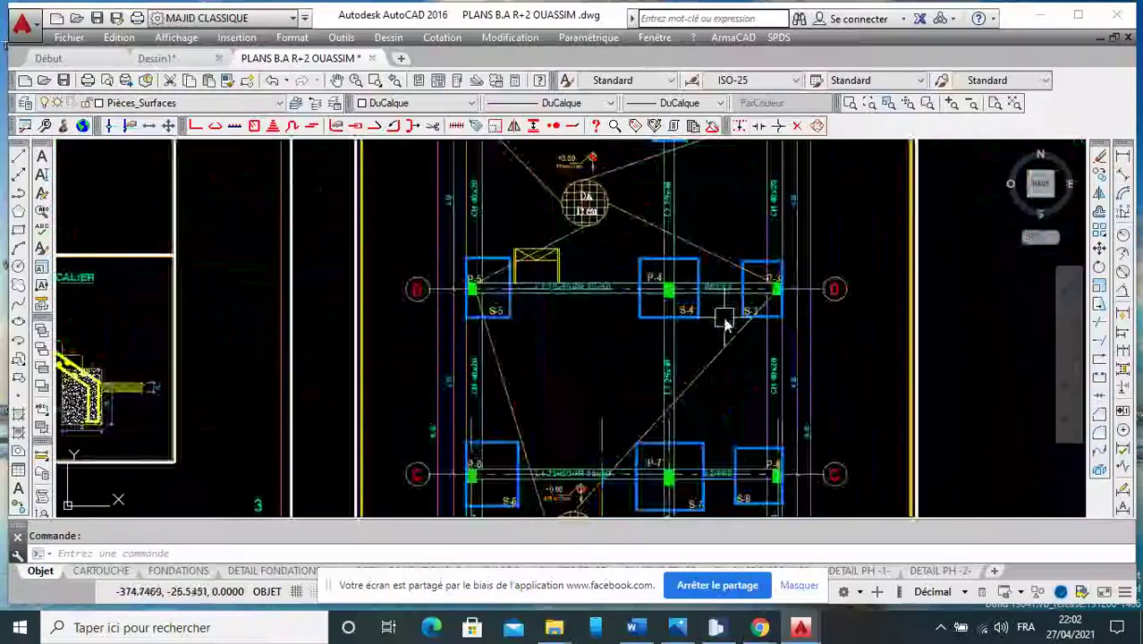
pyautogui.scroll(2, 752, 295)
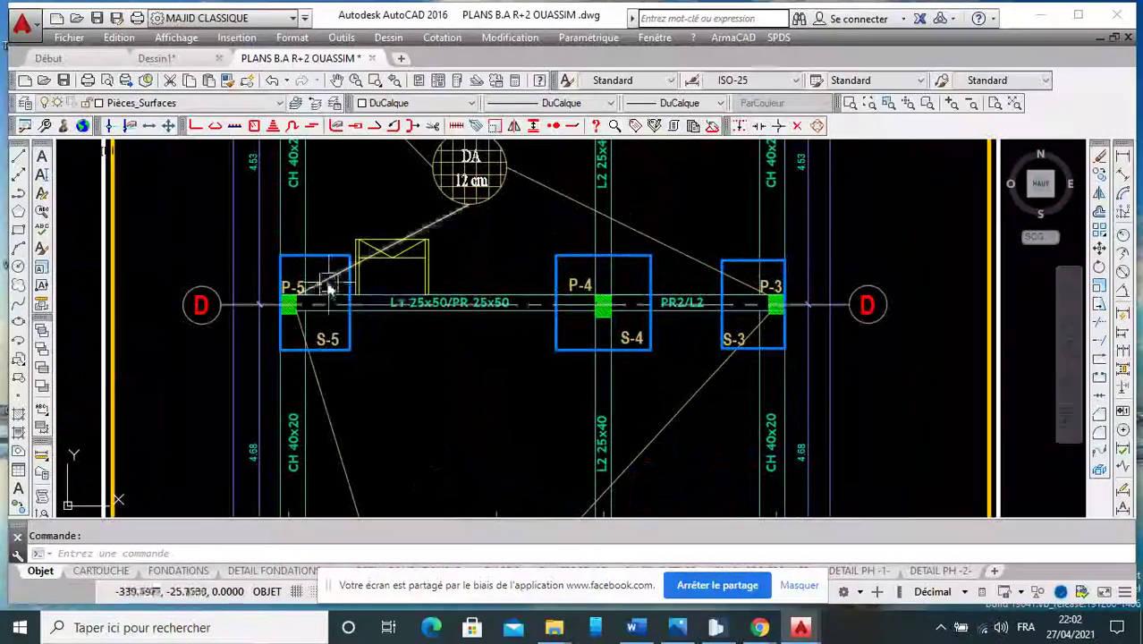
pyautogui.click(324, 253)
pyautogui.click(320, 268)
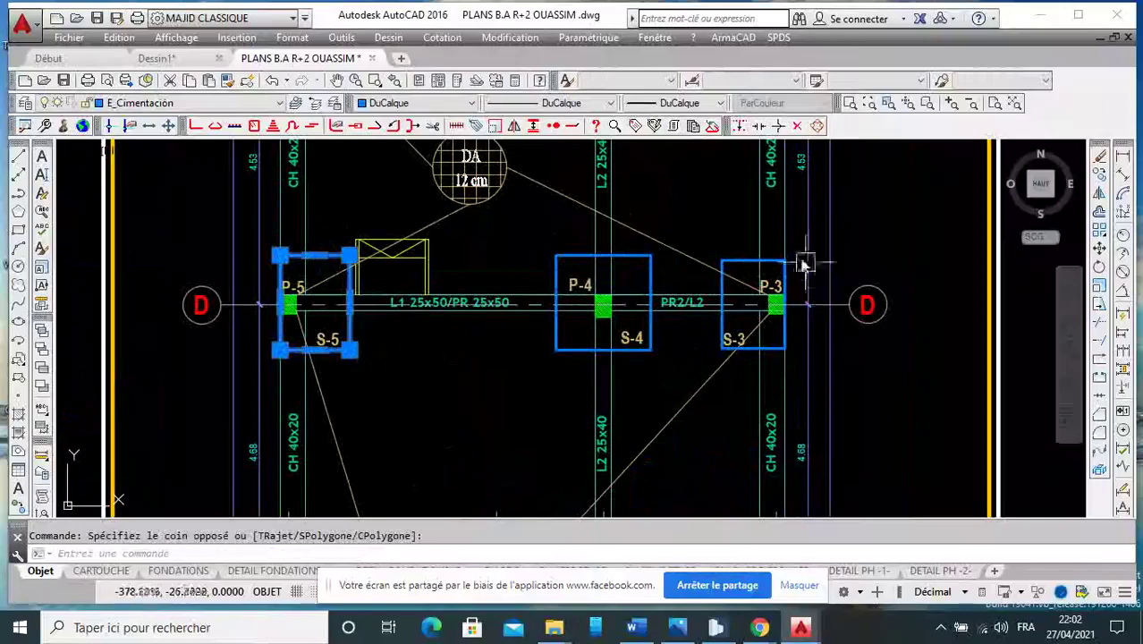
pyautogui.click(751, 262)
pyautogui.scroll(-5, 752, 262)
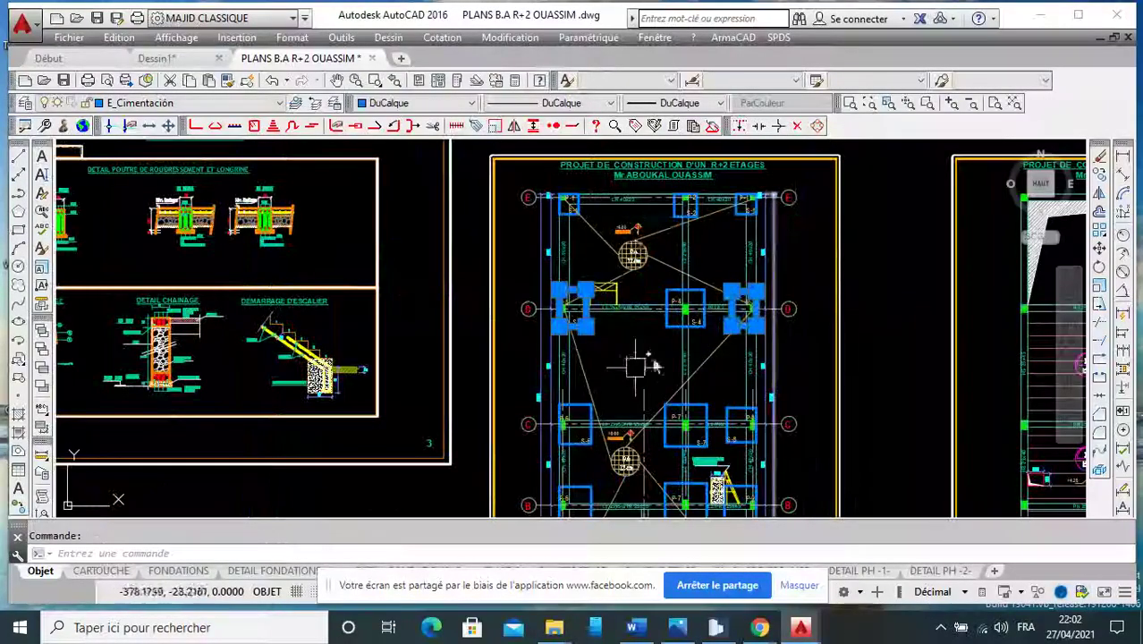
pyautogui.press('Escape')
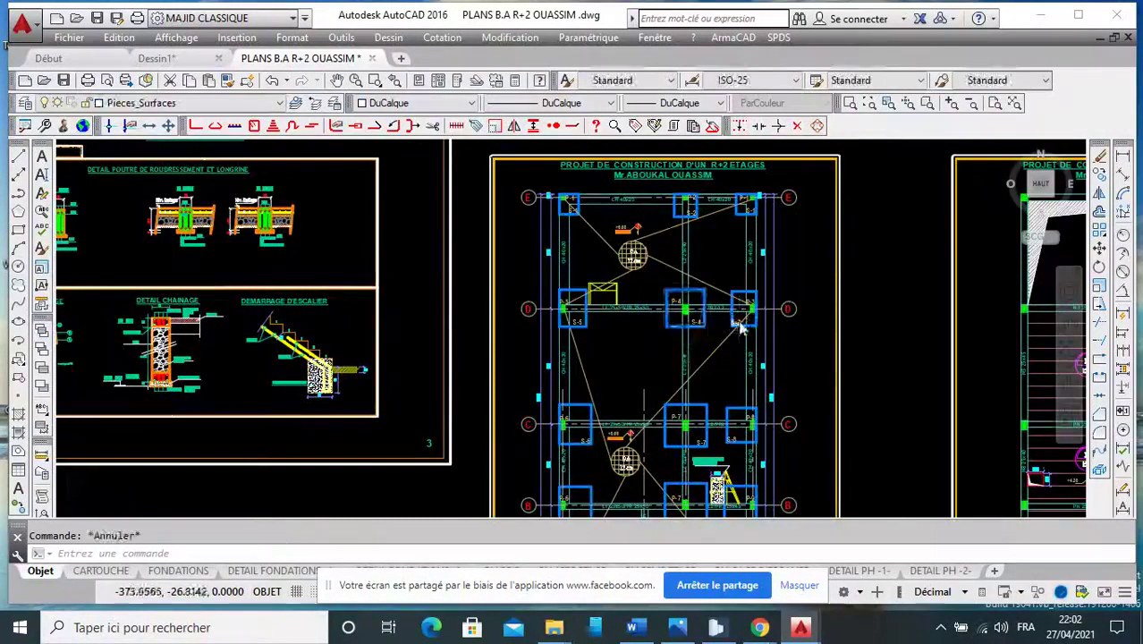
# Center the foundation plan, then pan to the empty area beneath the FONDATIONS sheet.
pyautogui.scroll(5, 729, 324)
pyautogui.scroll(-2, 738, 321)
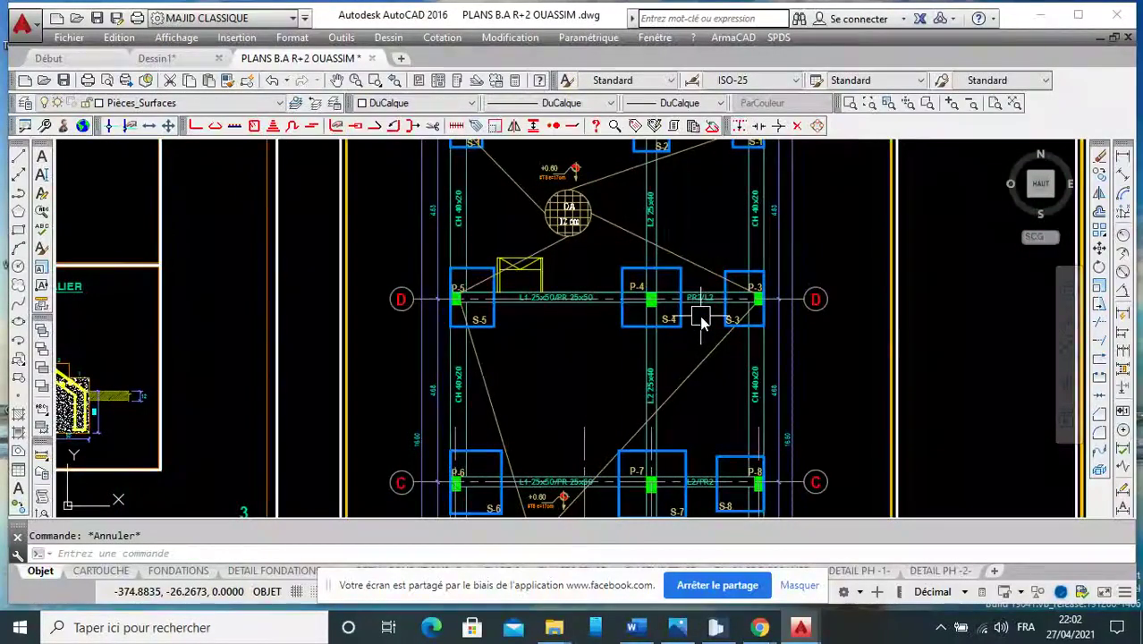
pyautogui.scroll(-3, 700, 322)
pyautogui.scroll(4, 715, 315)
pyautogui.scroll(3, 738, 308)
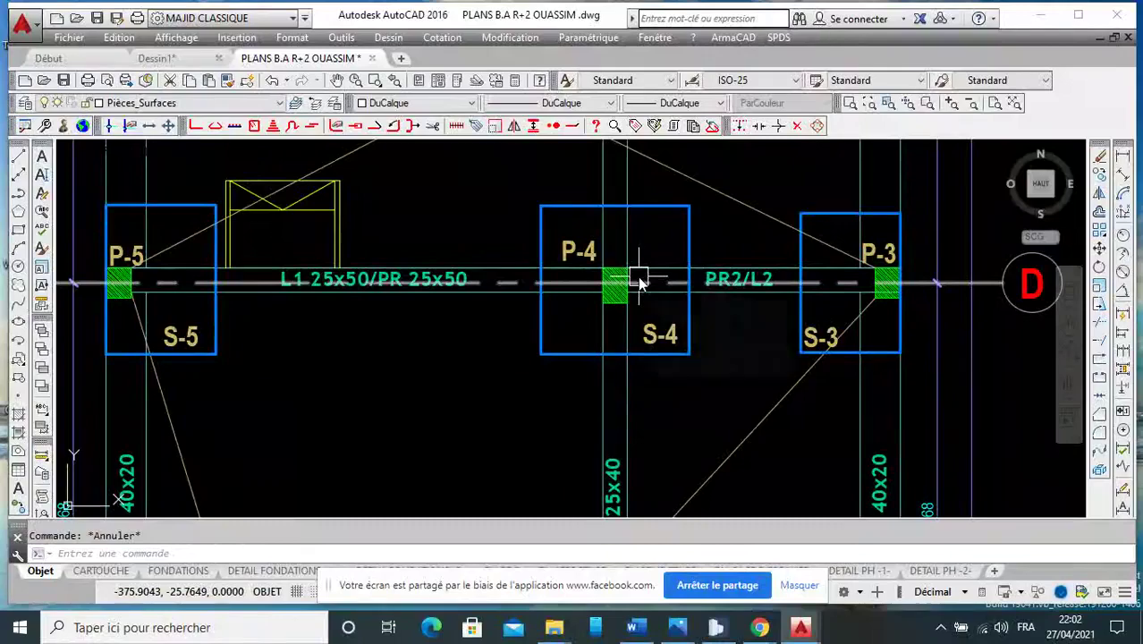
pyautogui.scroll(-1, 638, 283)
pyautogui.scroll(-2, 635, 290)
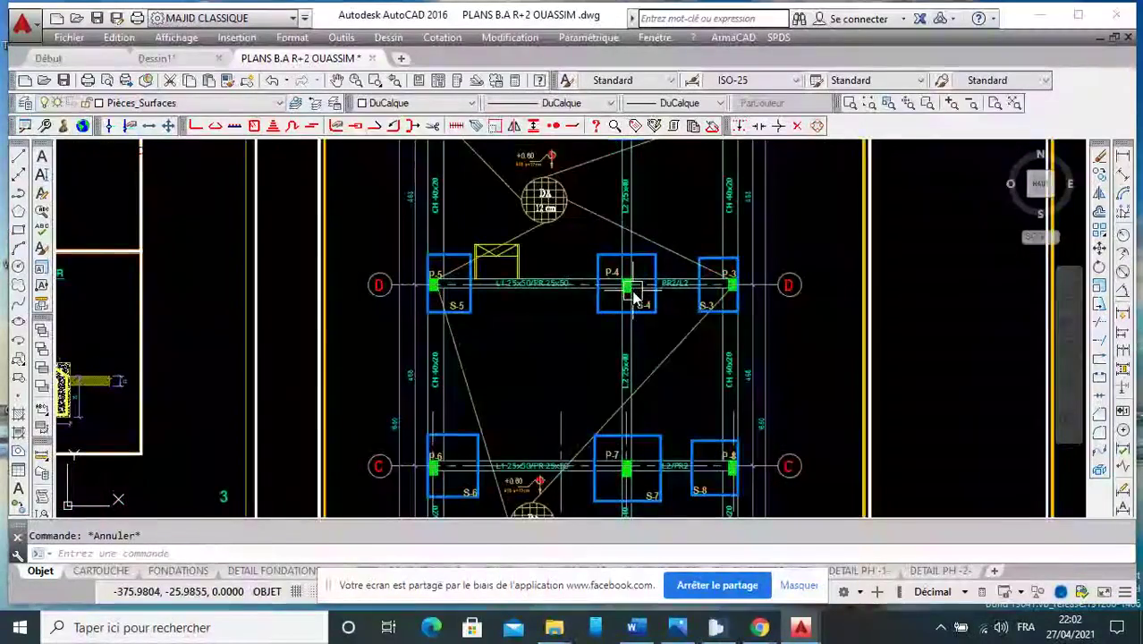
pyautogui.scroll(-3, 633, 309)
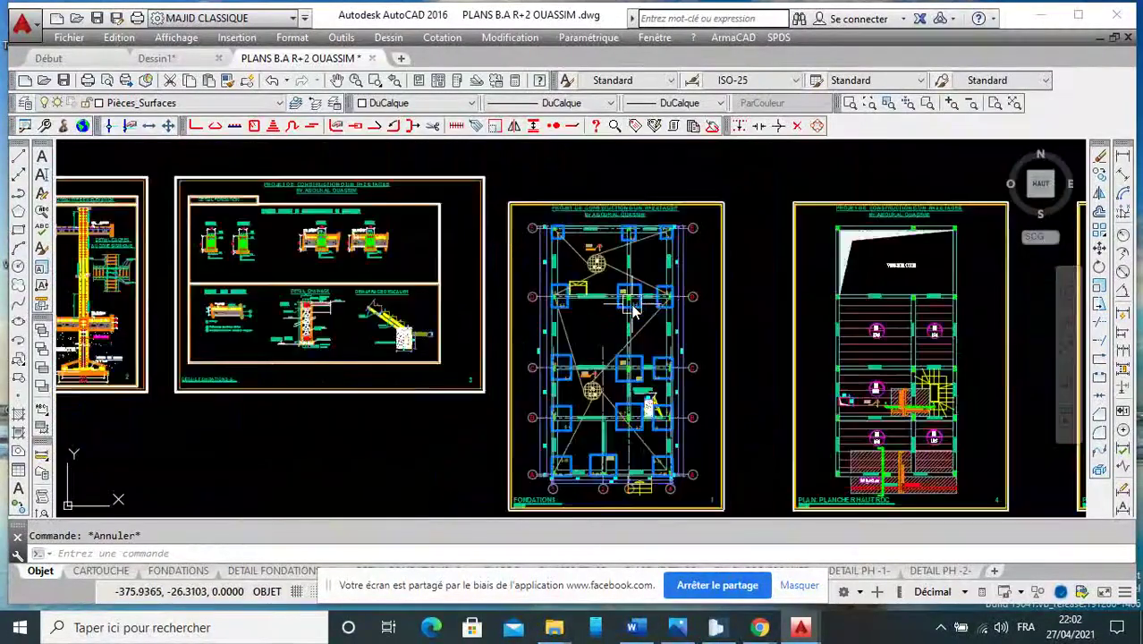
pyautogui.scroll(-2, 633, 309)
pyautogui.moveTo(715, 517); pyautogui.dragTo(720, 459, button='middle')
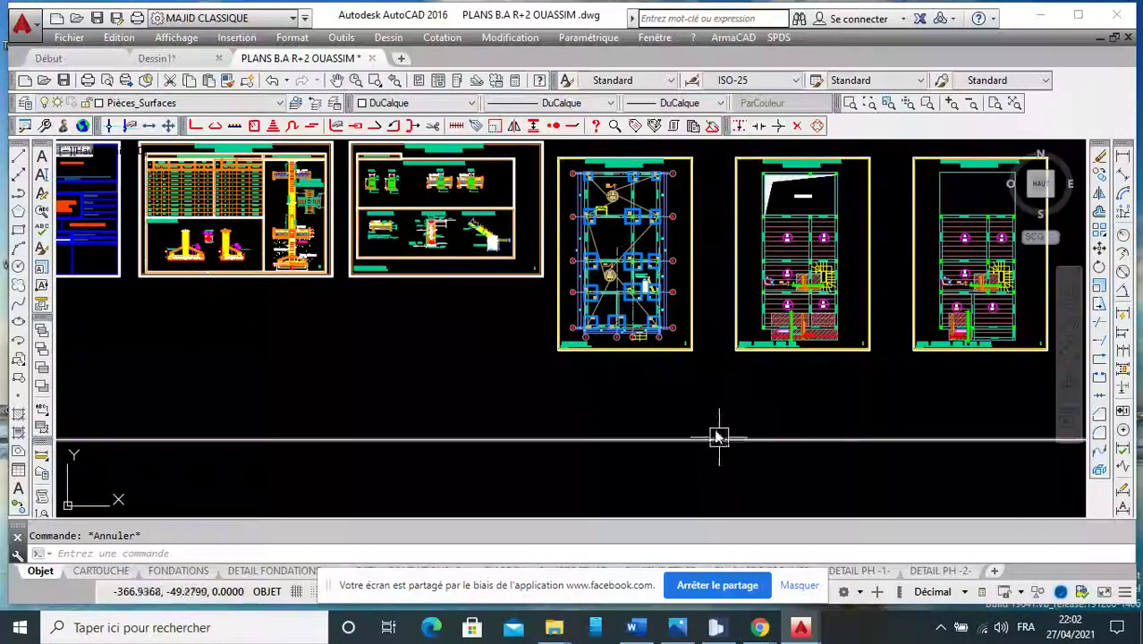
pyautogui.scroll(2, 699, 400)
pyautogui.moveTo(623, 350); pyautogui.dragTo(646, 419, button='middle')
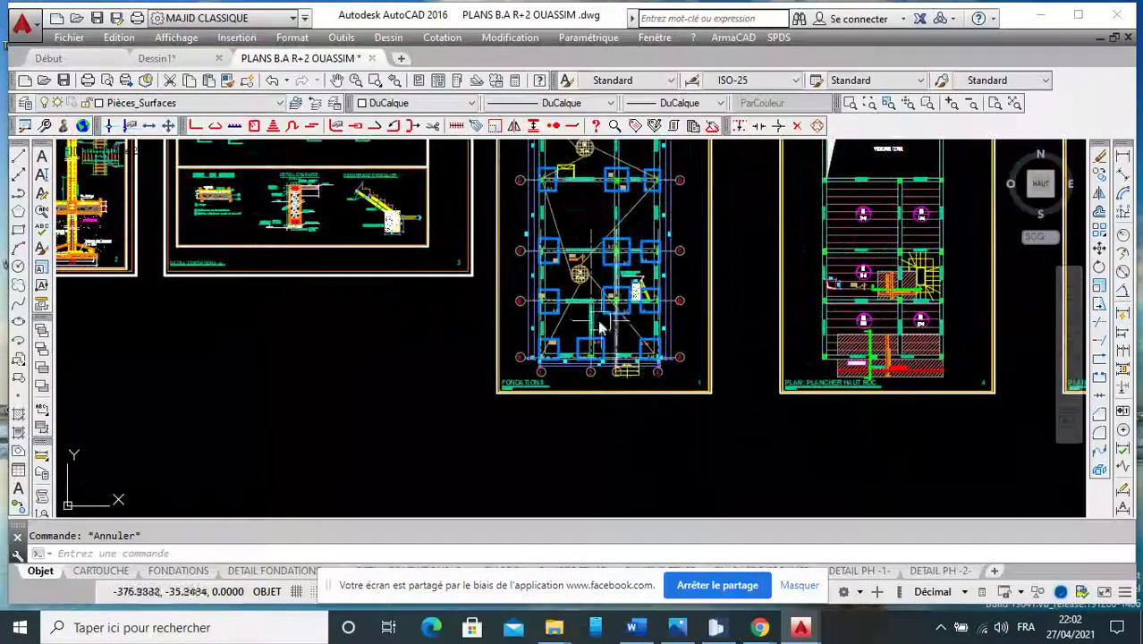
pyautogui.scroll(4, 601, 308)
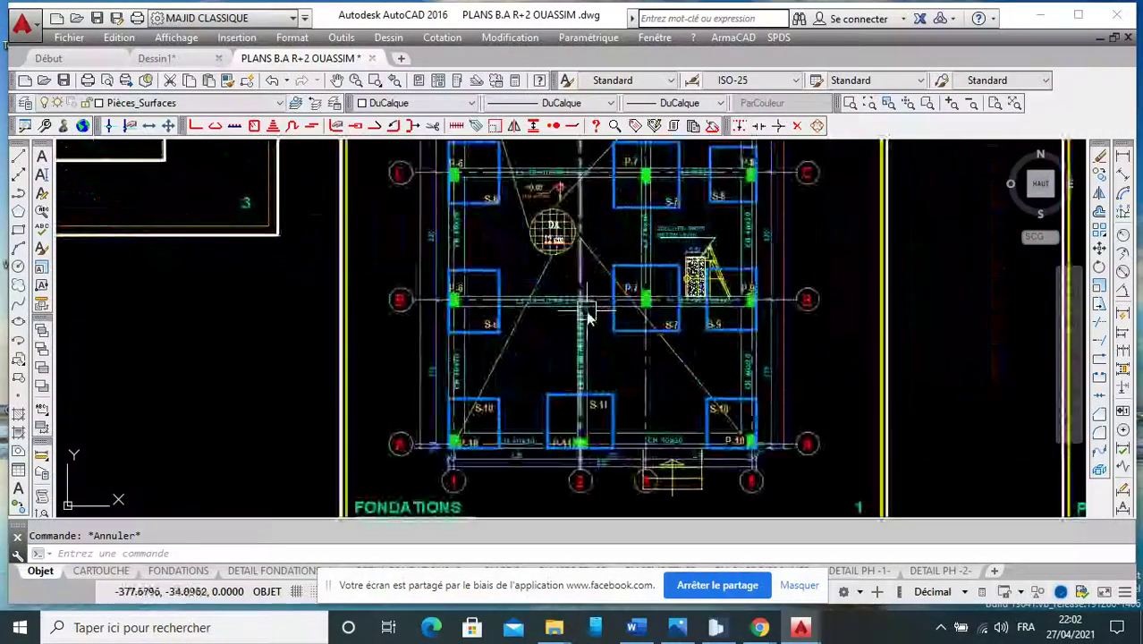
pyautogui.scroll(1, 726, 310)
pyautogui.scroll(-4, 721, 358)
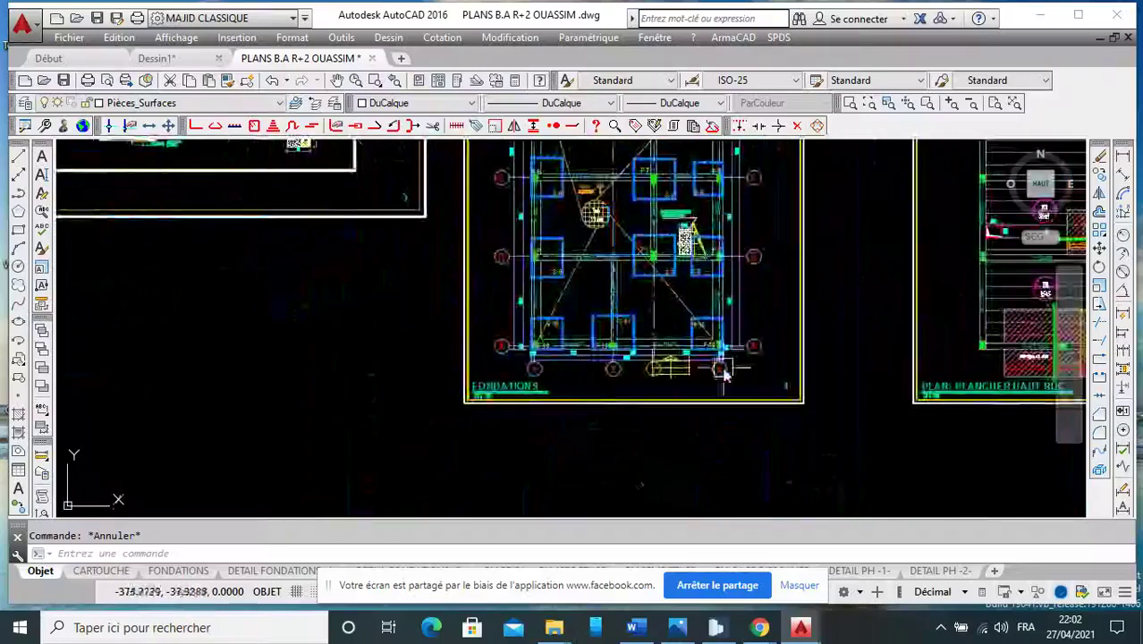
pyautogui.moveTo(721, 376); pyautogui.dragTo(701, 184, button='middle')
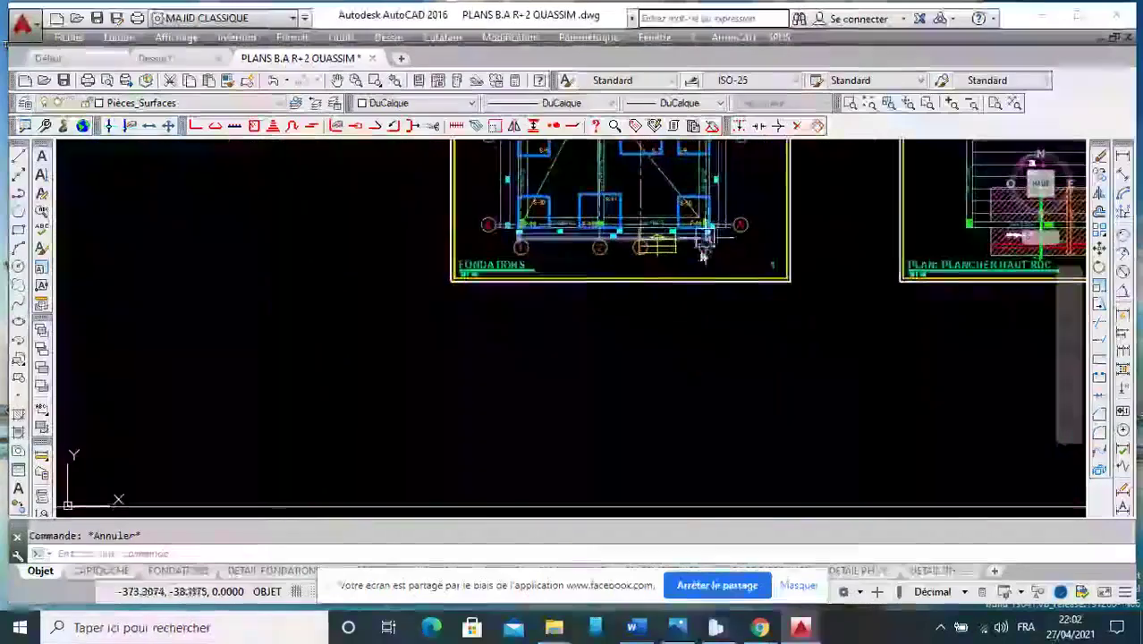
# Start the Polyline (PLINE) command from the Draw toolbar.
pyautogui.click(18, 193)
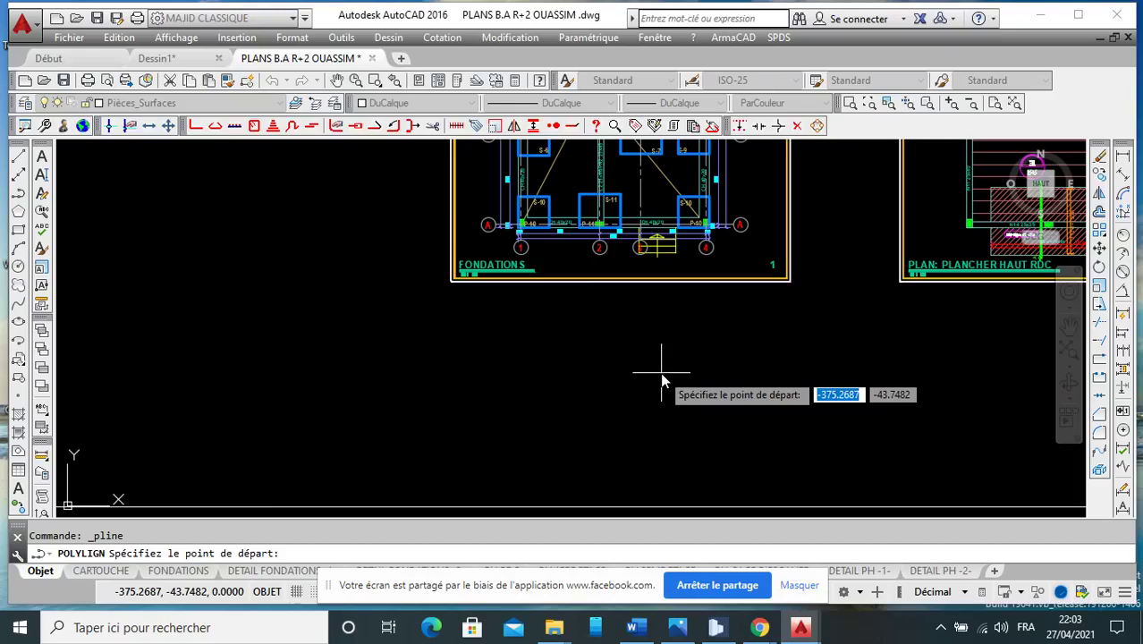
# Draw a vertical polyline wall line below the FONDATIONS sheet with Ortho (F8) on.
pyautogui.scroll(-2, 662, 354)
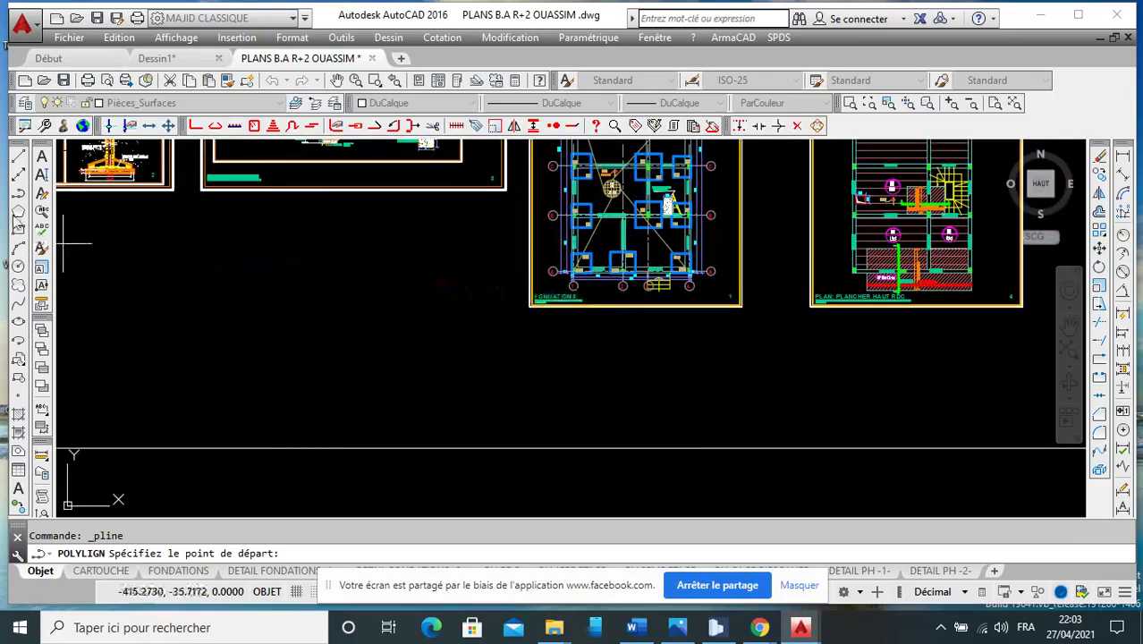
pyautogui.moveTo(689, 347); pyautogui.dragTo(740, 423, button='middle')
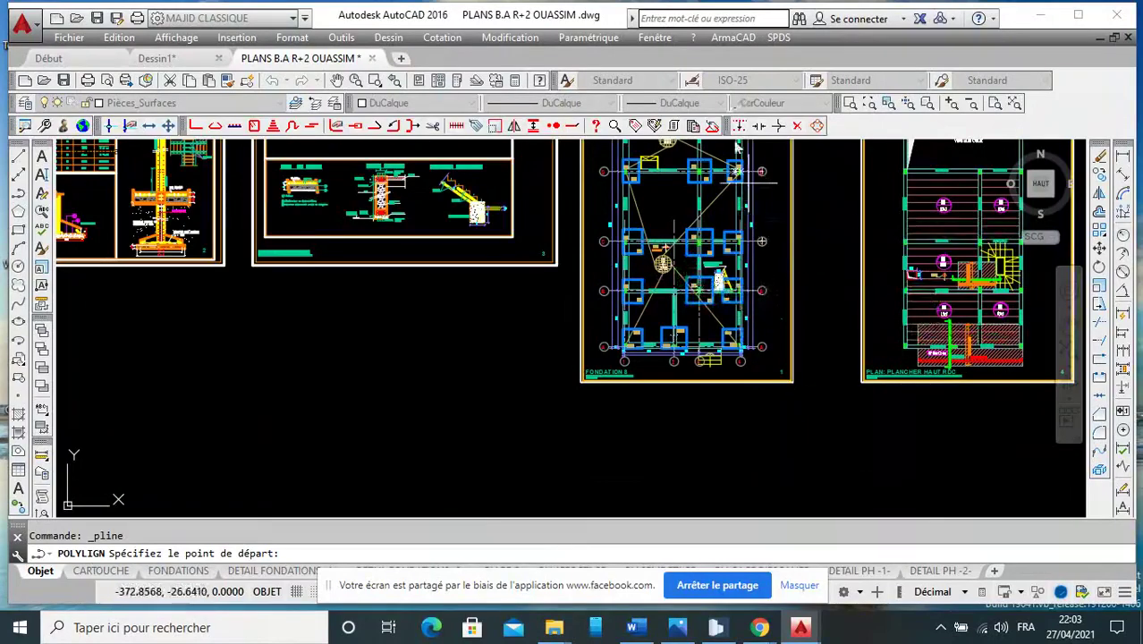
pyautogui.scroll(2, 767, 214)
pyautogui.scroll(-2, 791, 222)
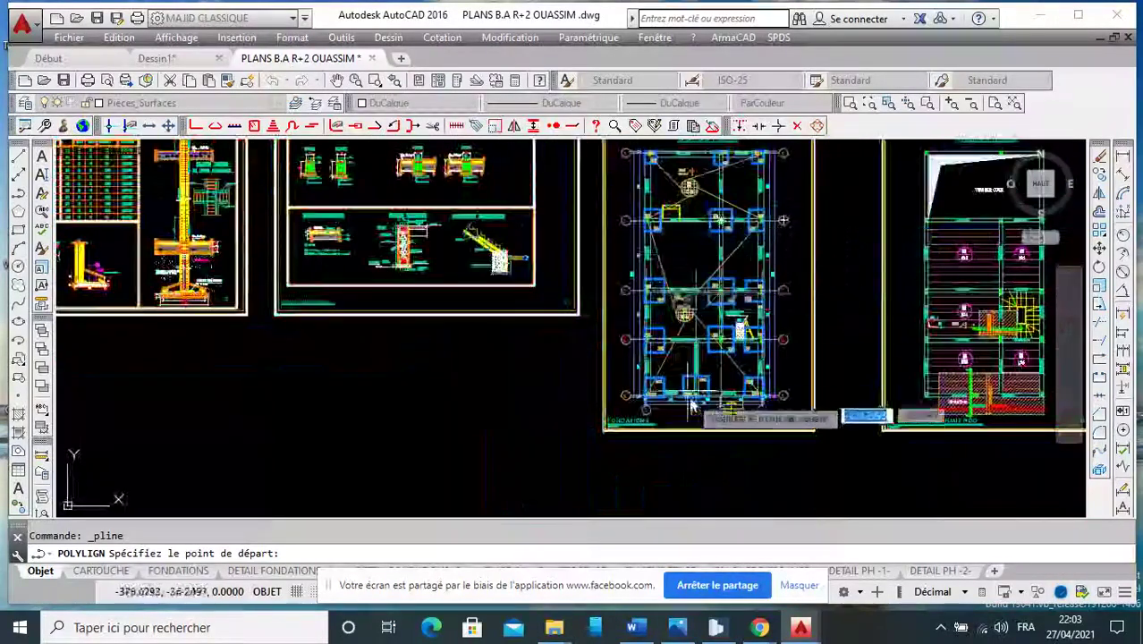
pyautogui.moveTo(655, 453); pyautogui.dragTo(632, 360, button='middle')
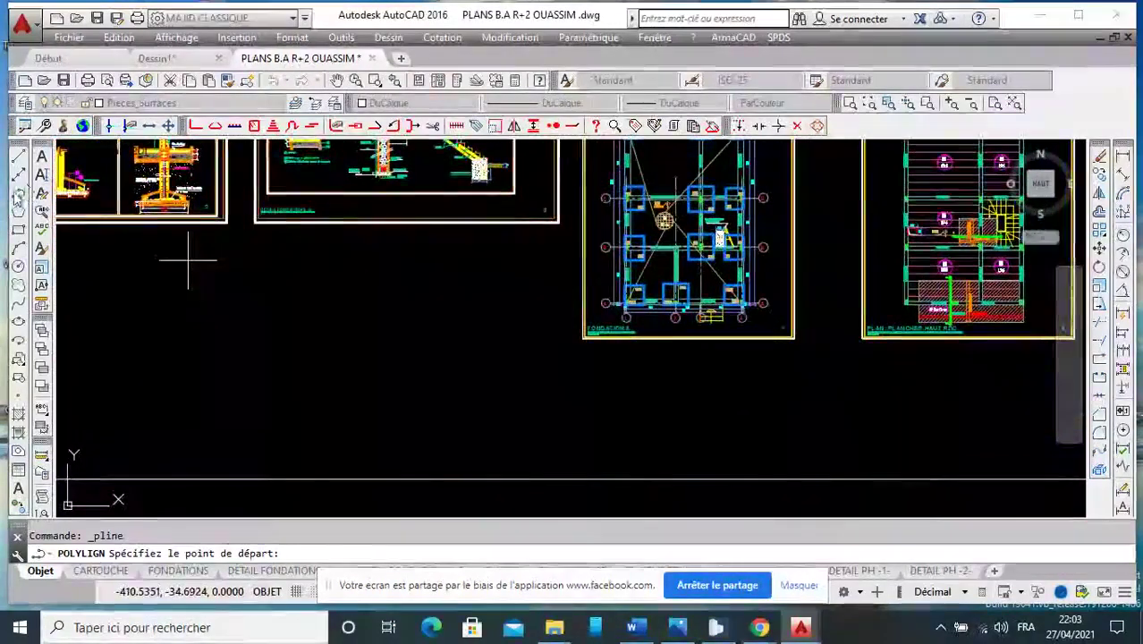
pyautogui.scroll(3, 617, 358)
pyautogui.scroll(-1, 621, 324)
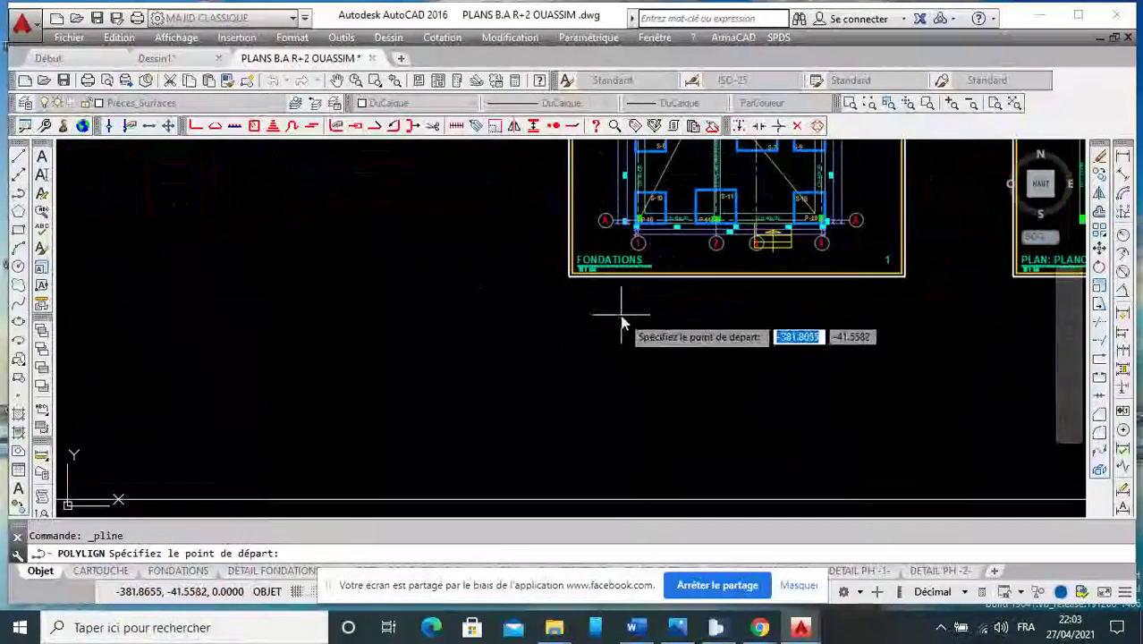
pyautogui.click(622, 314)
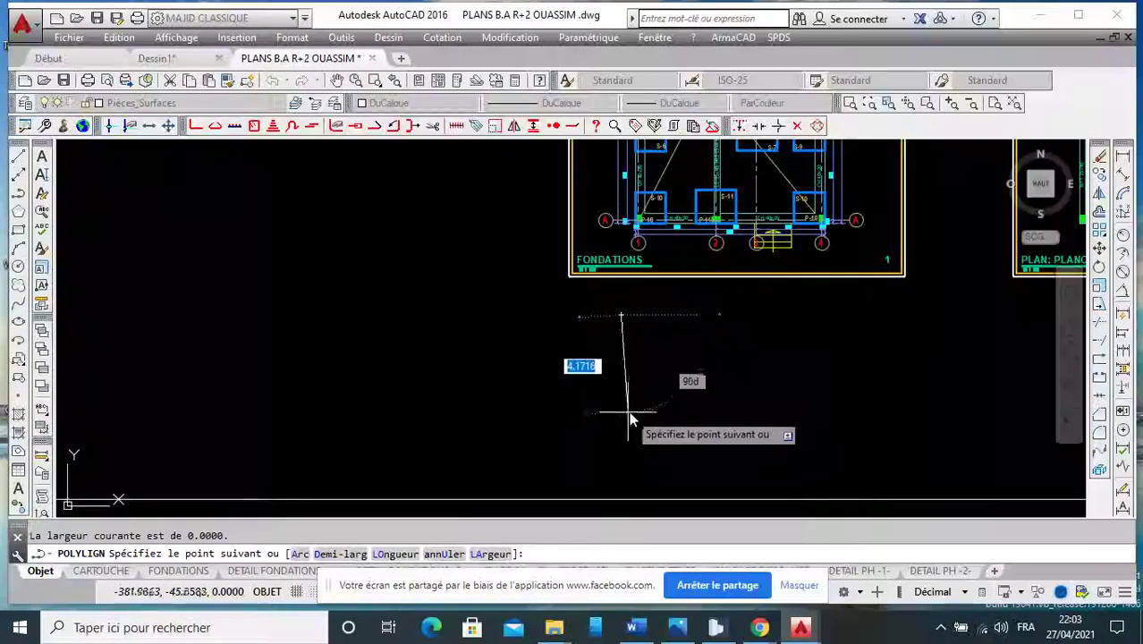
pyautogui.press('F8')
pyautogui.click(625, 412)
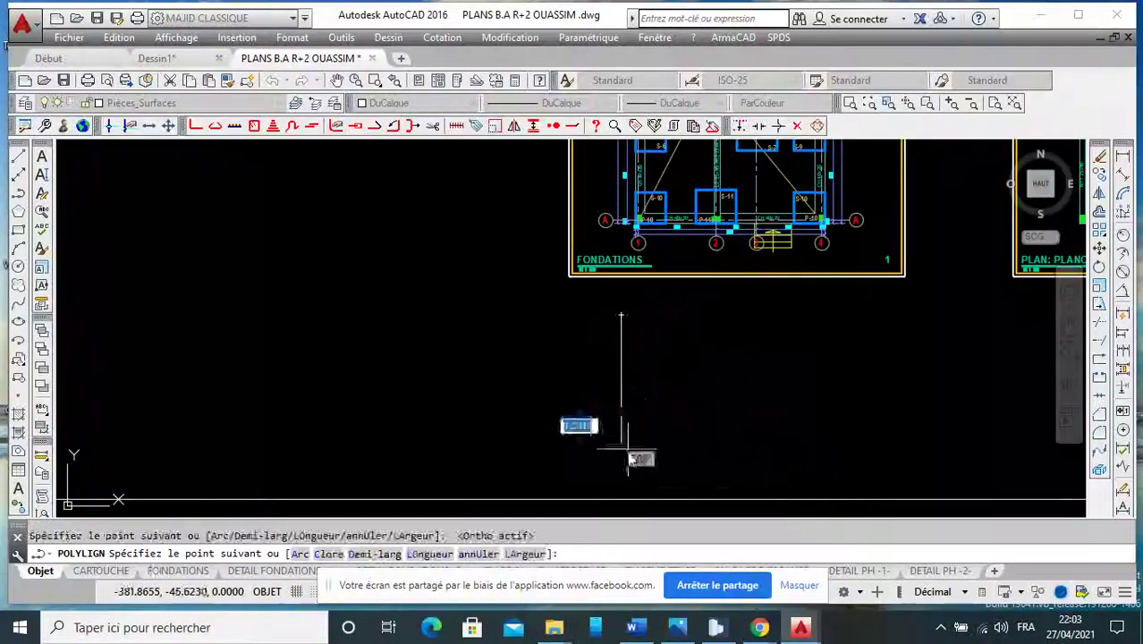
pyautogui.scroll(2, 658, 422)
pyautogui.rightClick(657, 415)
pyautogui.click(698, 138)
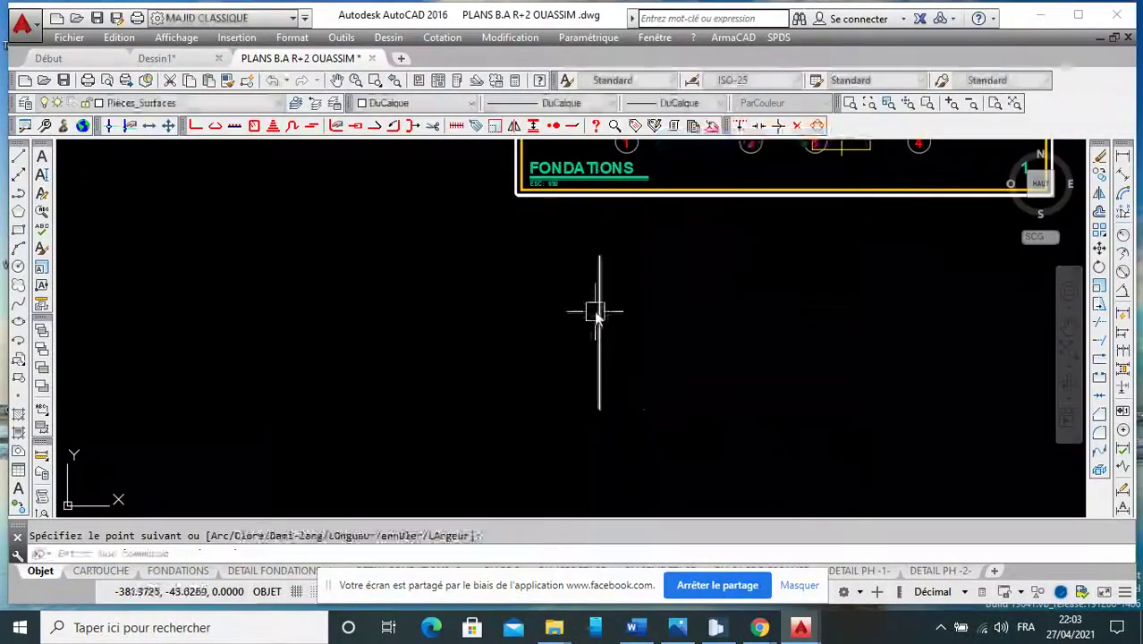
# Copy the vertical line a short distance to the right with COPY.
pyautogui.click(598, 312)
pyautogui.write('co')
pyautogui.press('Return')
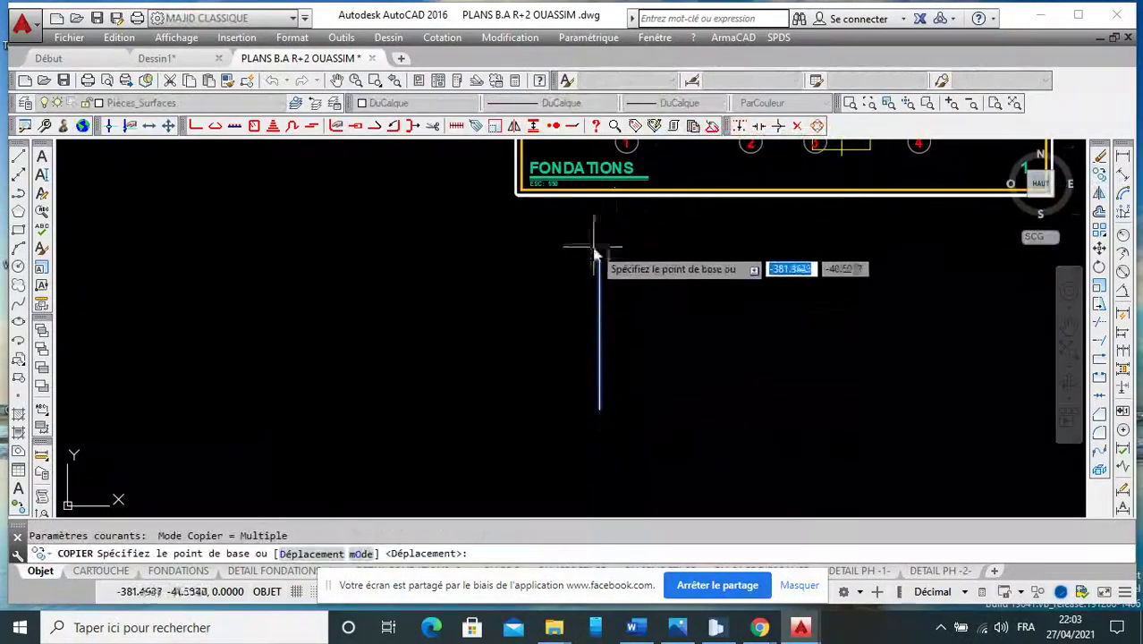
pyautogui.click(599, 258)
pyautogui.click(613, 260)
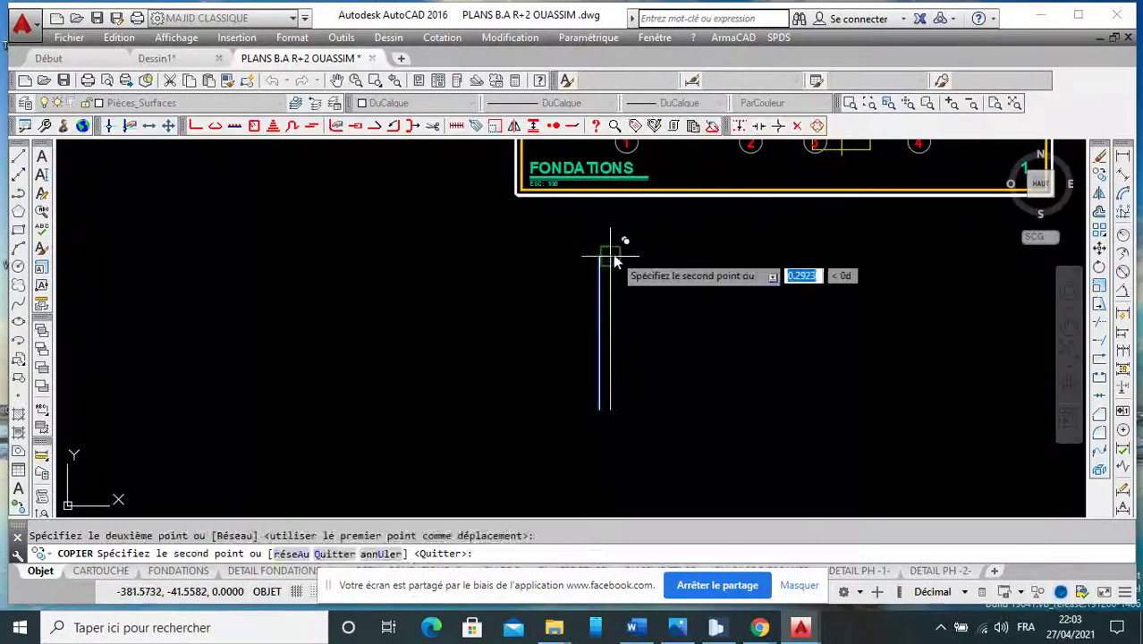
pyautogui.rightClick(611, 254)
pyautogui.click(630, 265)
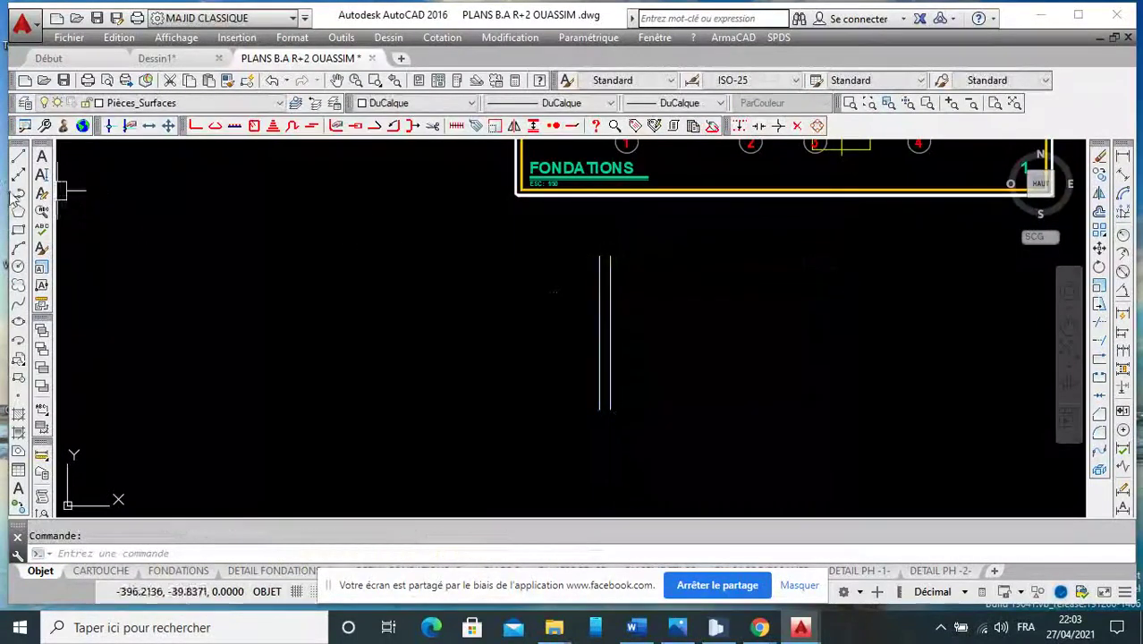
# Draw a square with the REC rectangle command beside the vertical lines.
pyautogui.write('rec')
pyautogui.press('Return')
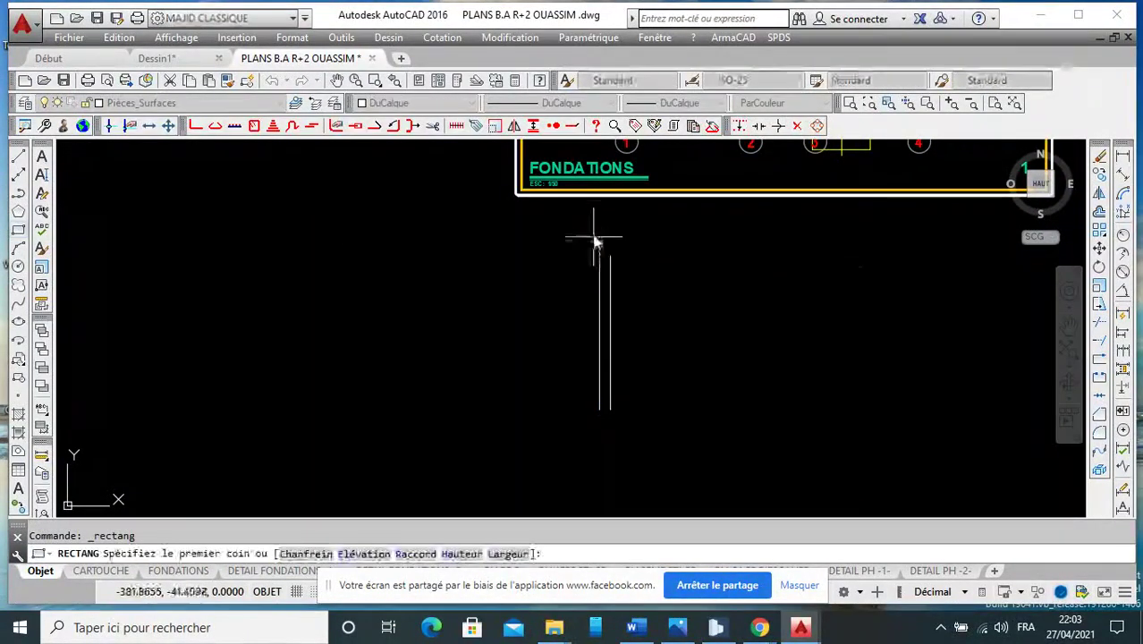
pyautogui.click(598, 216)
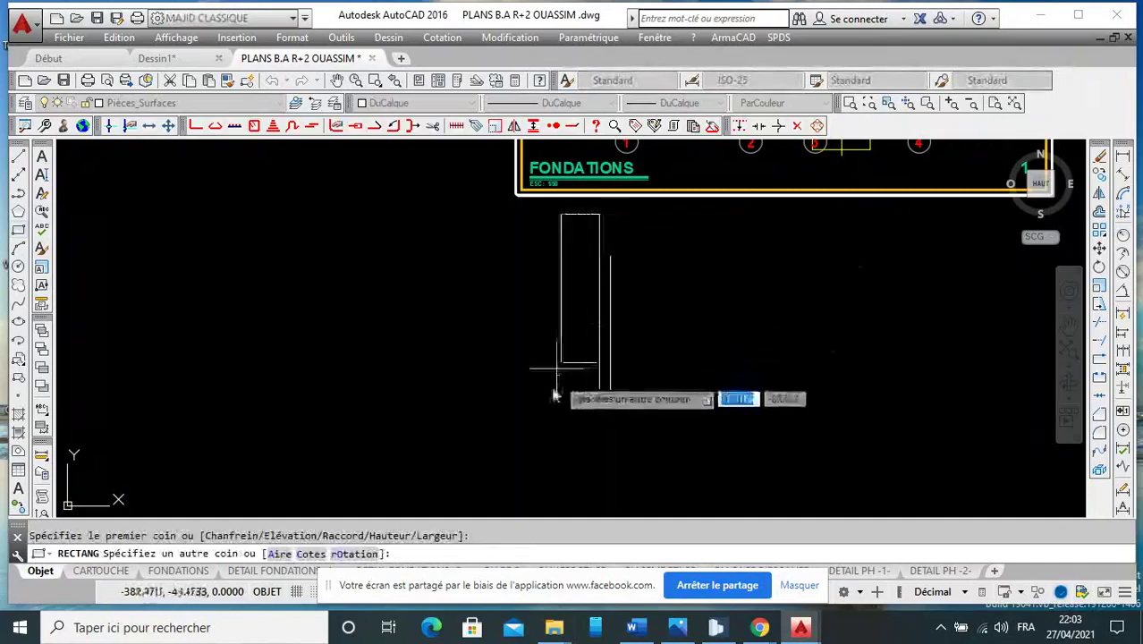
pyautogui.click(401, 410)
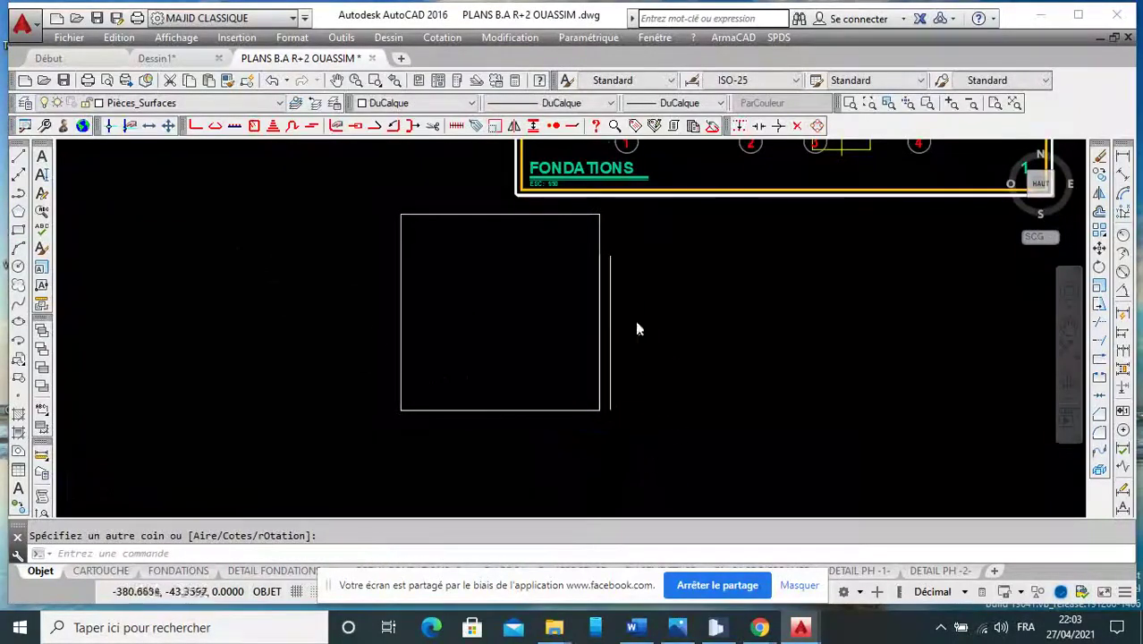
pyautogui.scroll(-2, 625, 338)
pyautogui.scroll(4, 617, 331)
# Move the square so its corner sits against the wall lines' bottom ends.
pyautogui.click(607, 326)
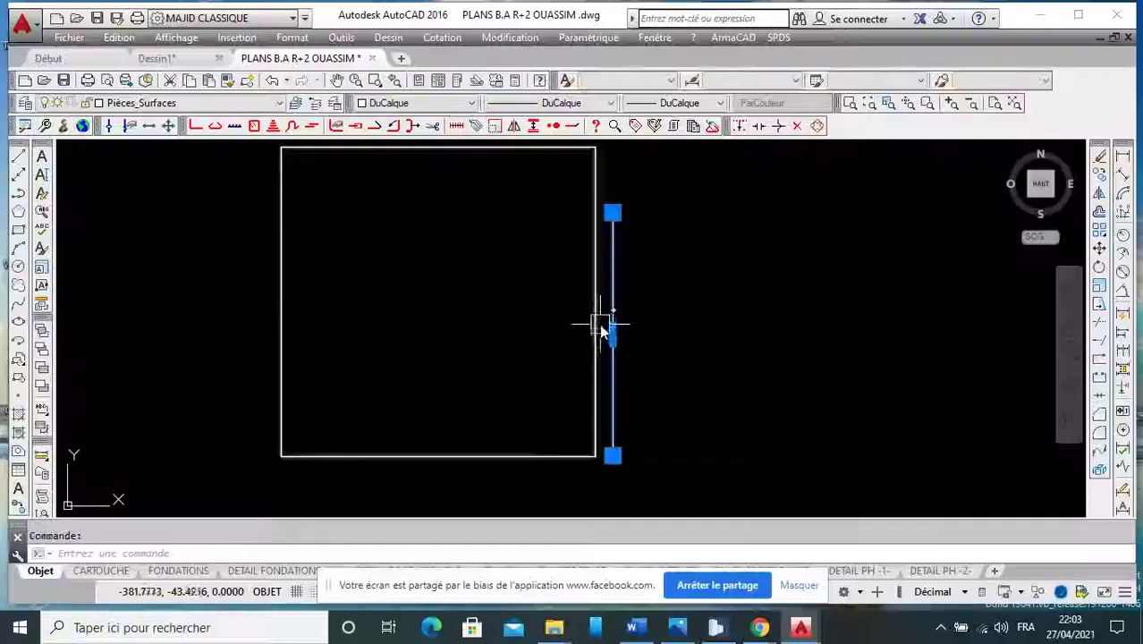
pyautogui.click(599, 327)
pyautogui.press('Escape')
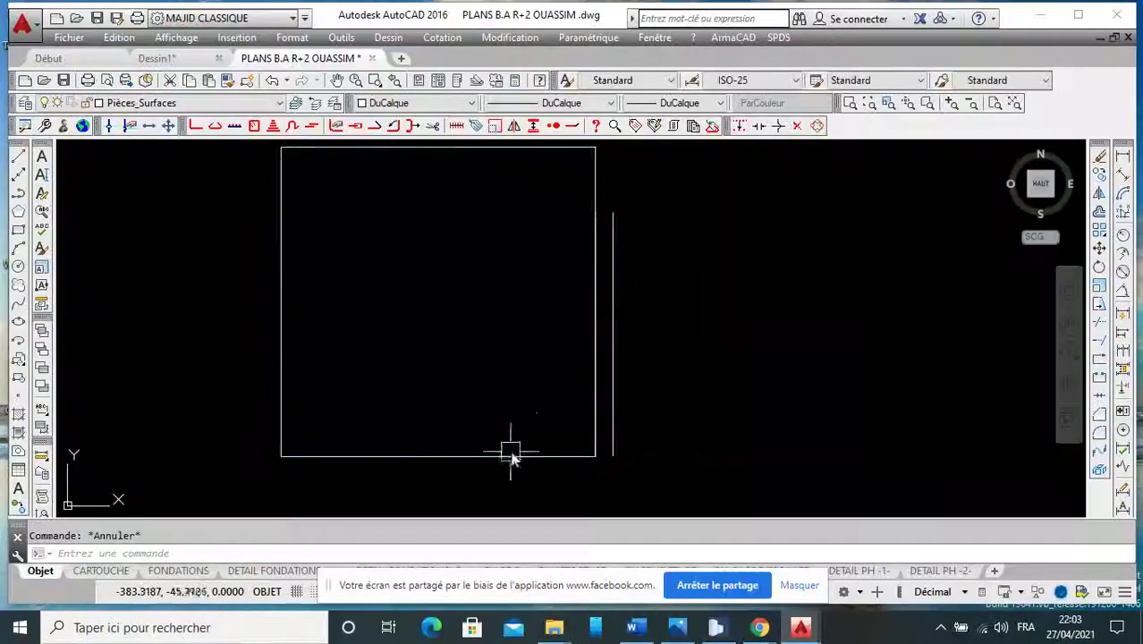
pyautogui.click(510, 455)
pyautogui.click(1100, 250)
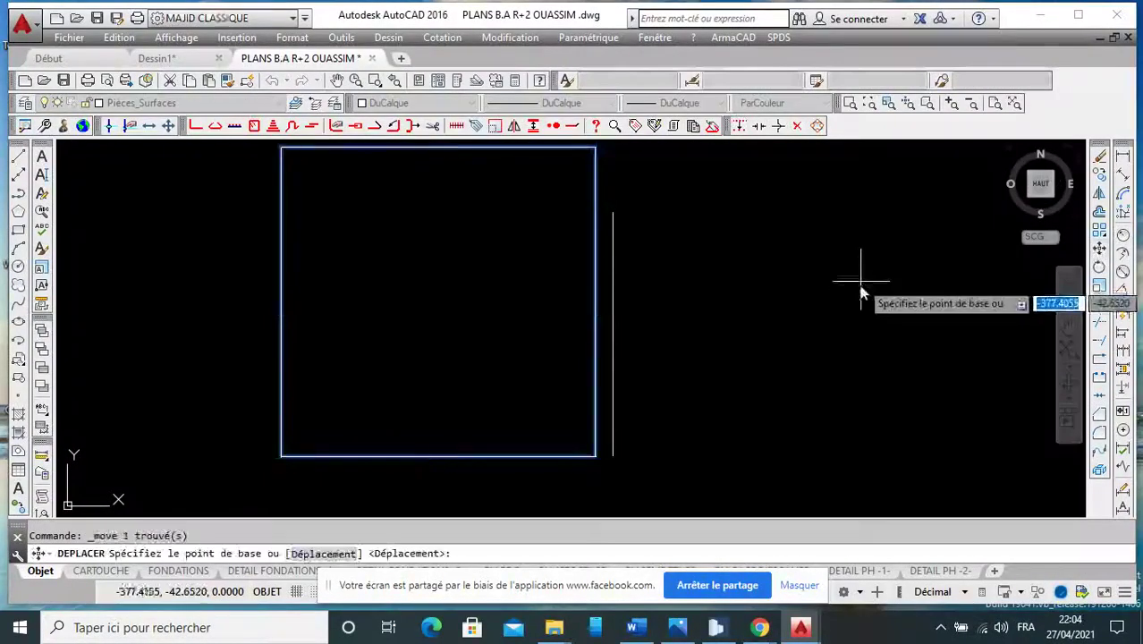
pyautogui.click(862, 277)
pyautogui.moveTo(695, 393); pyautogui.dragTo(710, 313, button='middle')
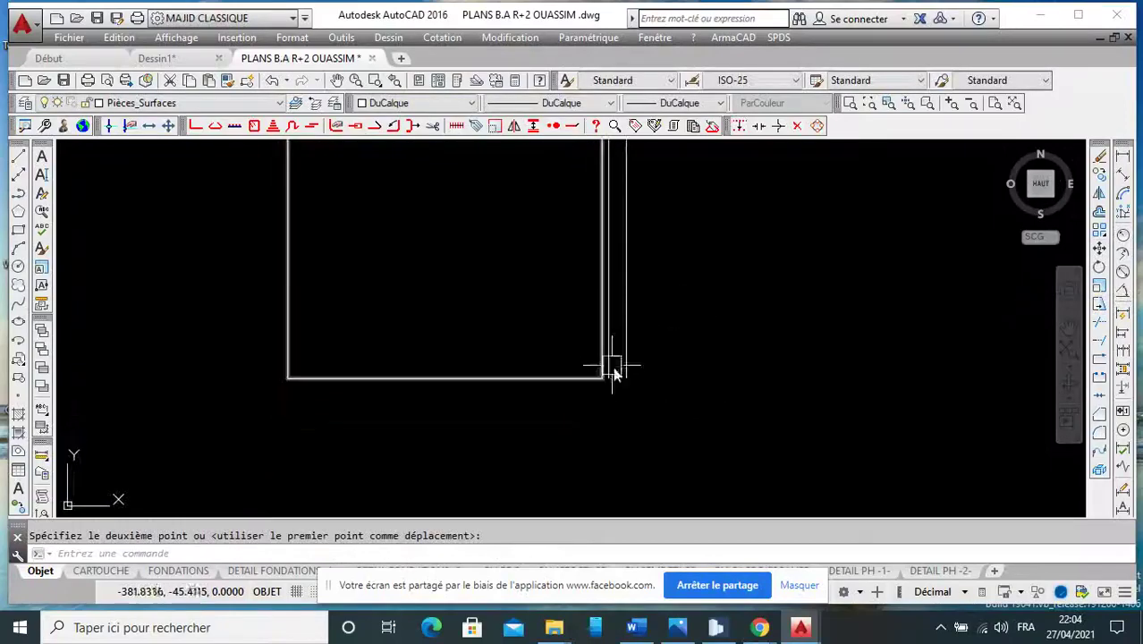
pyautogui.click(617, 363)
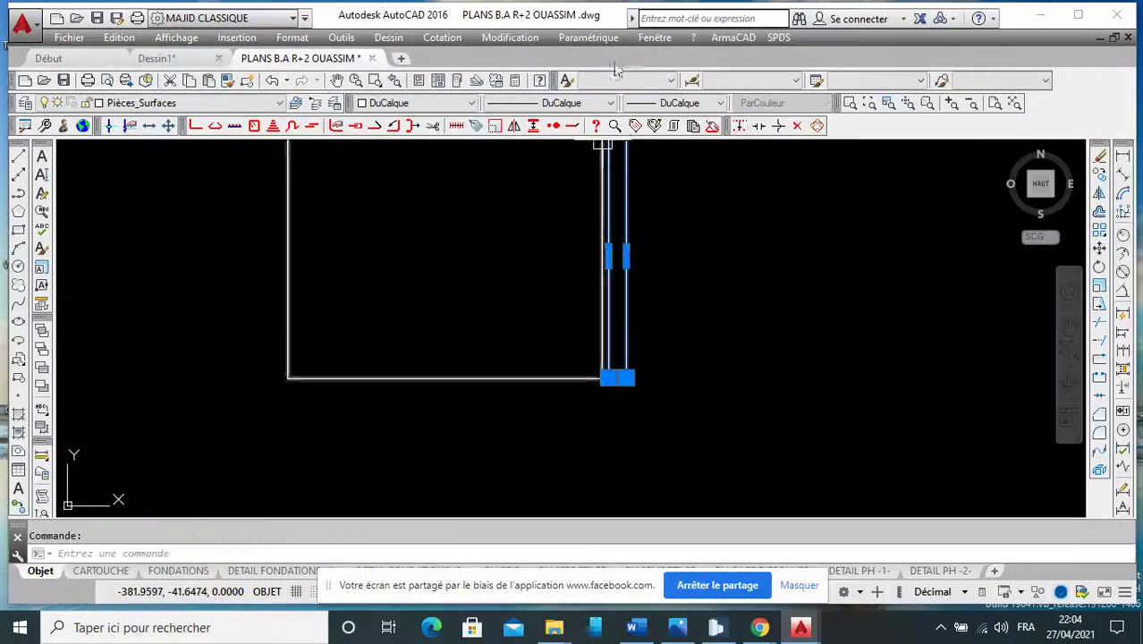
# Set the two vertical wall lines to the colour Rouge (red).
pyautogui.click(438, 103)
pyautogui.click(417, 148)
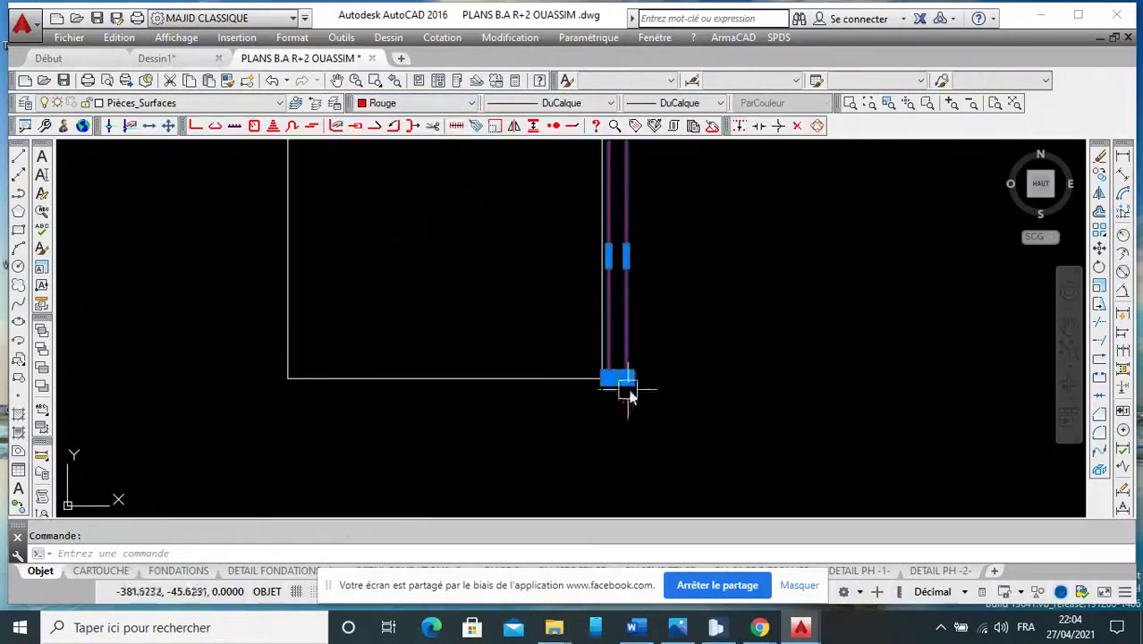
pyautogui.scroll(-3, 633, 284)
pyautogui.scroll(2, 631, 322)
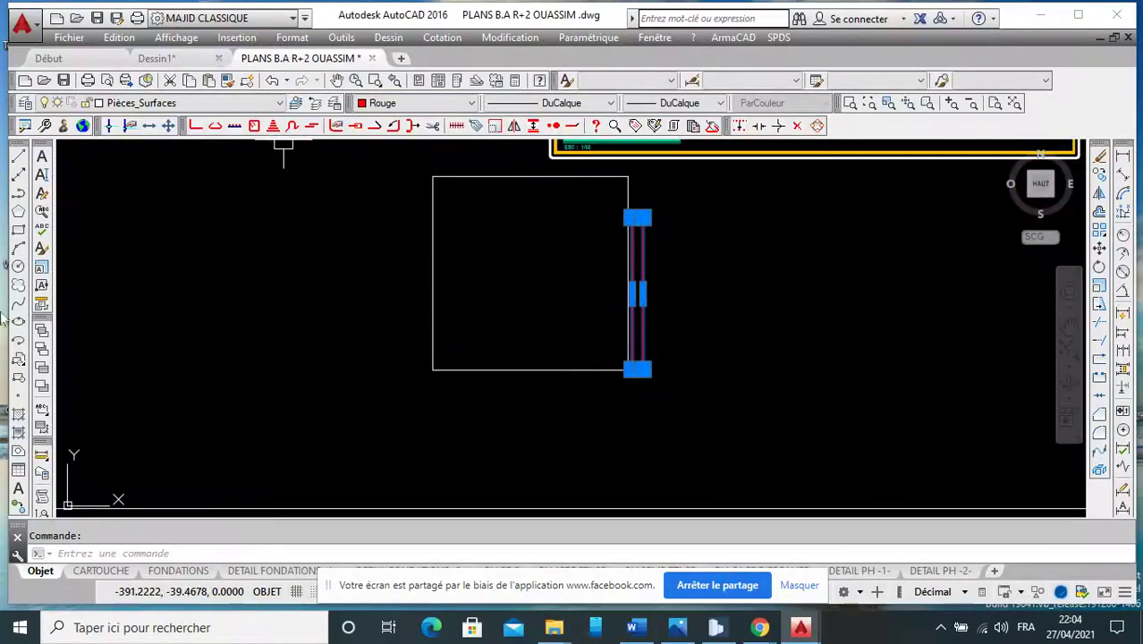
# Draw a small rectangle below the wall lines.
pyautogui.click(18, 231)
pyautogui.scroll(2, 626, 391)
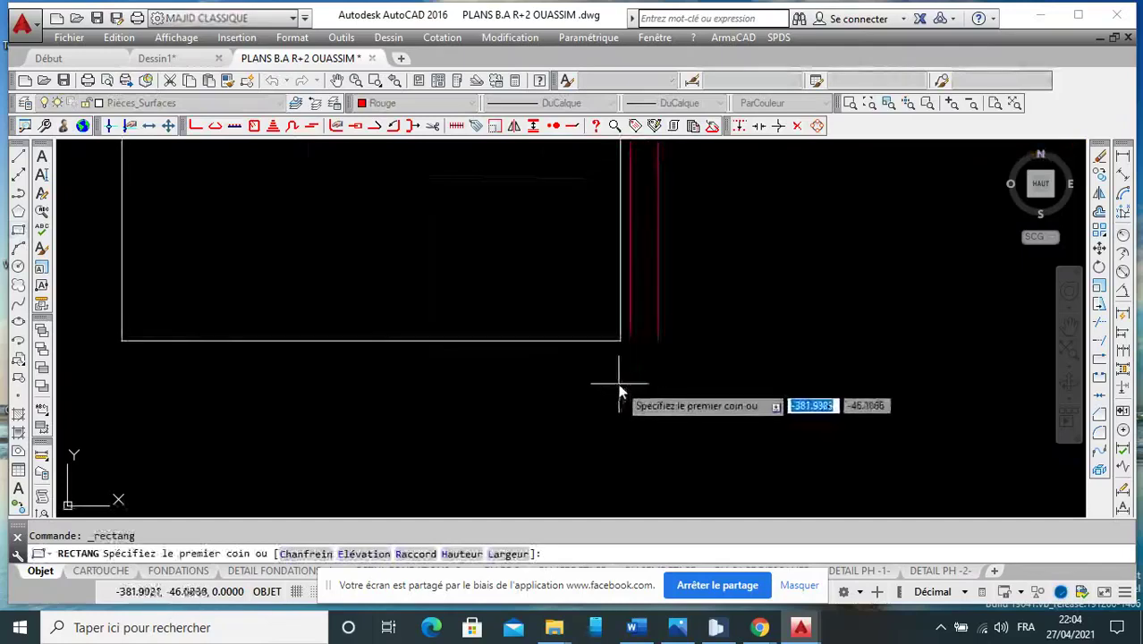
pyautogui.click(601, 380)
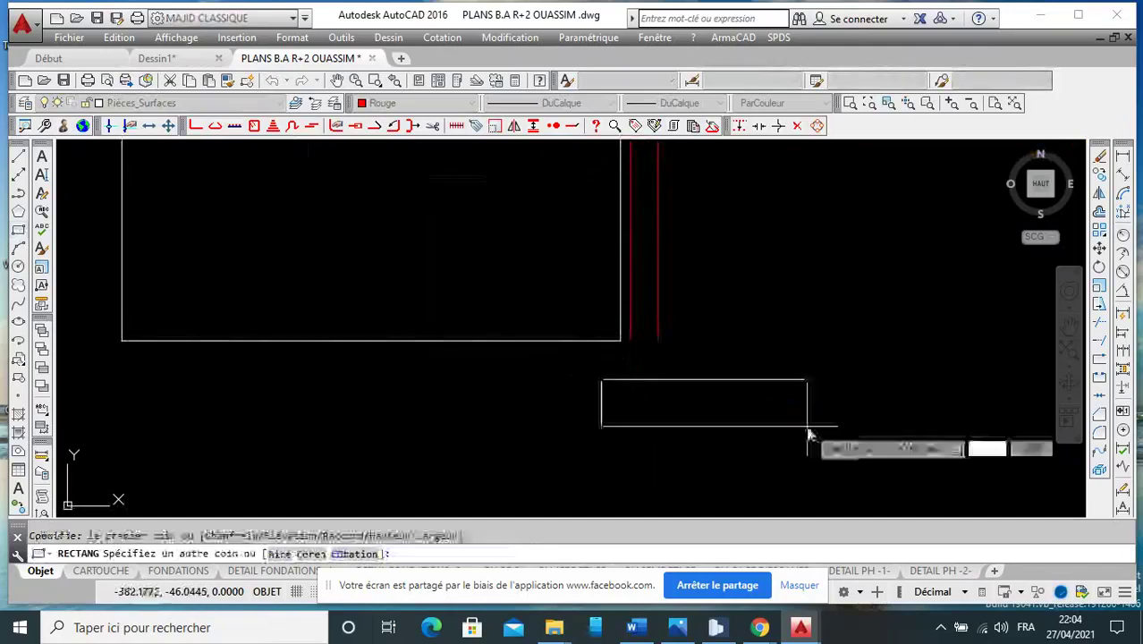
pyautogui.click(682, 416)
pyautogui.scroll(2, 573, 394)
pyautogui.scroll(-2, 643, 343)
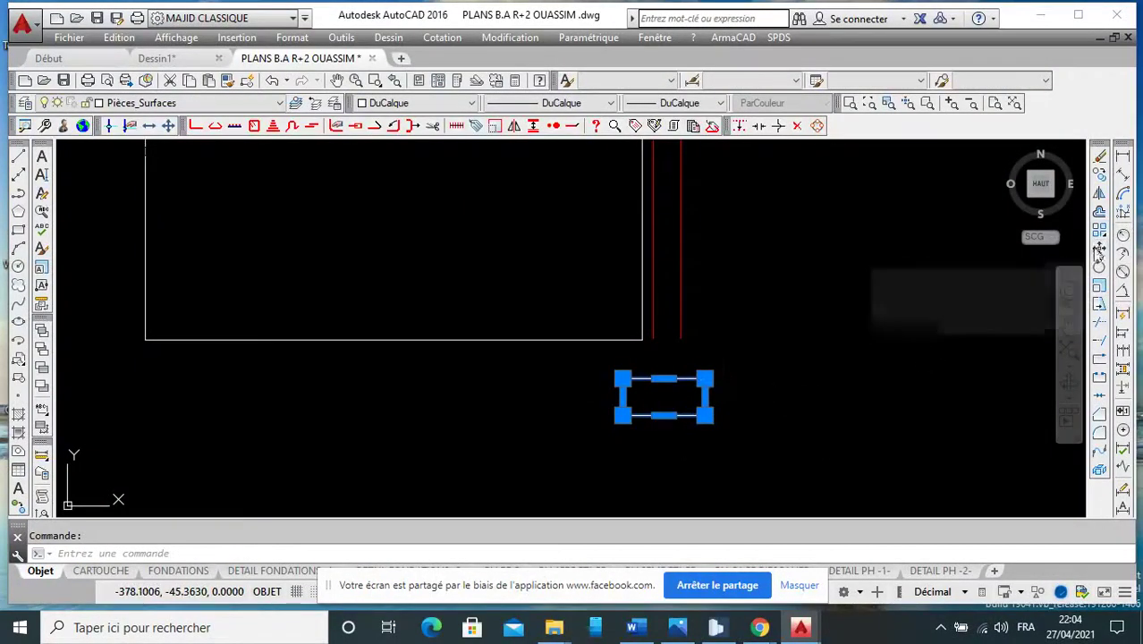
# Move the small rectangle left so it sits under the walls.
pyautogui.click(1099, 248)
pyautogui.click(705, 378)
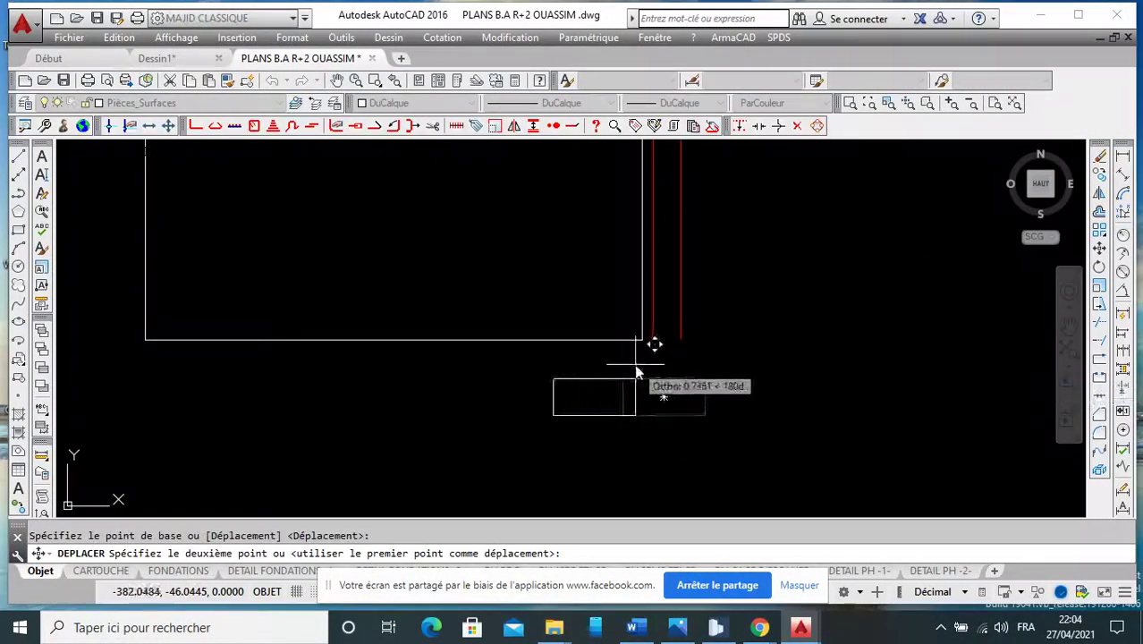
pyautogui.click(637, 368)
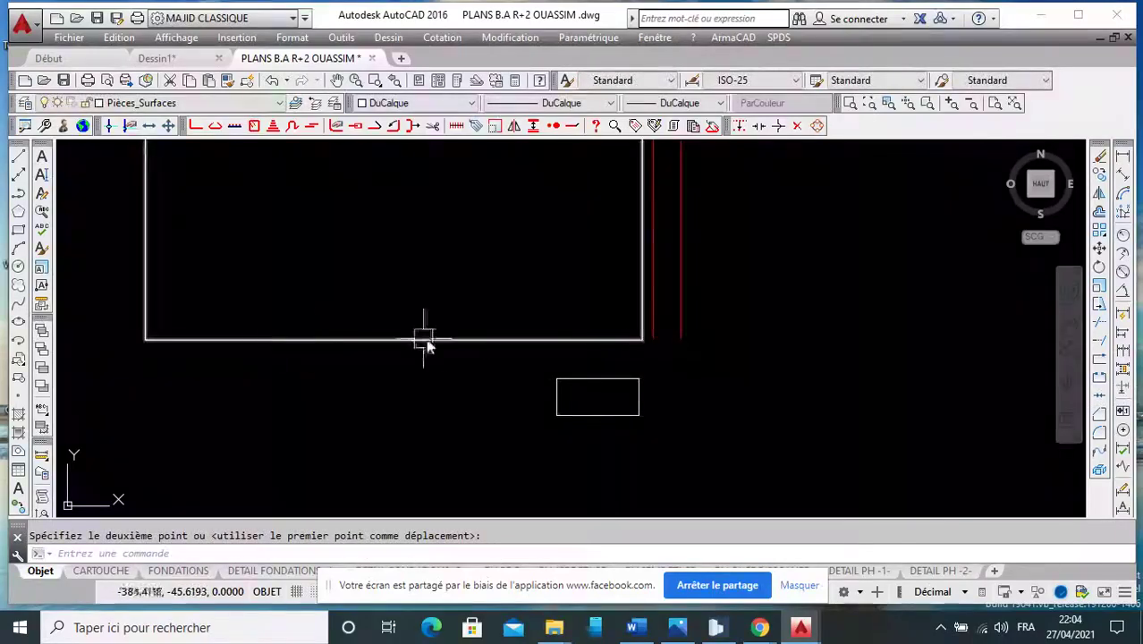
pyautogui.scroll(-4, 481, 349)
pyautogui.scroll(4, 555, 318)
# Copy a red wall line to the left.
pyautogui.click(555, 320)
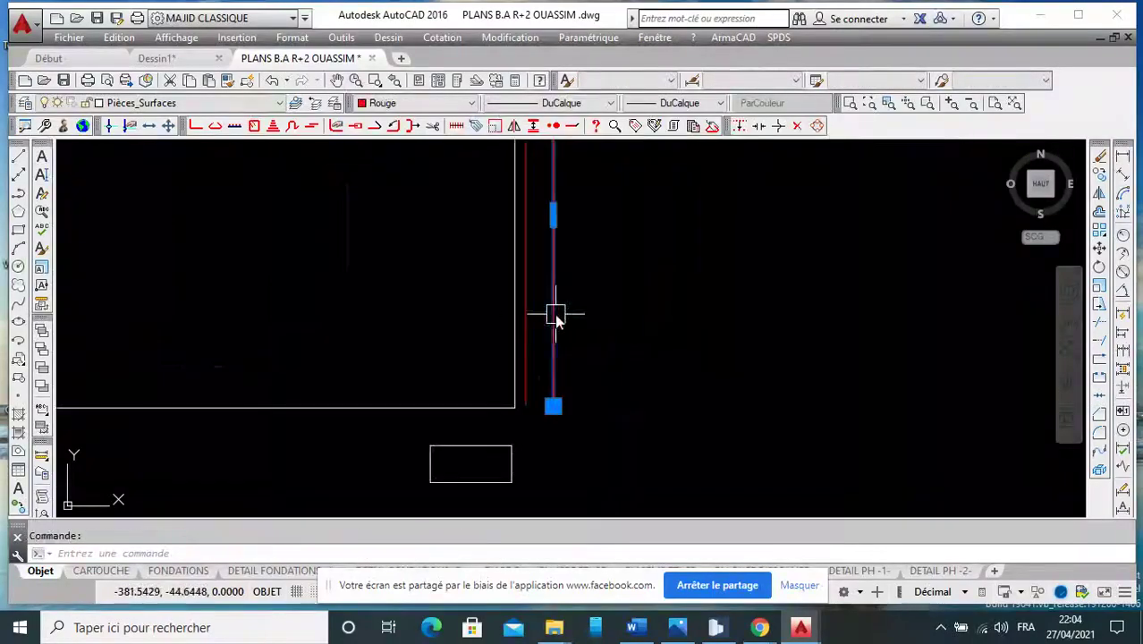
pyautogui.click(1100, 176)
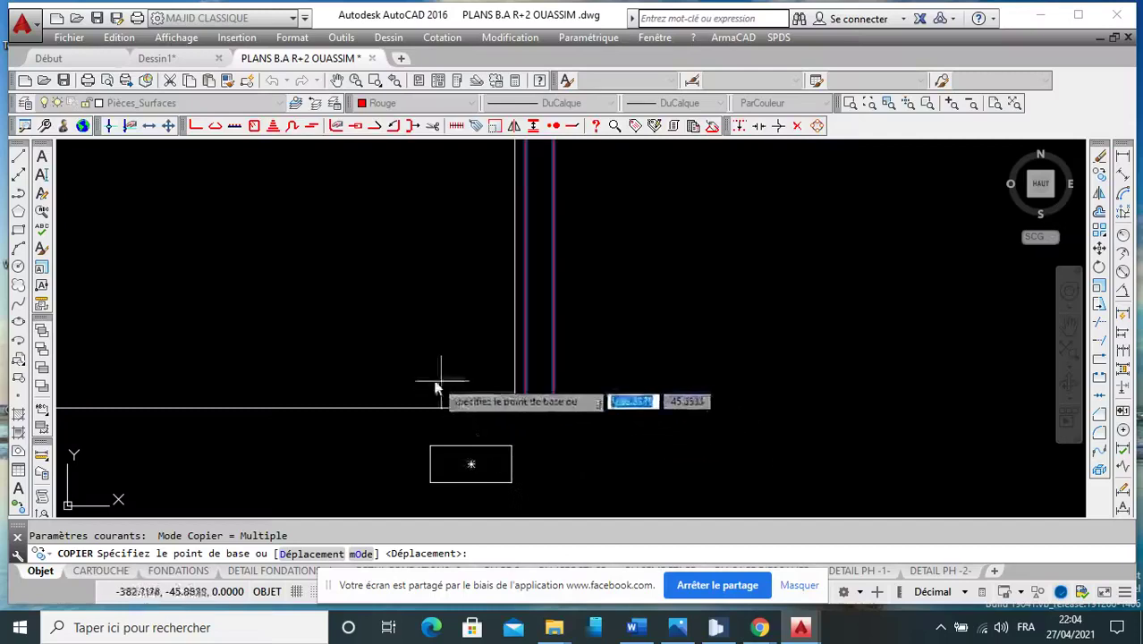
pyautogui.click(561, 365)
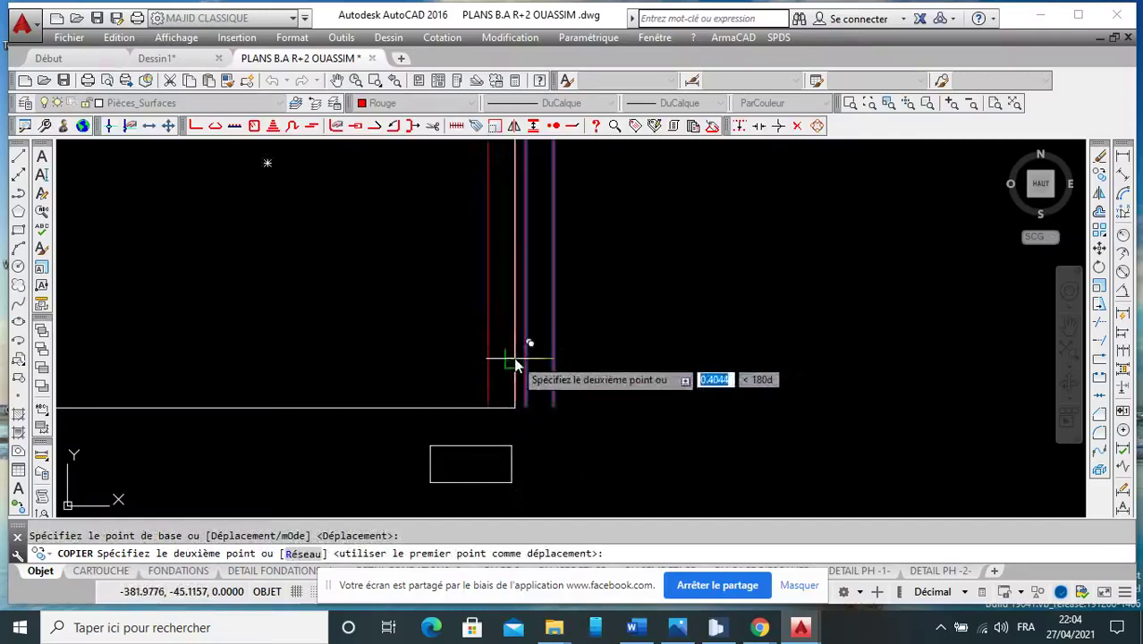
pyautogui.click(480, 390)
pyautogui.rightClick(479, 390)
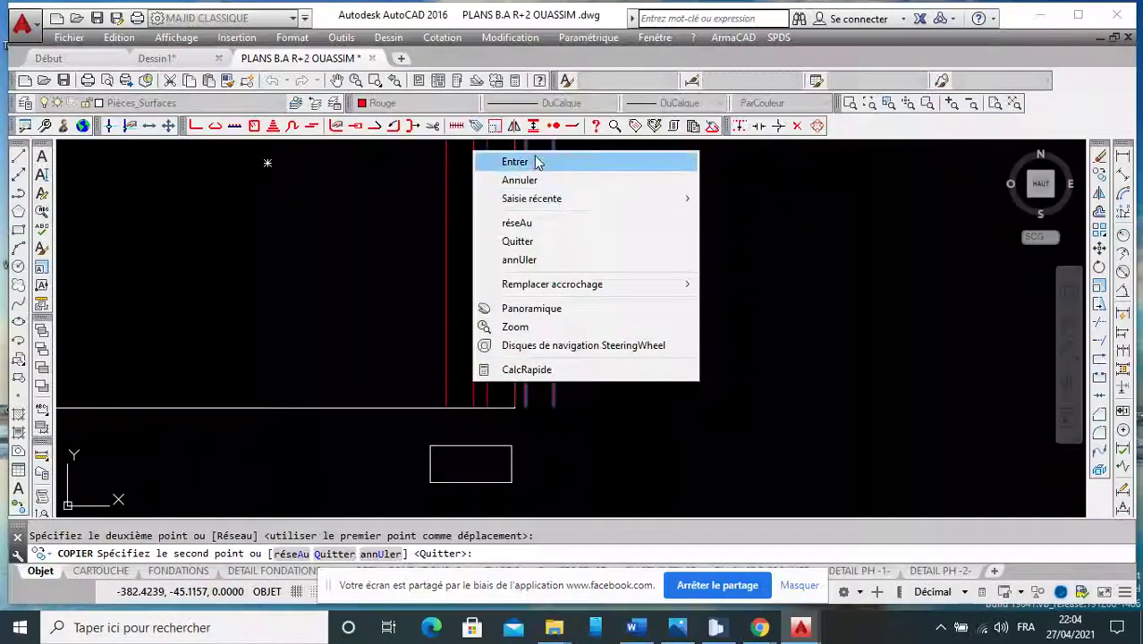
pyautogui.click(537, 161)
# Stretch the red wall line's bottom end down toward the footing.
pyautogui.click(486, 402)
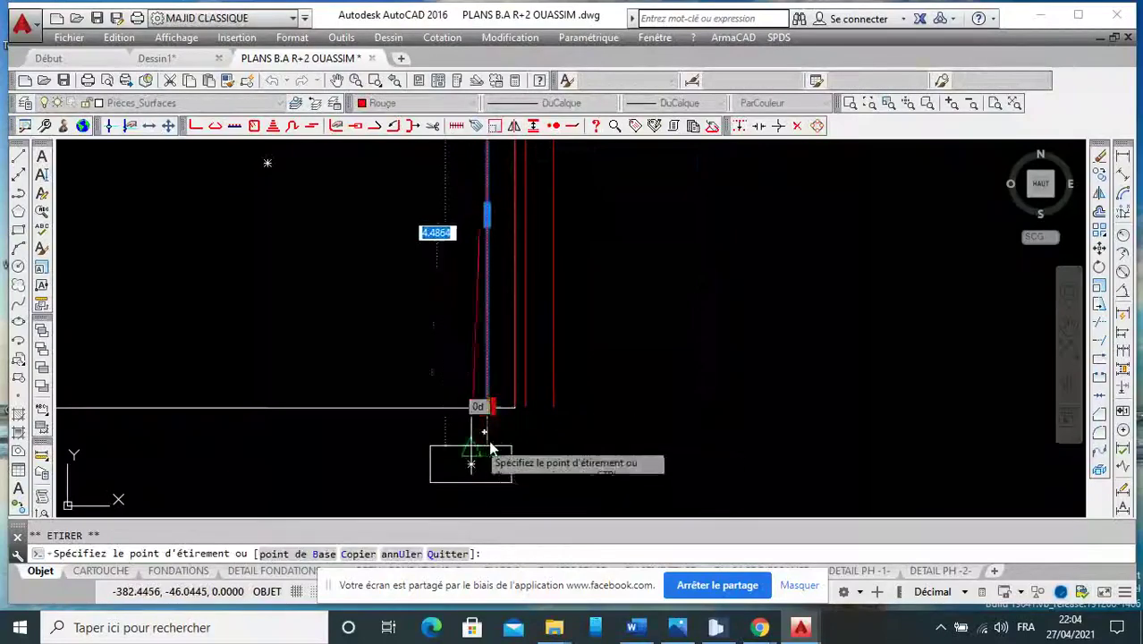
pyautogui.click(507, 396)
pyautogui.click(515, 410)
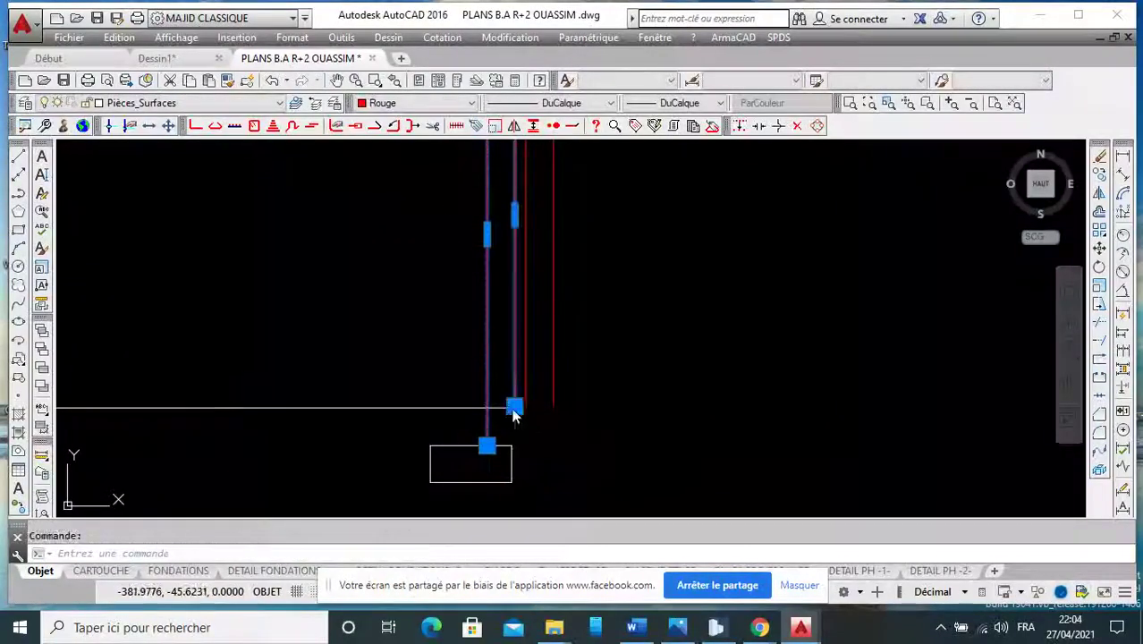
pyautogui.click(514, 407)
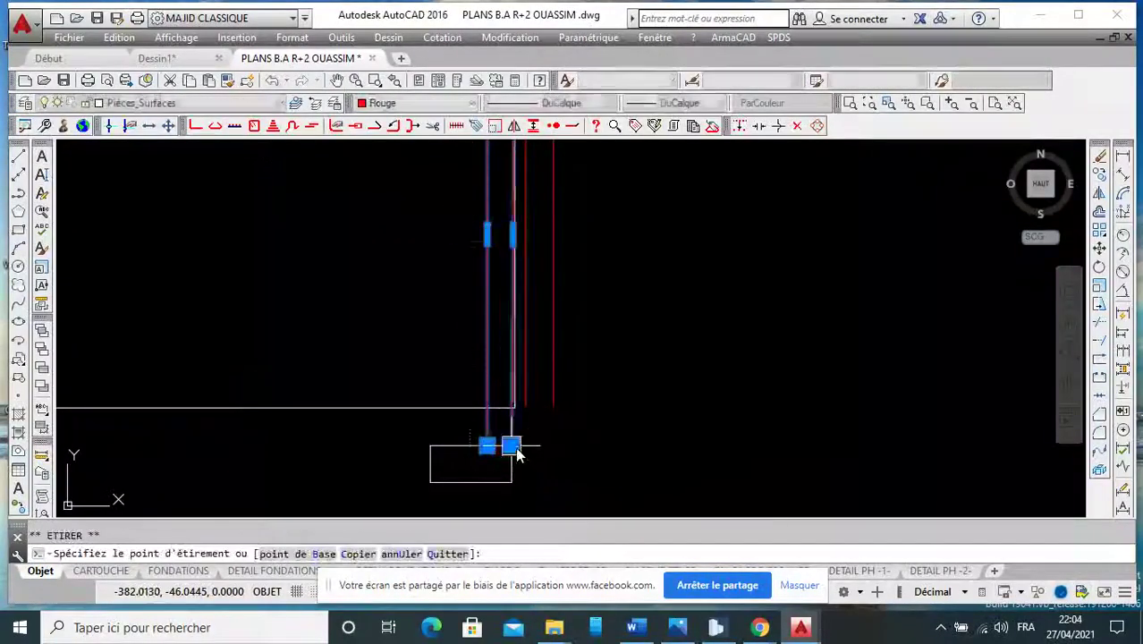
pyautogui.scroll(-4, 573, 447)
pyautogui.press('Escape')
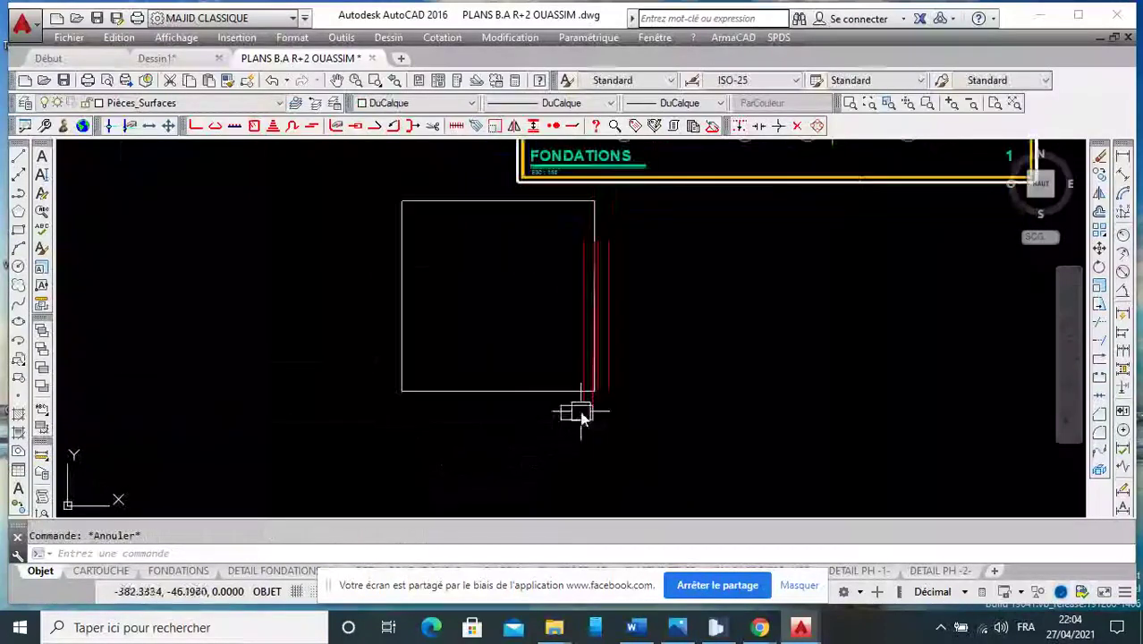
# Erase the stray square near the FONDATIONS title.
pyautogui.click(554, 391)
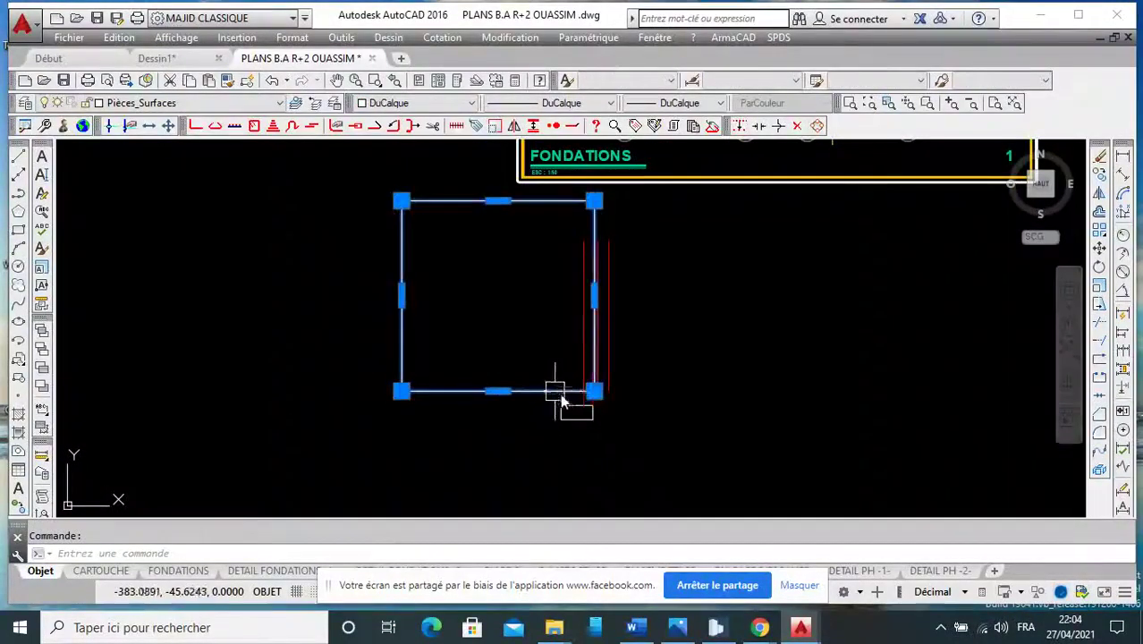
pyautogui.press('Delete')
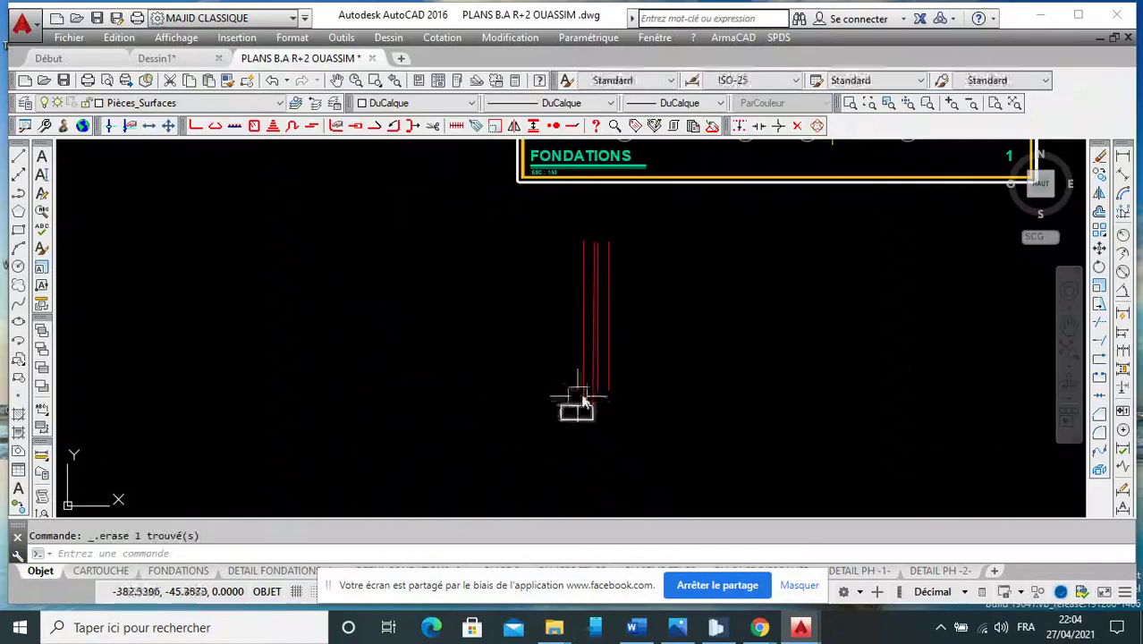
pyautogui.scroll(4, 583, 403)
# Set the vertical wall lines' colour to DuBloc.
pyautogui.click(602, 370)
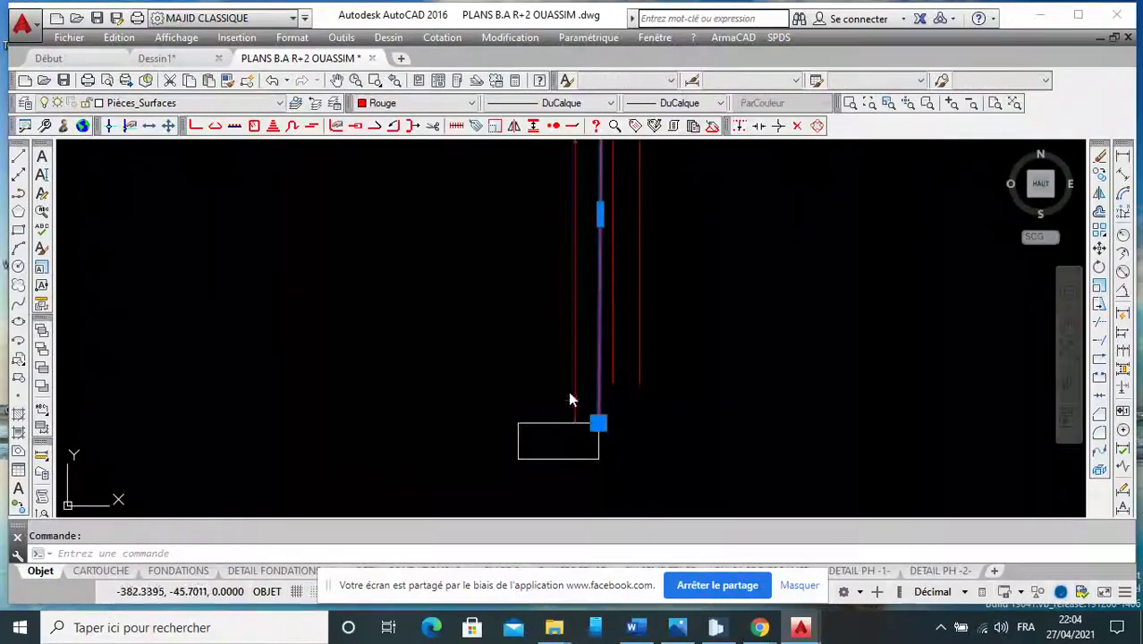
pyautogui.click(403, 103)
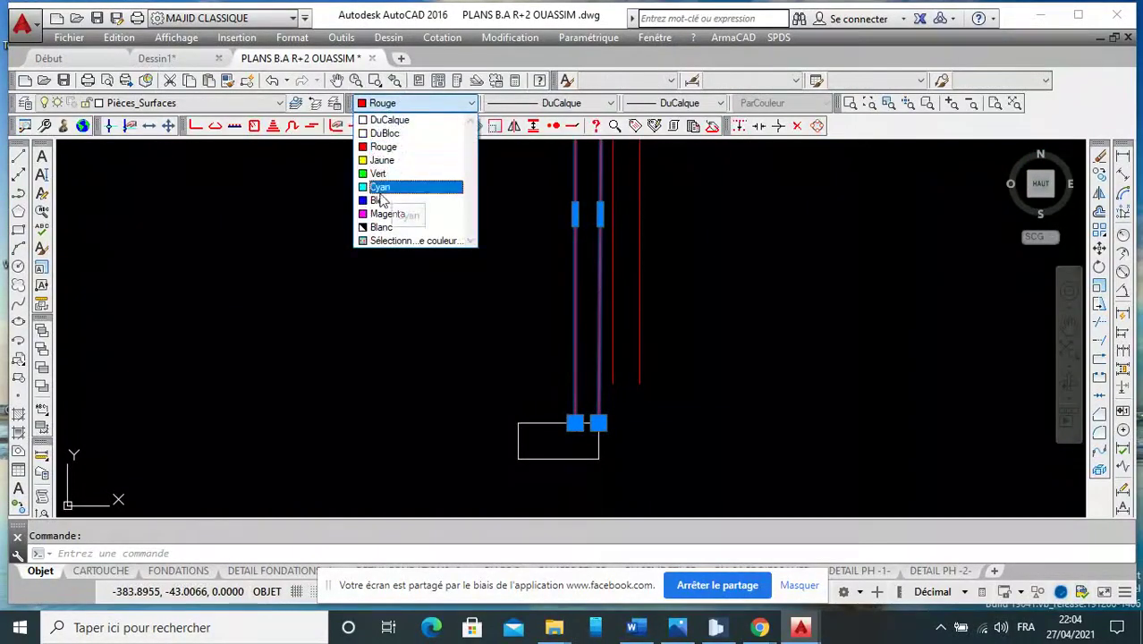
pyautogui.click(387, 133)
pyautogui.scroll(-2, 537, 287)
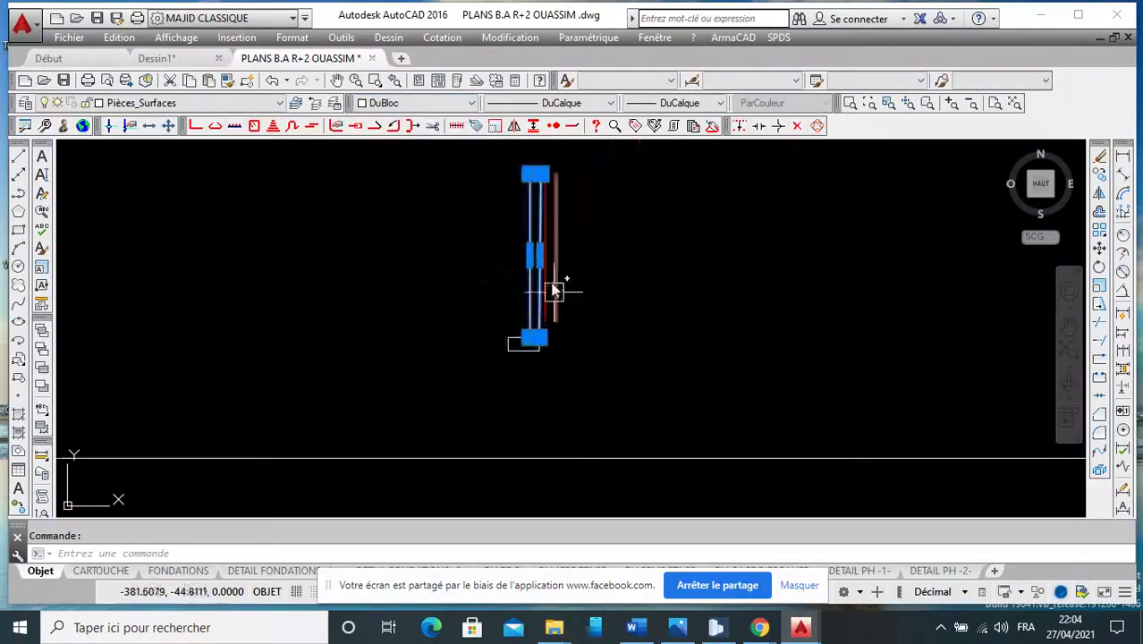
pyautogui.scroll(-2, 573, 313)
pyautogui.press('Escape')
pyautogui.scroll(3, 567, 371)
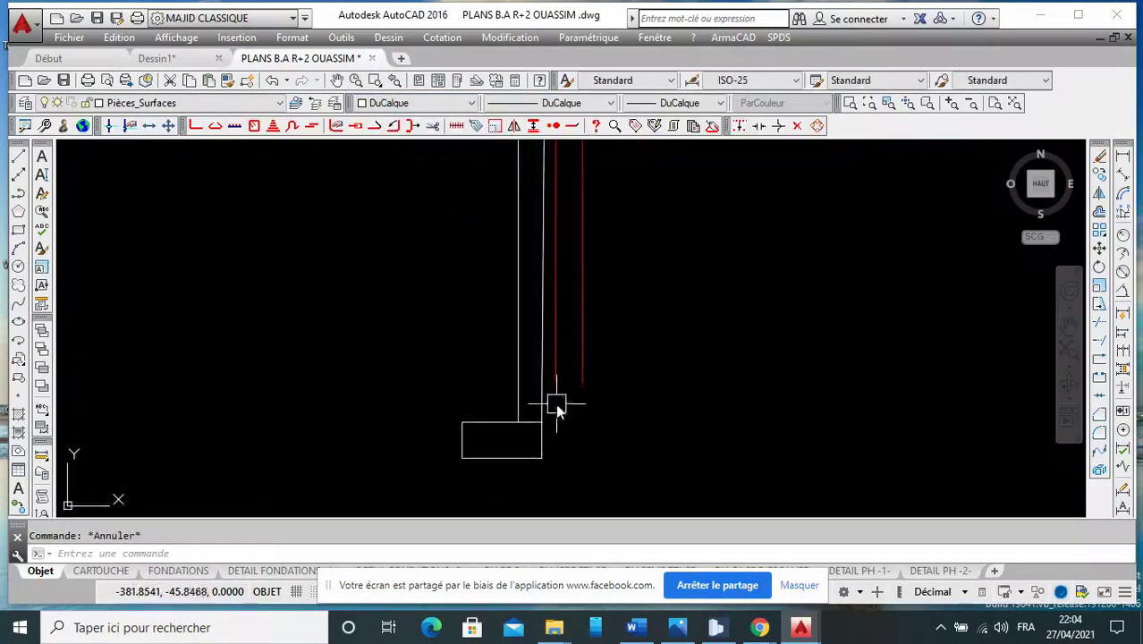
pyautogui.scroll(-2, 542, 414)
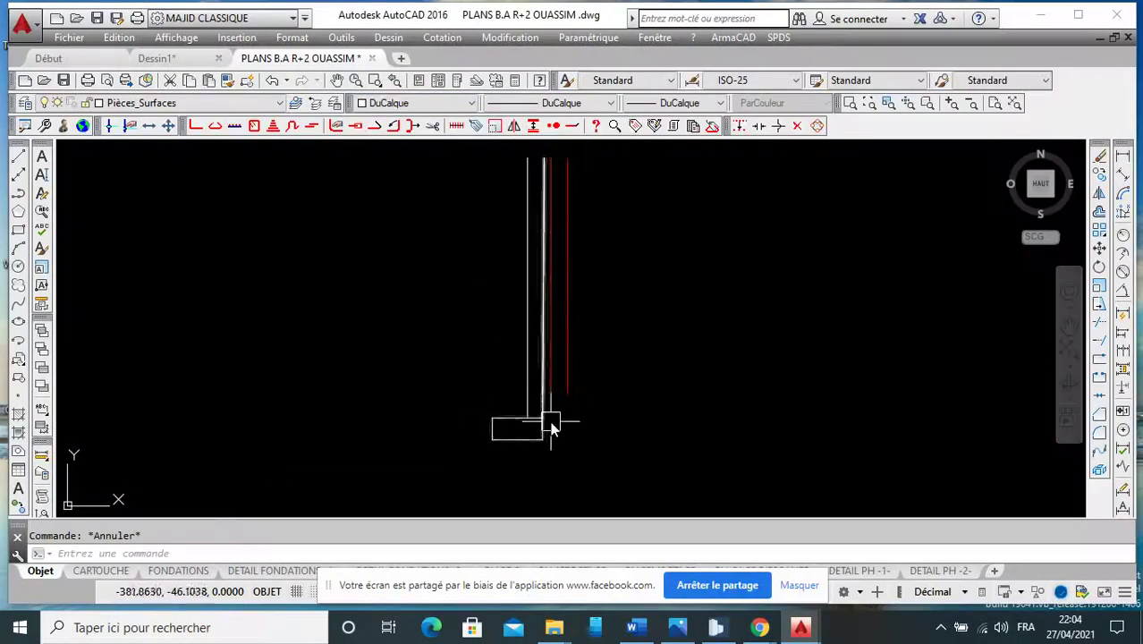
pyautogui.scroll(2, 475, 428)
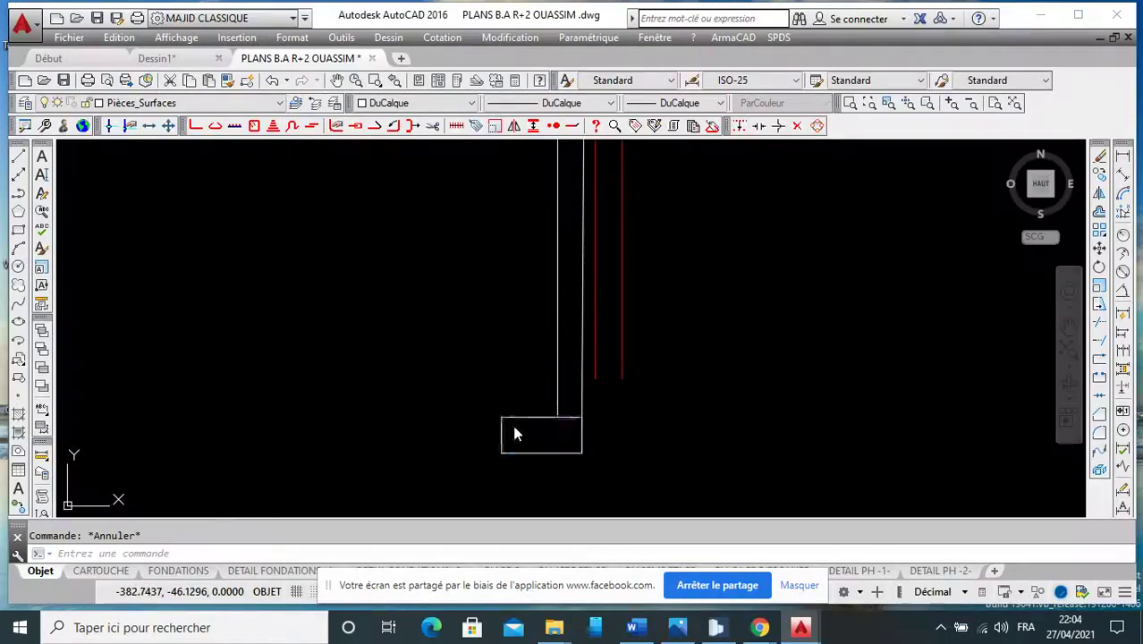
# Copy the footing rectangle to sit just right of the original.
pyautogui.click(508, 435)
pyautogui.click(1100, 173)
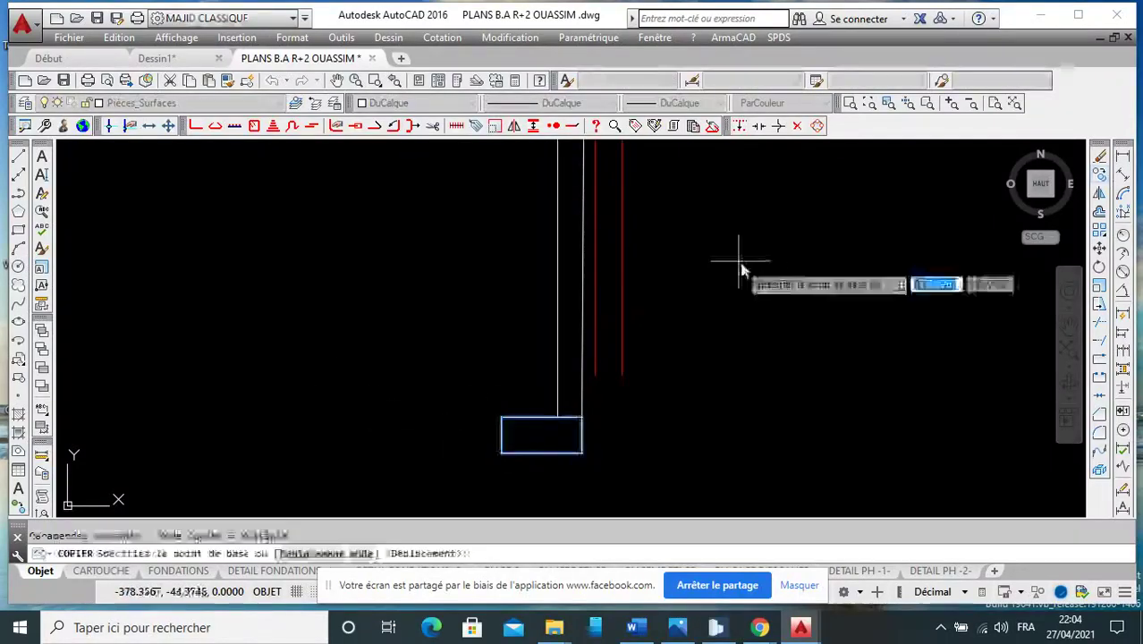
pyautogui.click(503, 418)
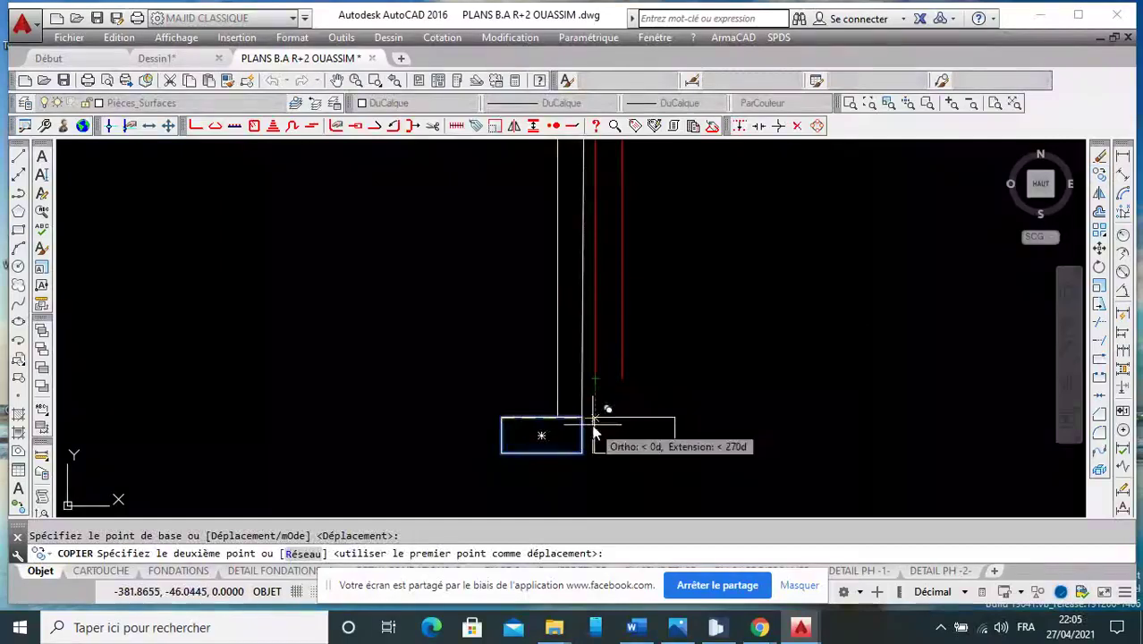
pyautogui.click(598, 413)
pyautogui.press('Escape')
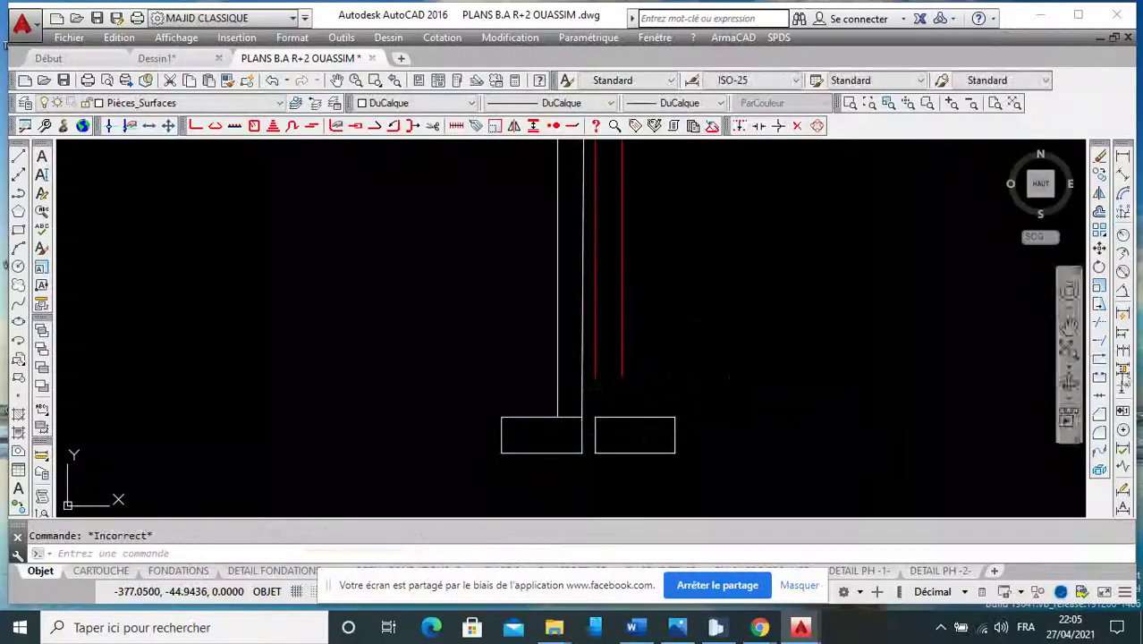
# Extend the red wall line down to meet the new footing.
pyautogui.click(1101, 347)
pyautogui.press('Return')
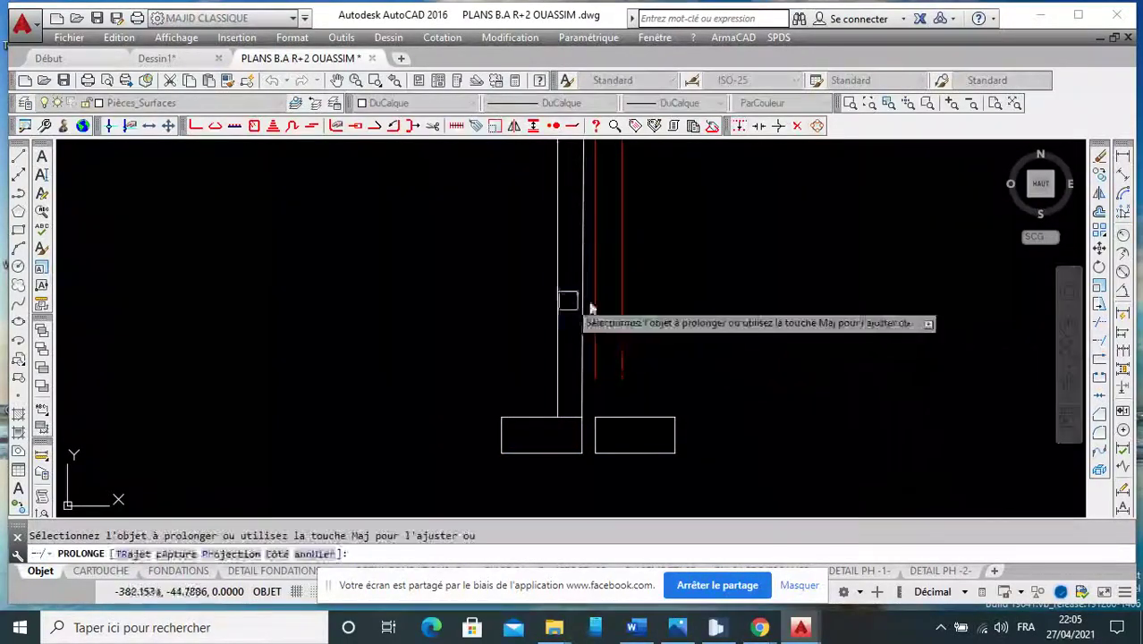
pyautogui.rightClick(686, 327)
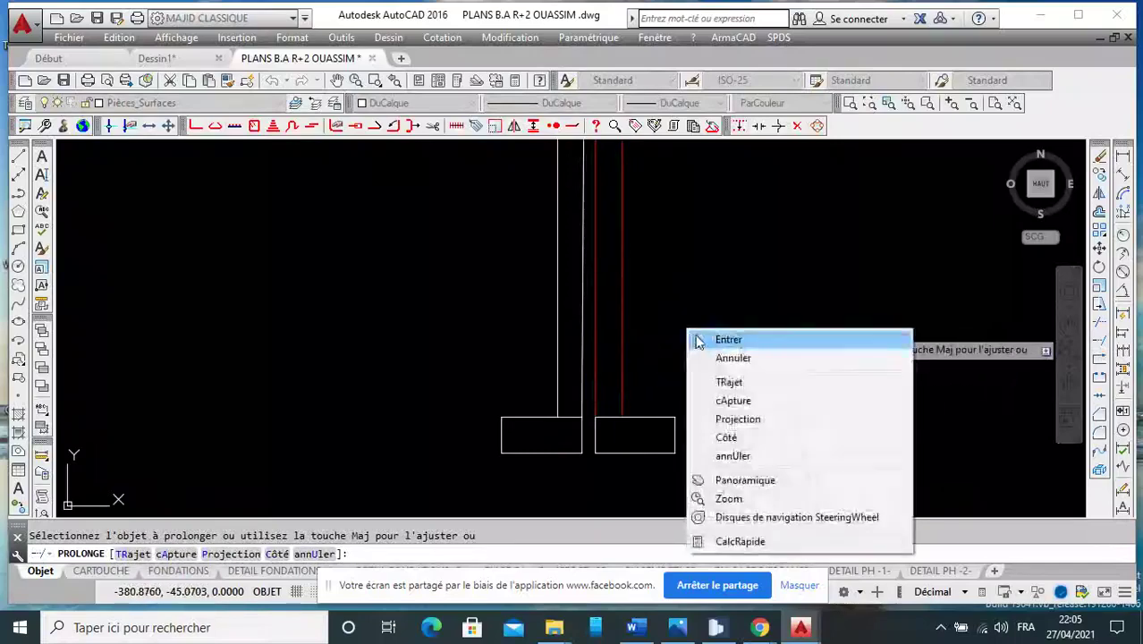
pyautogui.click(727, 335)
pyautogui.scroll(-2, 620, 371)
pyautogui.moveTo(620, 370); pyautogui.dragTo(581, 384, button='middle')
pyautogui.scroll(2, 581, 386)
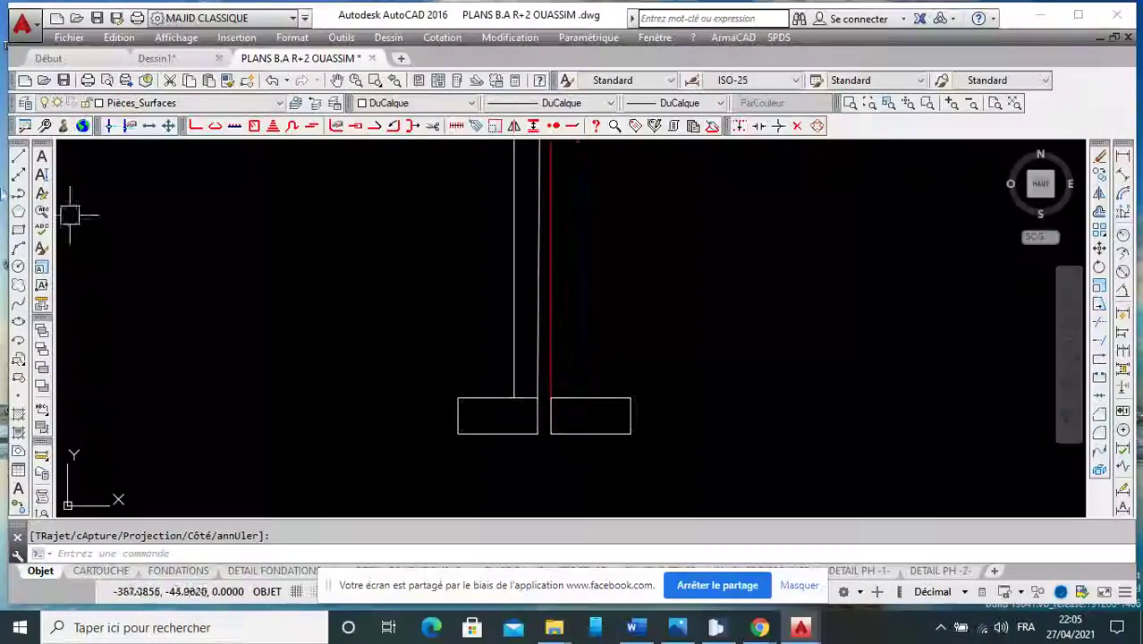
# Copy the right footing and its red wall lines further right.
pyautogui.click(17, 161)
pyautogui.scroll(-2, 786, 301)
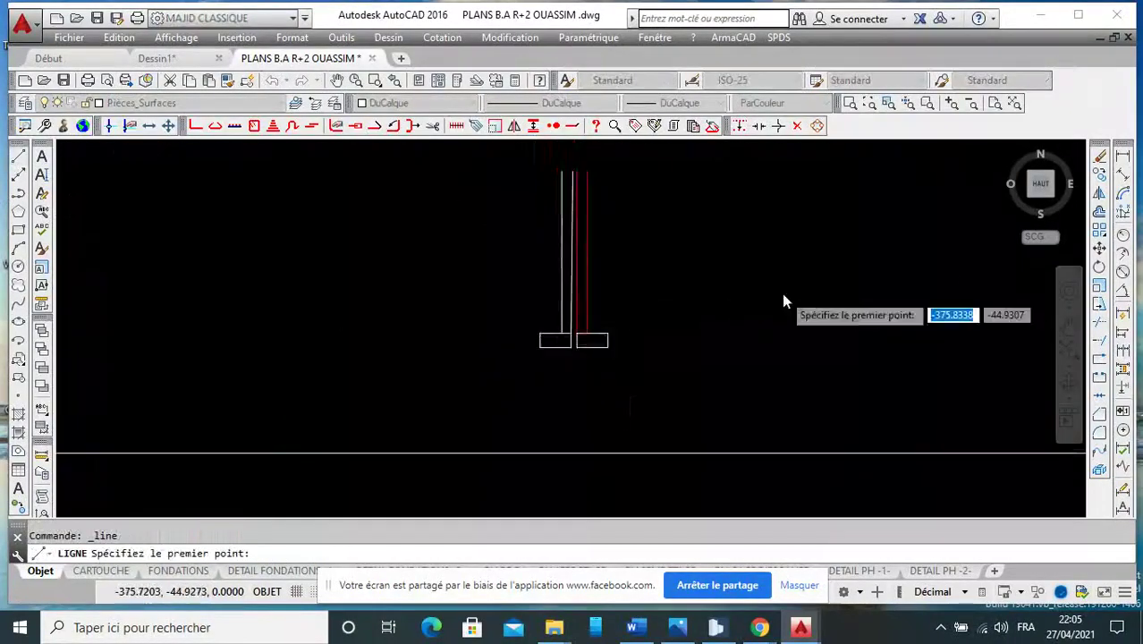
pyautogui.scroll(3, 706, 363)
pyautogui.press('Escape')
pyautogui.click(756, 302)
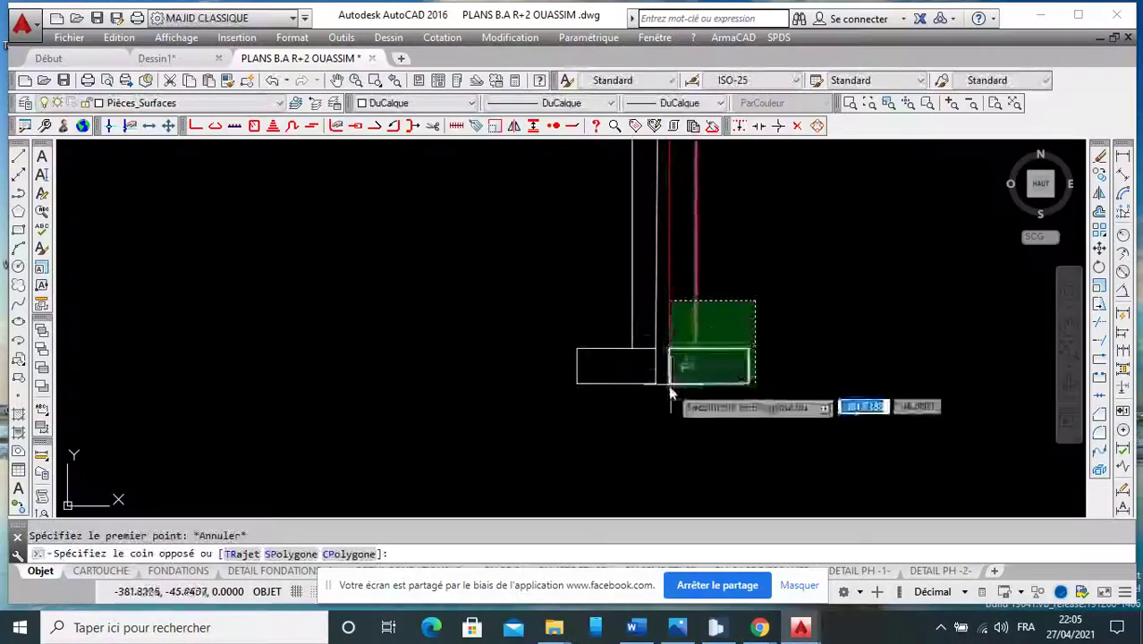
pyautogui.click(668, 385)
pyautogui.click(1123, 175)
pyautogui.click(753, 248)
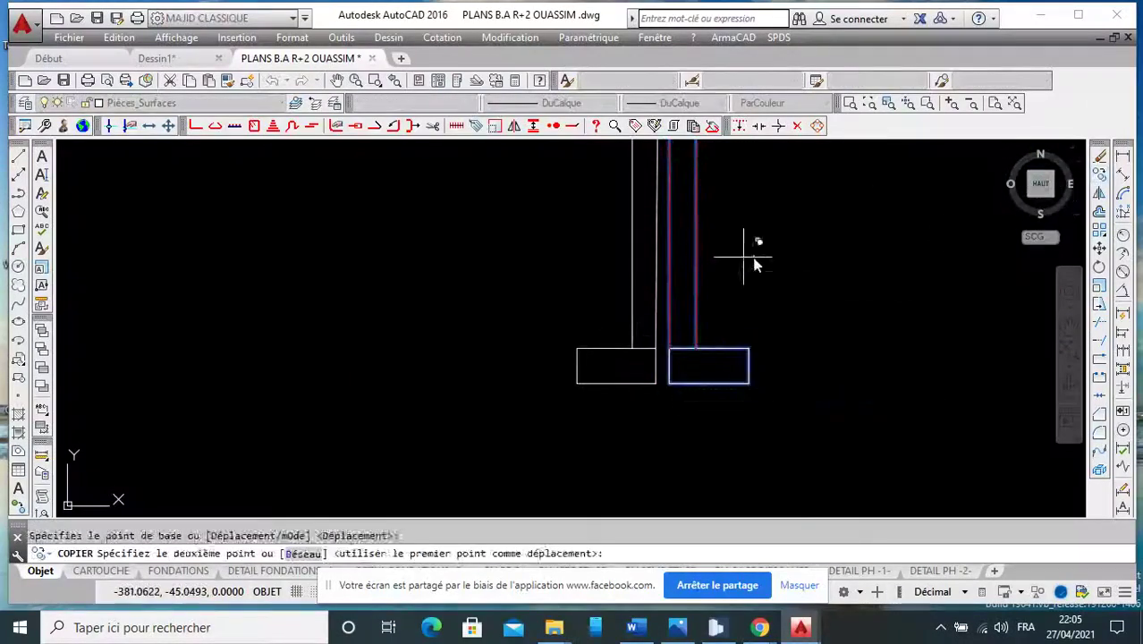
pyautogui.scroll(-3, 715, 260)
pyautogui.scroll(3, 685, 263)
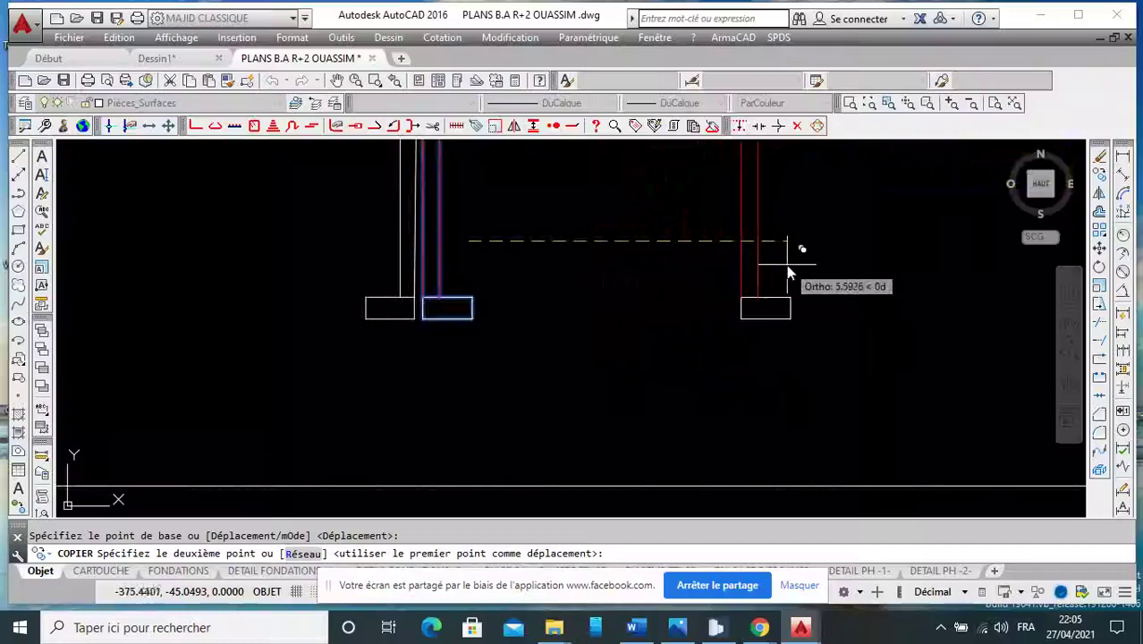
pyautogui.scroll(-2, 805, 255)
pyautogui.press('Escape')
# Mirror the copied footing and lines, keeping the originals.
pyautogui.click(841, 218)
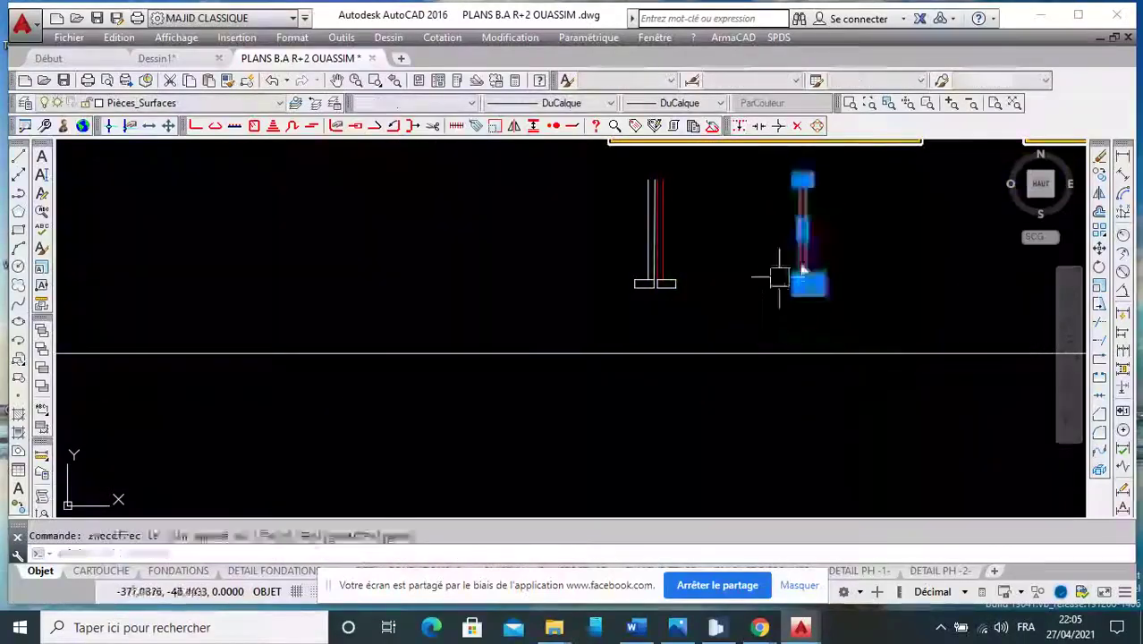
pyautogui.click(1102, 199)
pyautogui.scroll(2, 783, 234)
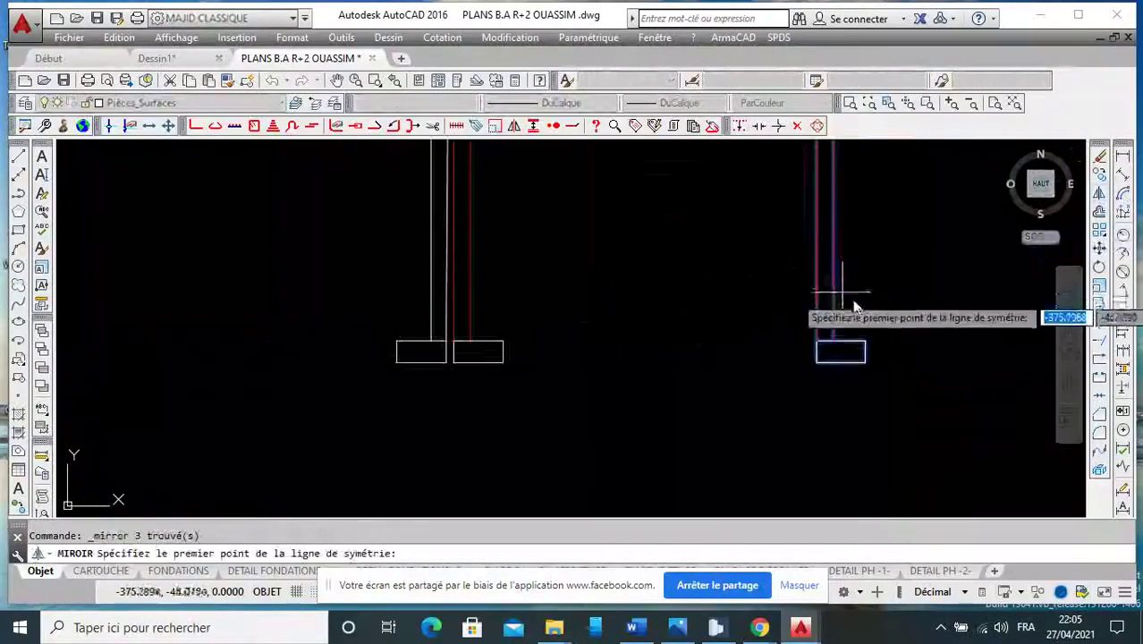
pyautogui.click(857, 304)
pyautogui.click(878, 202)
pyautogui.rightClick(898, 207)
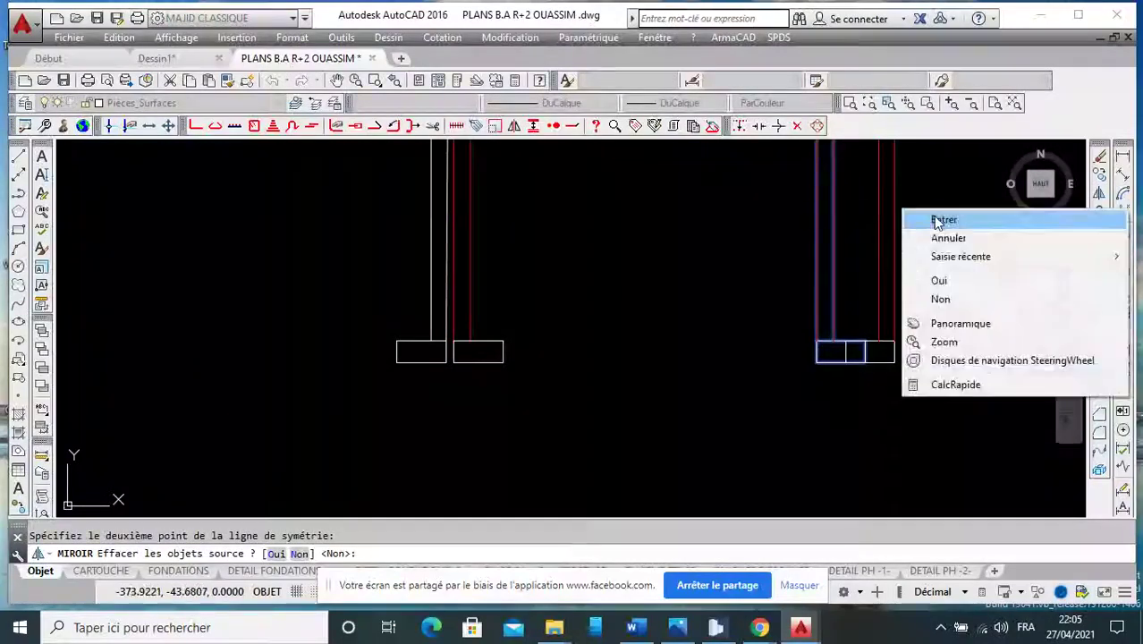
pyautogui.click(914, 220)
# Erase the leftover lines and extra footing rectangles.
pyautogui.click(848, 226)
pyautogui.click(799, 354)
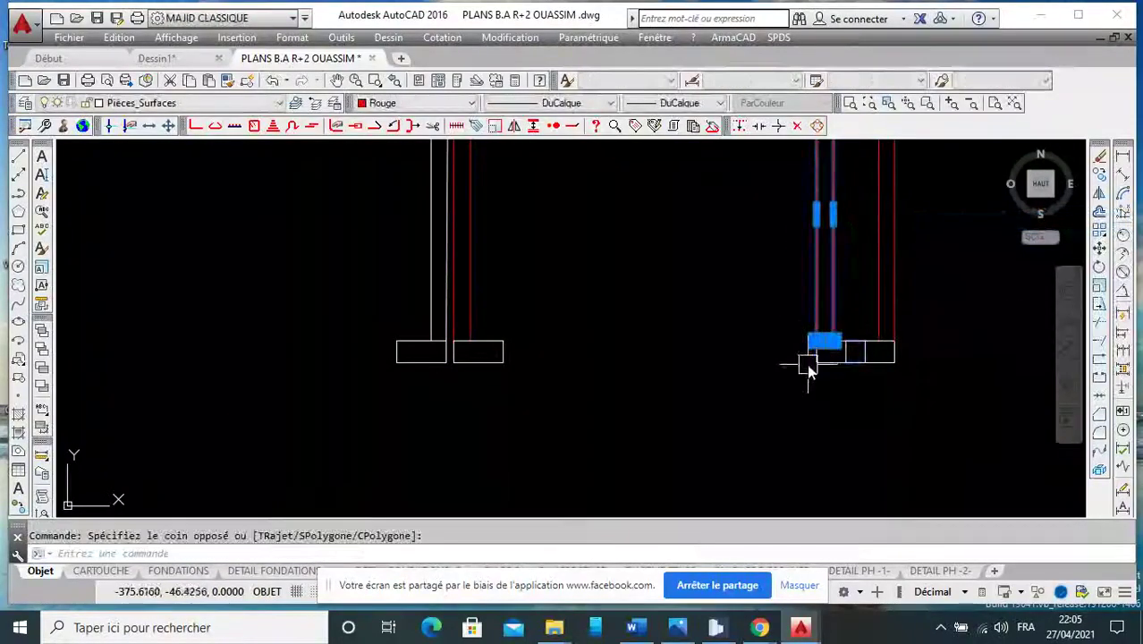
pyautogui.click(808, 369)
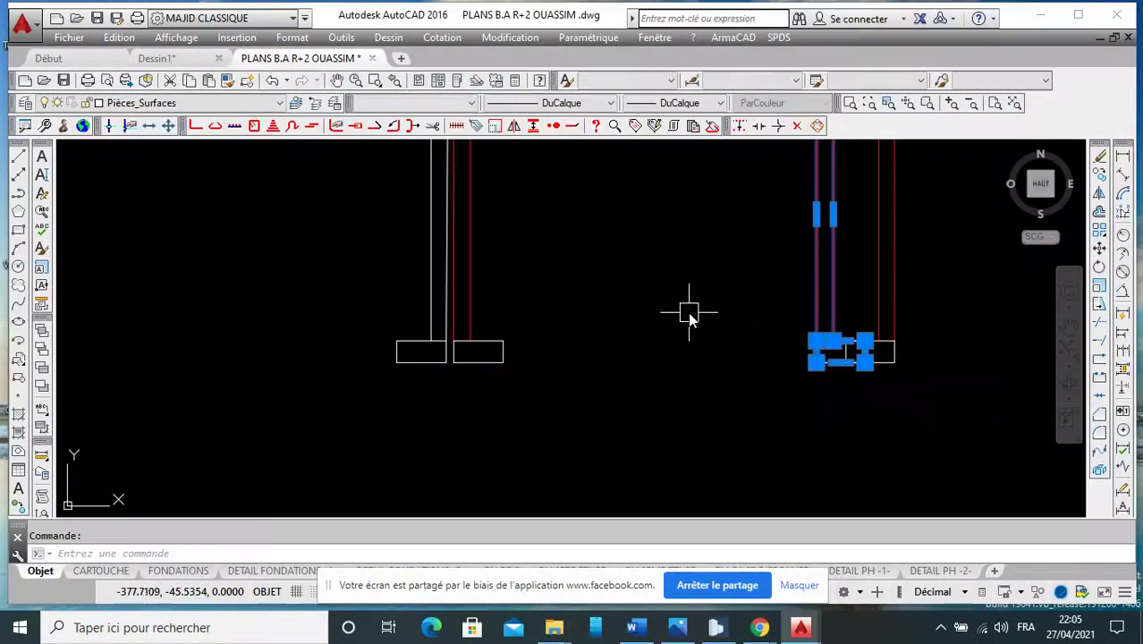
pyautogui.press('Delete')
pyautogui.click(16, 158)
# Draw a horizontal beam line between the two red wall lines.
pyautogui.moveTo(826, 316); pyautogui.dragTo(795, 273, button='middle')
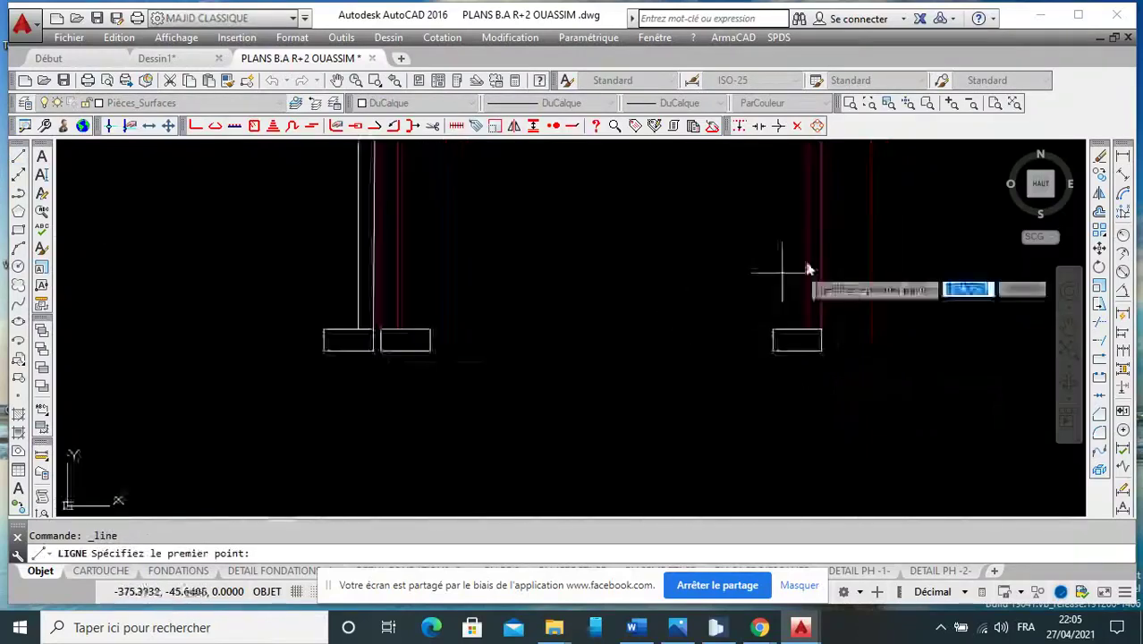
pyautogui.click(819, 258)
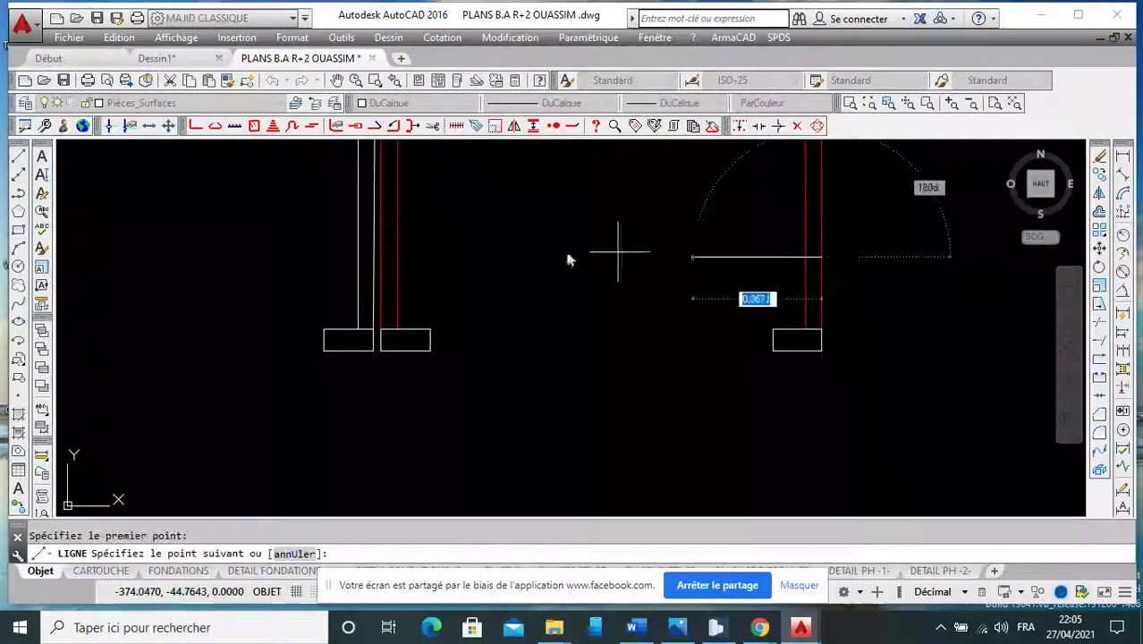
pyautogui.click(389, 271)
pyautogui.rightClick(394, 266)
pyautogui.click(427, 274)
# Copy the beam line just below to form the second parallel line.
pyautogui.click(503, 257)
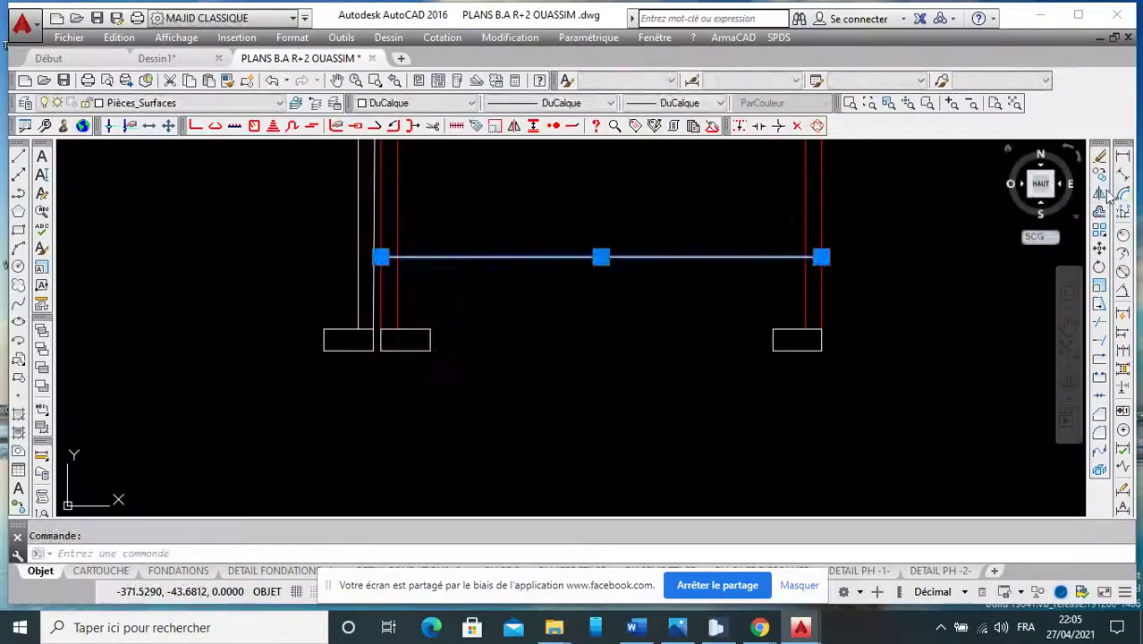
pyautogui.click(1101, 175)
pyautogui.click(665, 257)
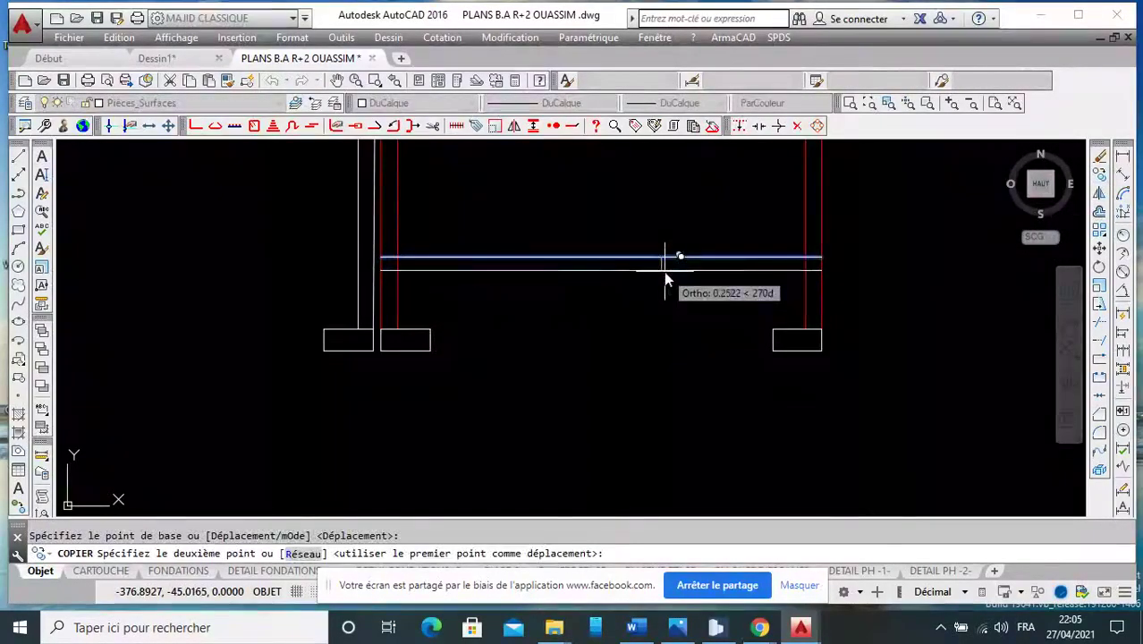
pyautogui.click(664, 272)
pyautogui.rightClick(664, 264)
pyautogui.click(704, 273)
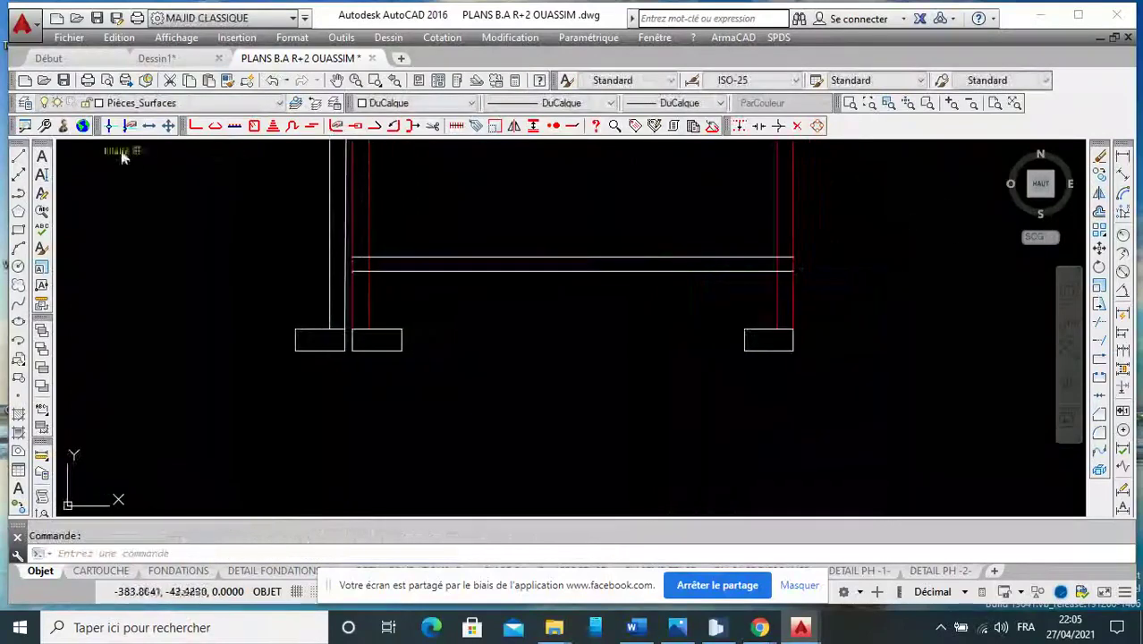
# Draw an L-shaped ground line down and right beside the right footing.
pyautogui.click(18, 157)
pyautogui.scroll(2, 832, 259)
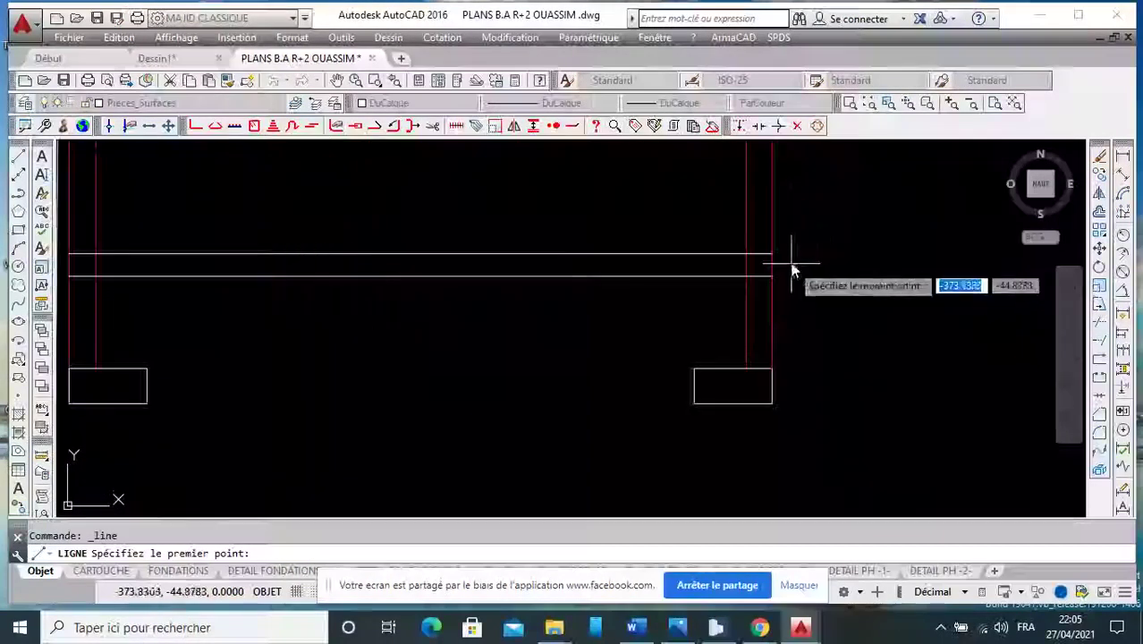
pyautogui.click(797, 255)
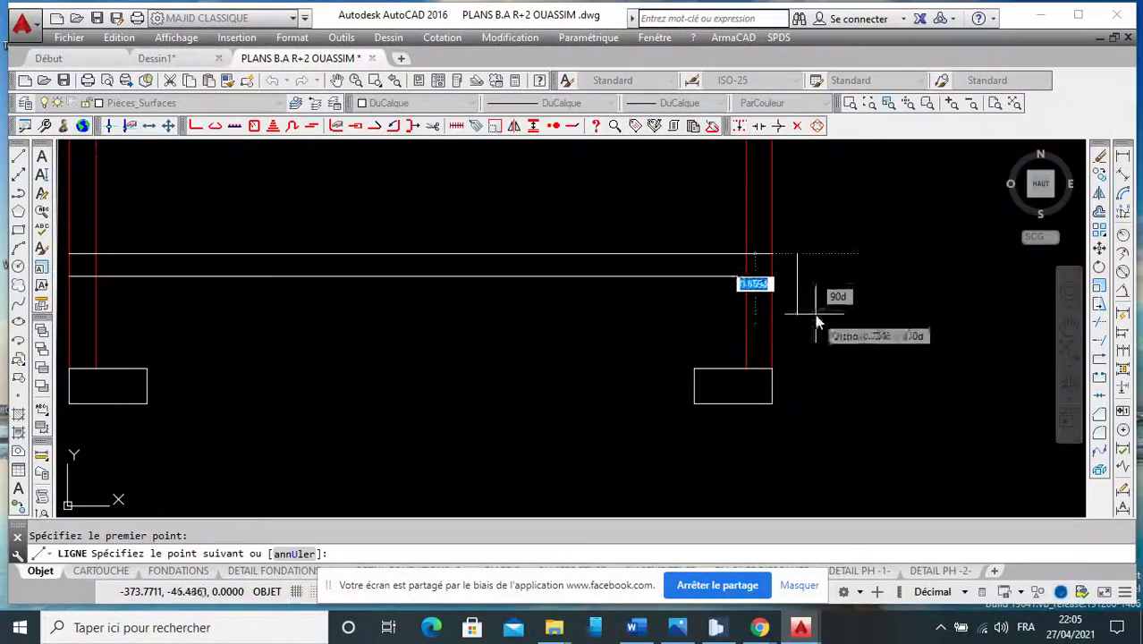
pyautogui.click(805, 407)
pyautogui.scroll(-4, 903, 395)
pyautogui.click(905, 391)
pyautogui.rightClick(920, 384)
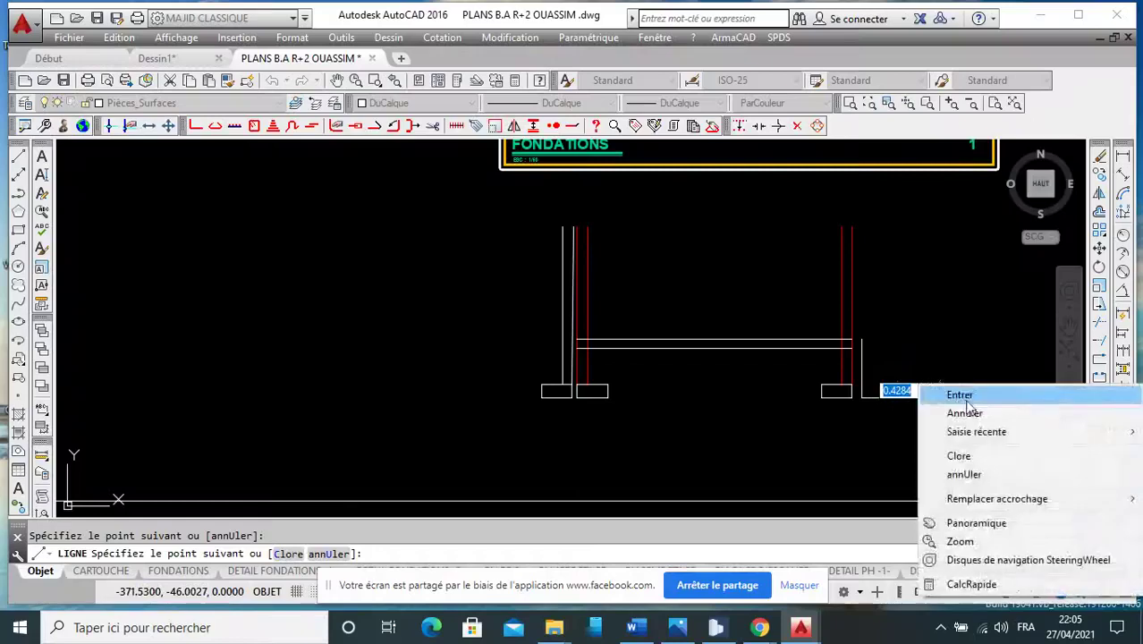
pyautogui.click(962, 397)
pyautogui.scroll(4, 886, 394)
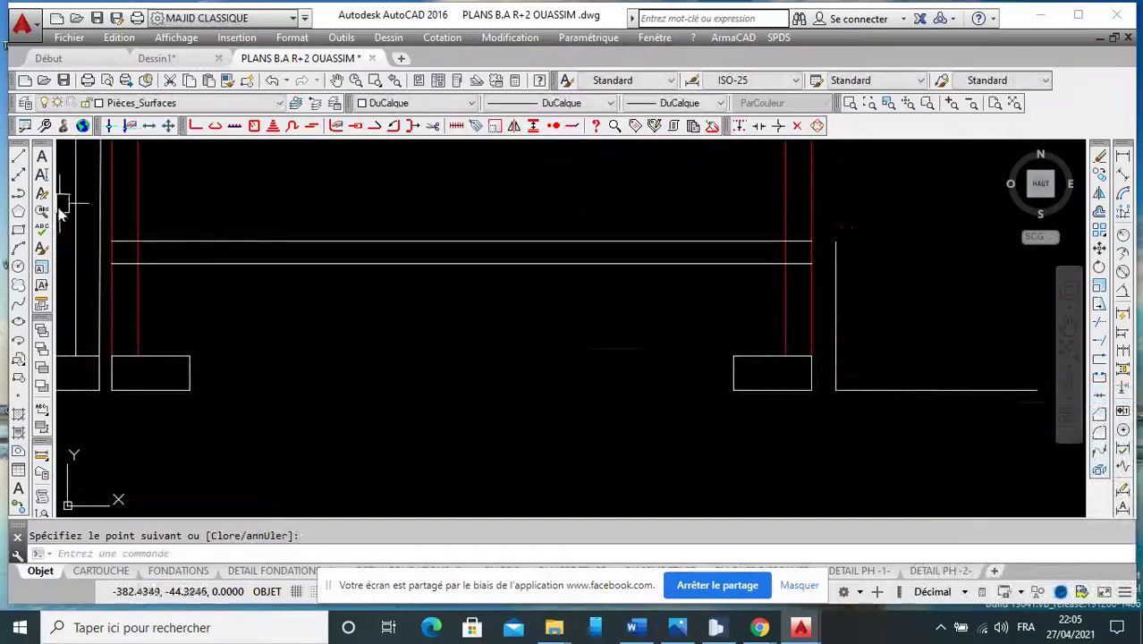
# Add a 'BON SOL' multiline text label by the ground line.
pyautogui.write('mt')
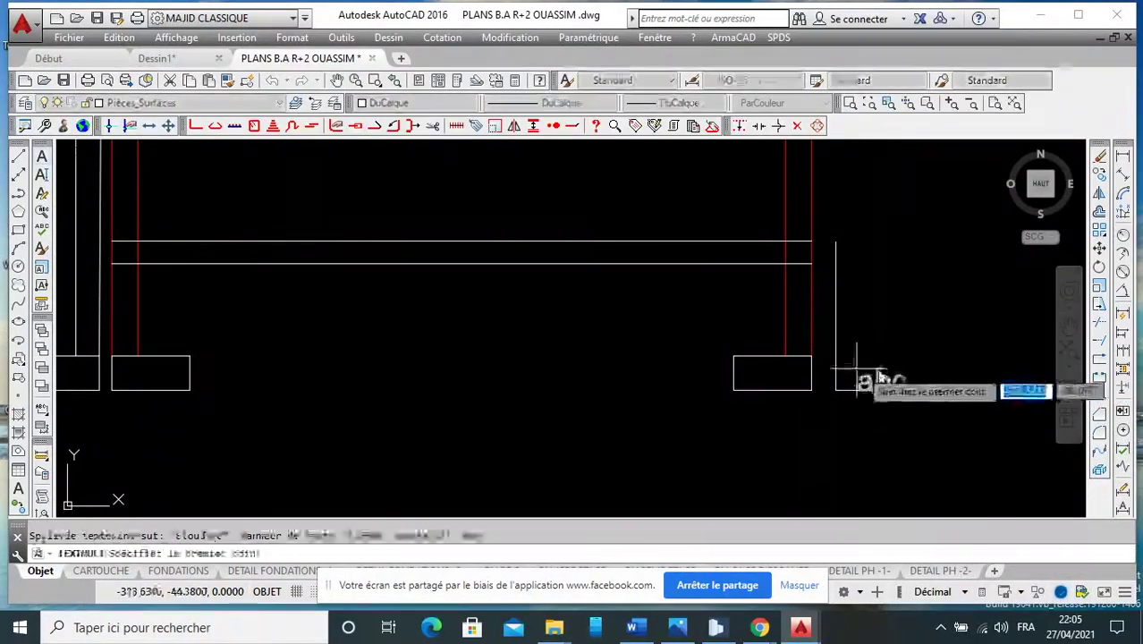
pyautogui.press('Return')
pyautogui.click(863, 353)
pyautogui.click(898, 386)
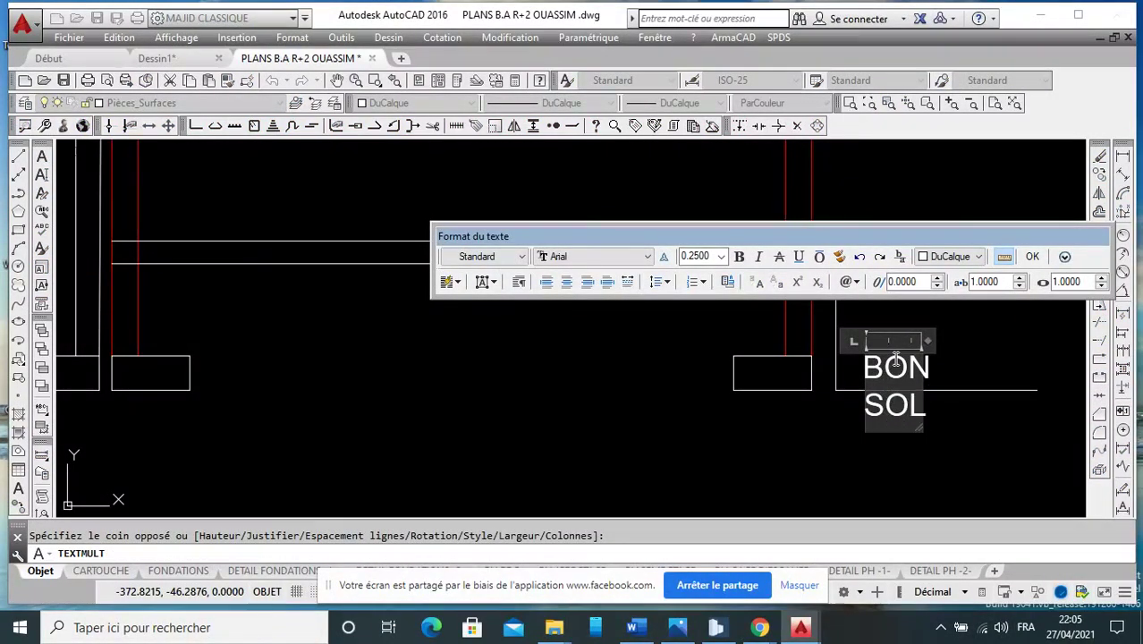
pyautogui.click(898, 447)
pyautogui.moveTo(847, 363); pyautogui.dragTo(816, 380, button='middle')
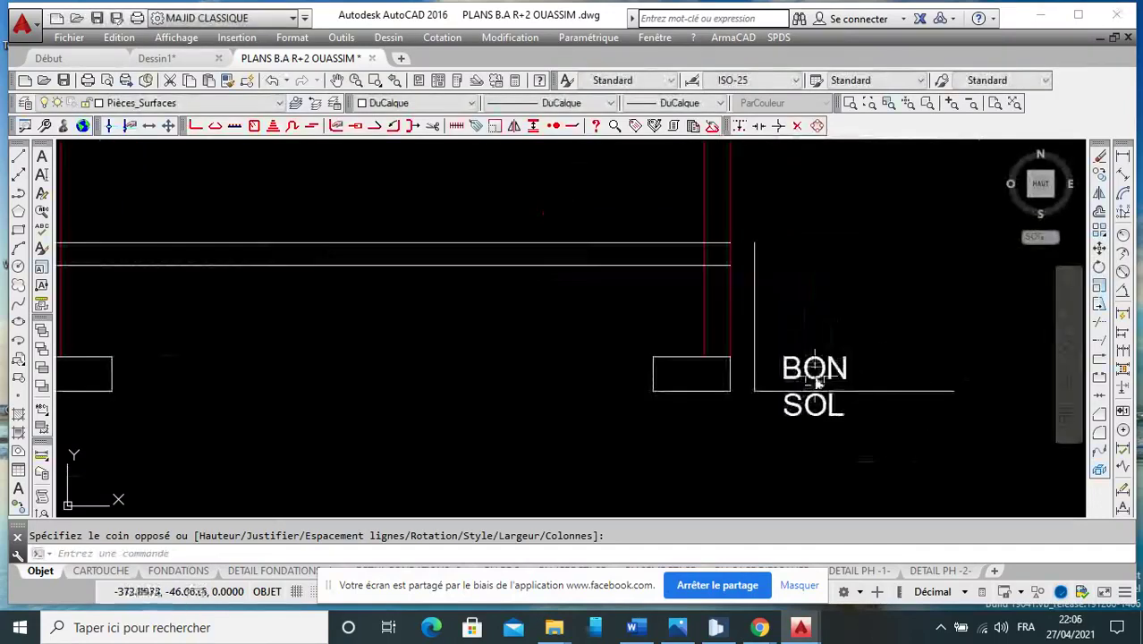
pyautogui.press('Escape')
# Delete the vertical ground line.
pyautogui.click(760, 266)
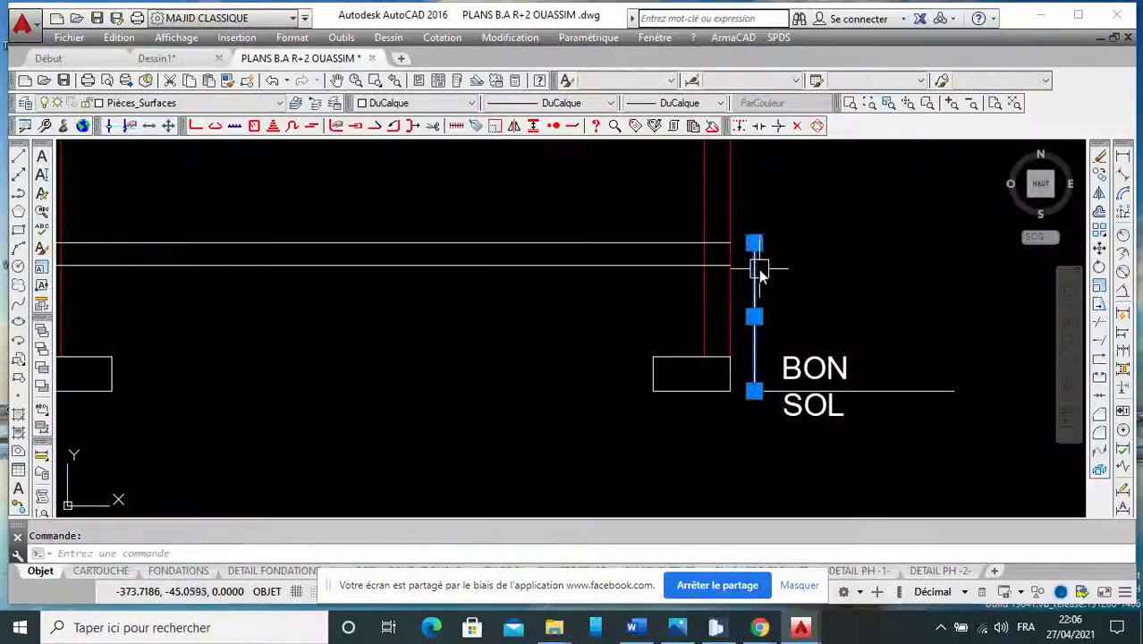
pyautogui.press('Delete')
pyautogui.scroll(-4, 702, 328)
pyautogui.scroll(2, 705, 378)
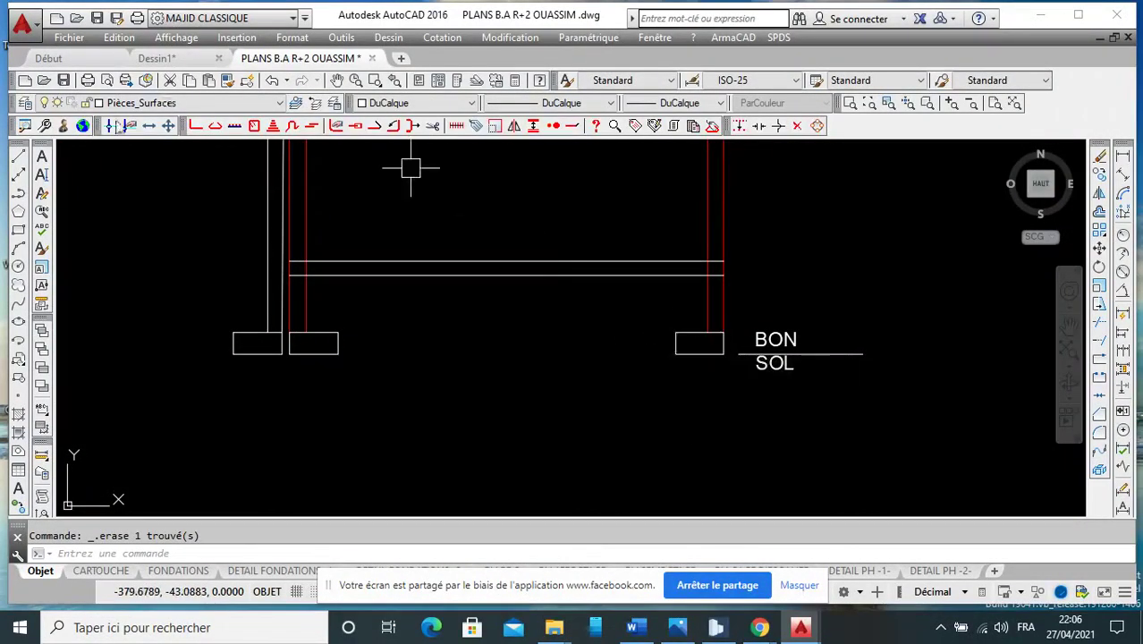
# Draw two horizontal lines across from the right footing to the left footing.
pyautogui.click(20, 157)
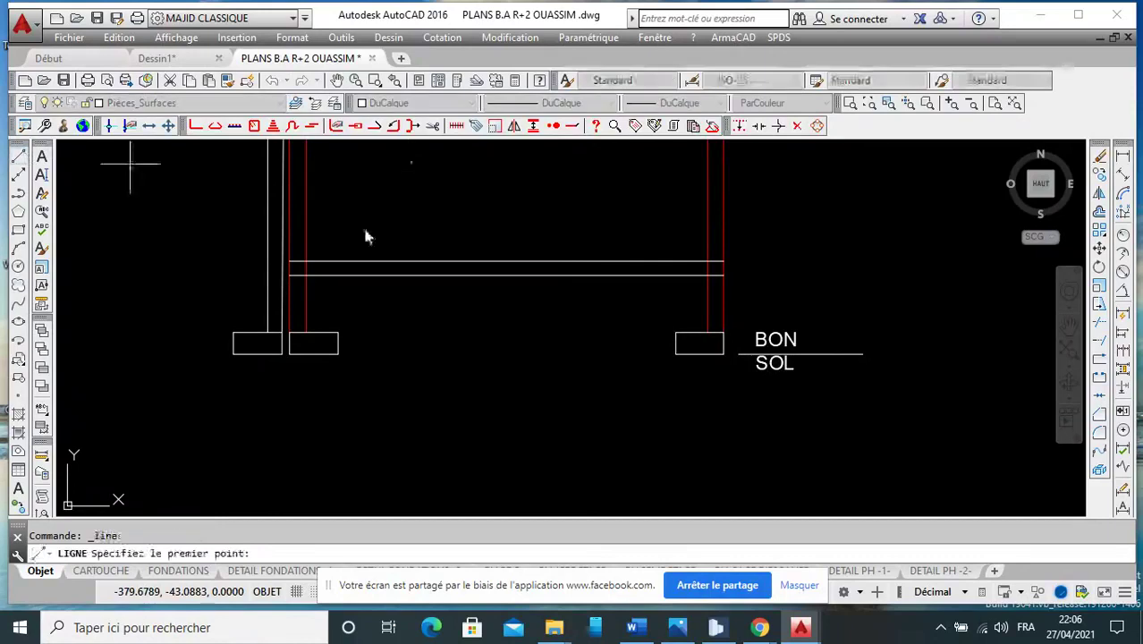
pyautogui.click(675, 335)
pyautogui.click(345, 341)
pyautogui.rightClick(345, 341)
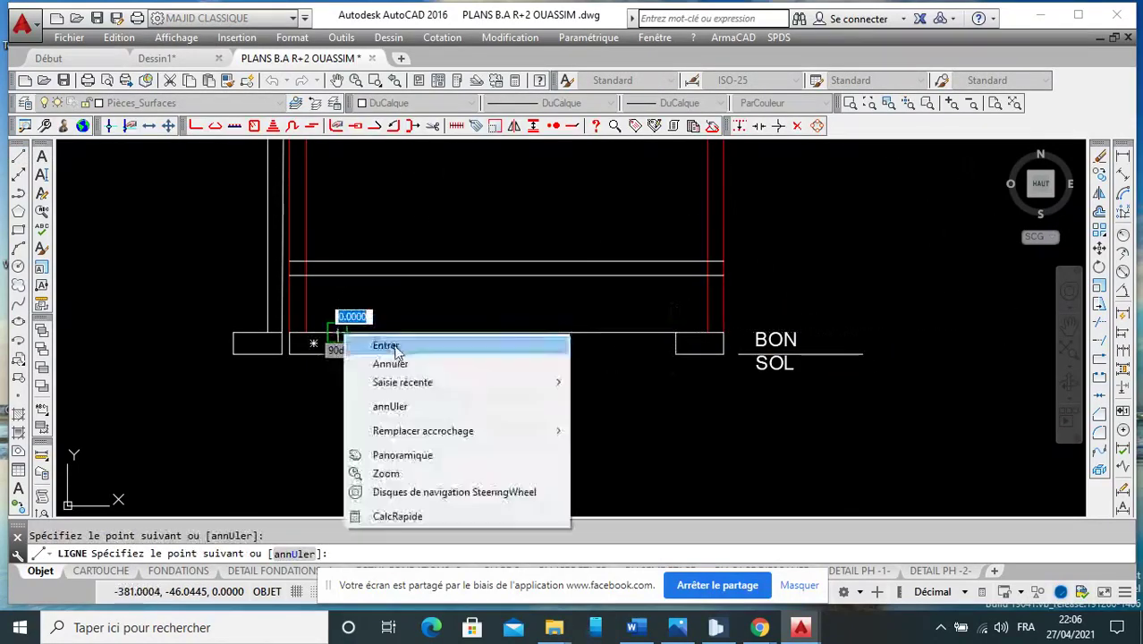
pyautogui.click(388, 345)
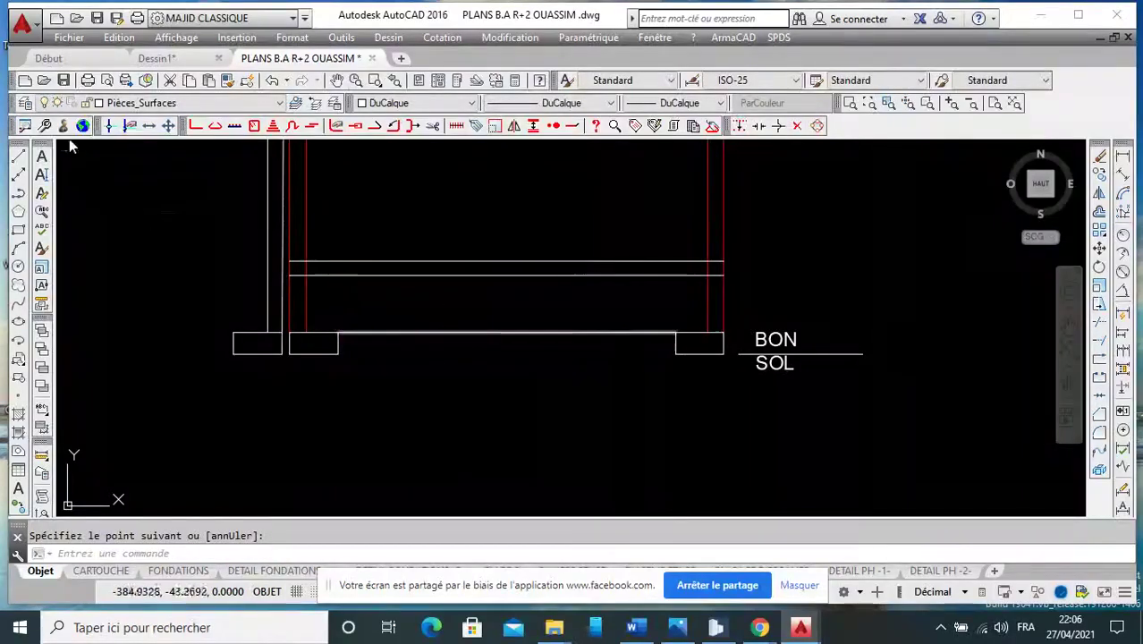
pyautogui.click(20, 156)
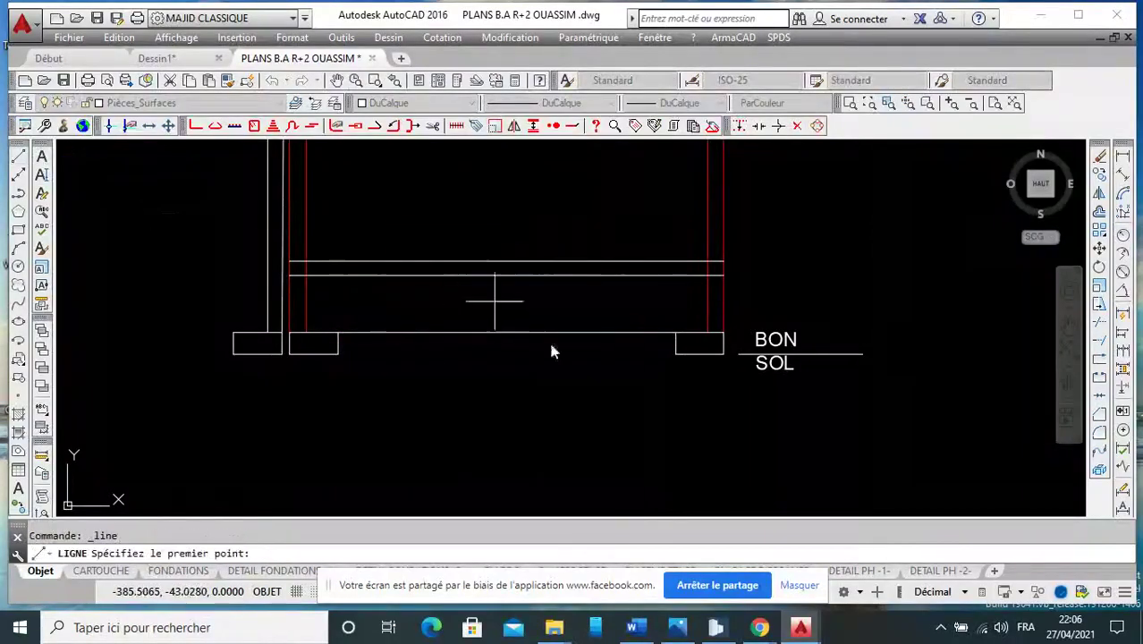
pyautogui.click(673, 354)
pyautogui.rightClick(345, 354)
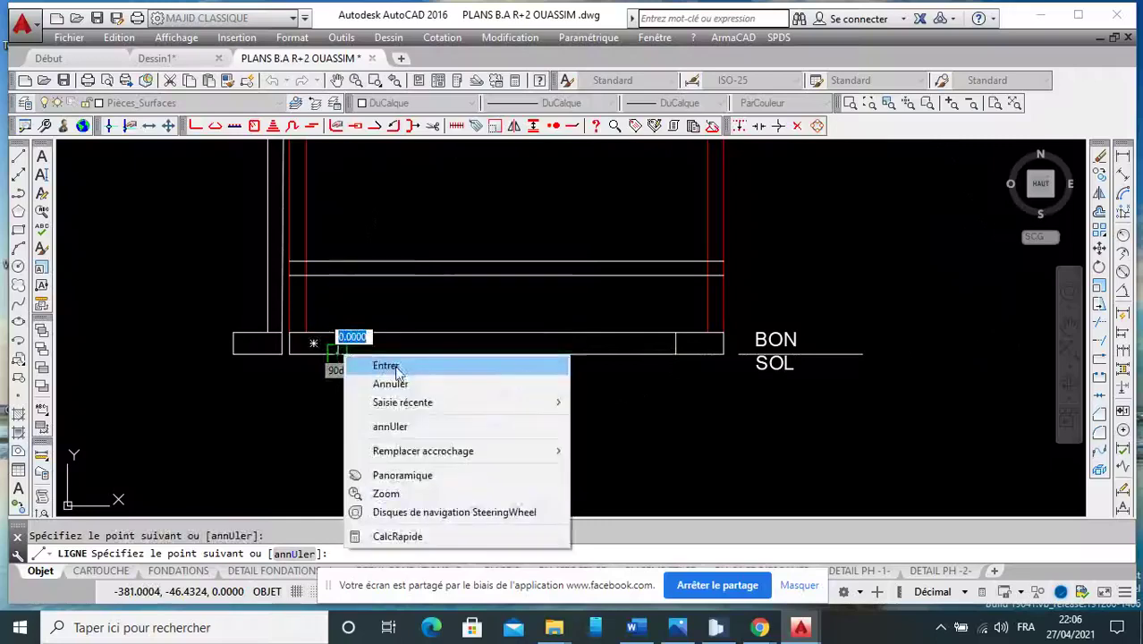
pyautogui.click(397, 366)
# Move the upper line between the footings up to form the slab line.
pyautogui.click(396, 334)
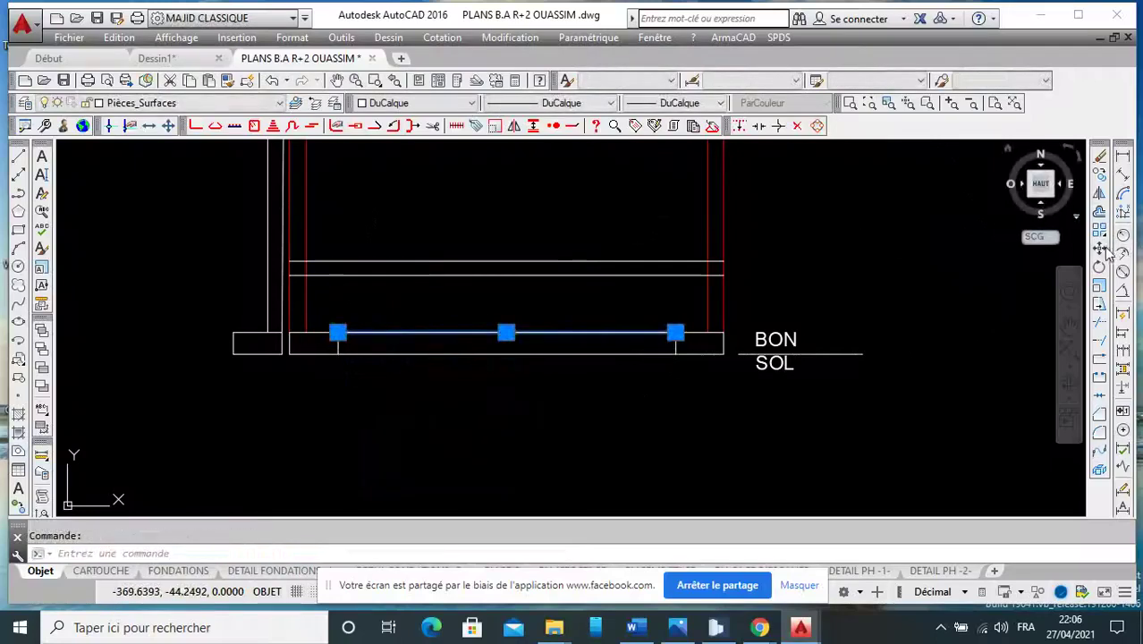
pyautogui.click(1100, 250)
pyautogui.scroll(2, 586, 315)
pyautogui.click(585, 313)
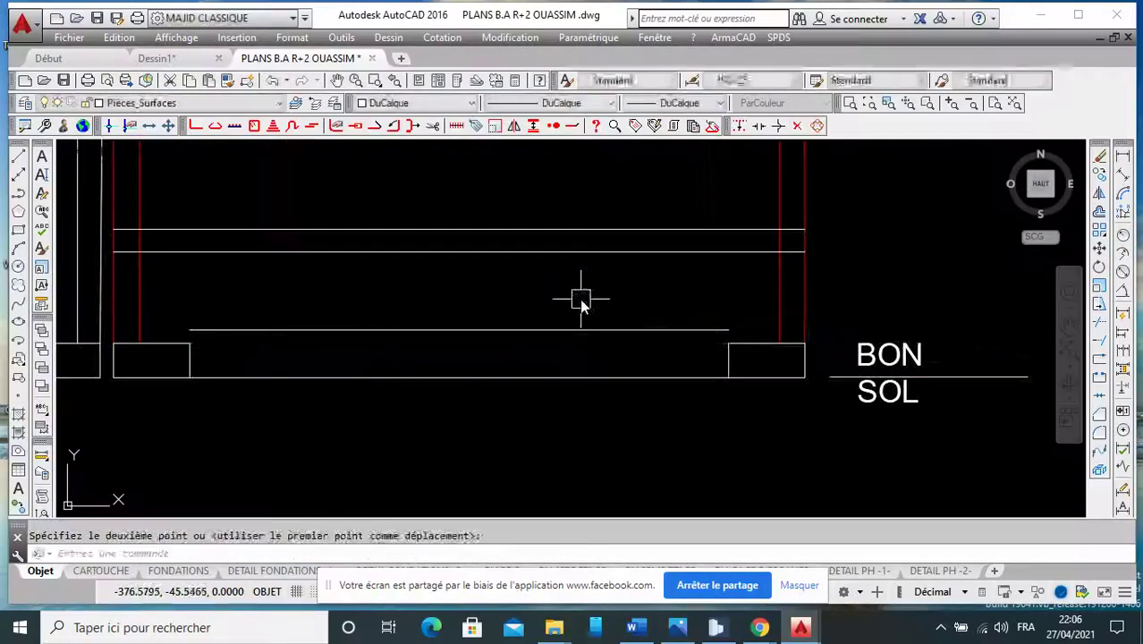
pyautogui.scroll(-2, 604, 333)
pyautogui.scroll(2, 684, 349)
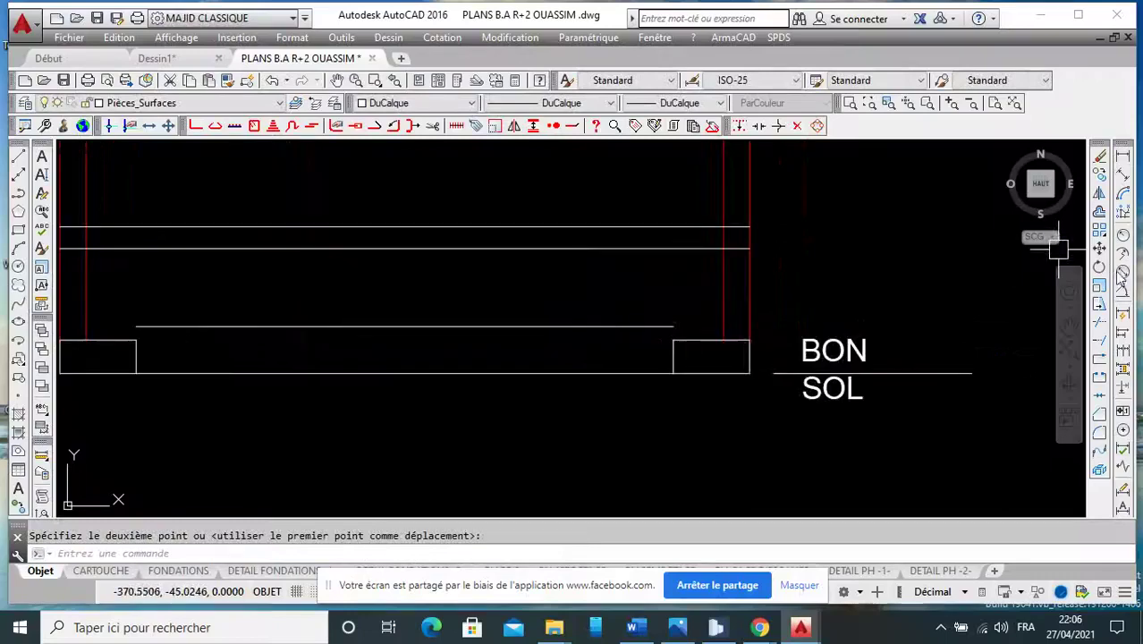
# Extend the raised slab line to the red walls.
pyautogui.click(1102, 341)
pyautogui.press('Return')
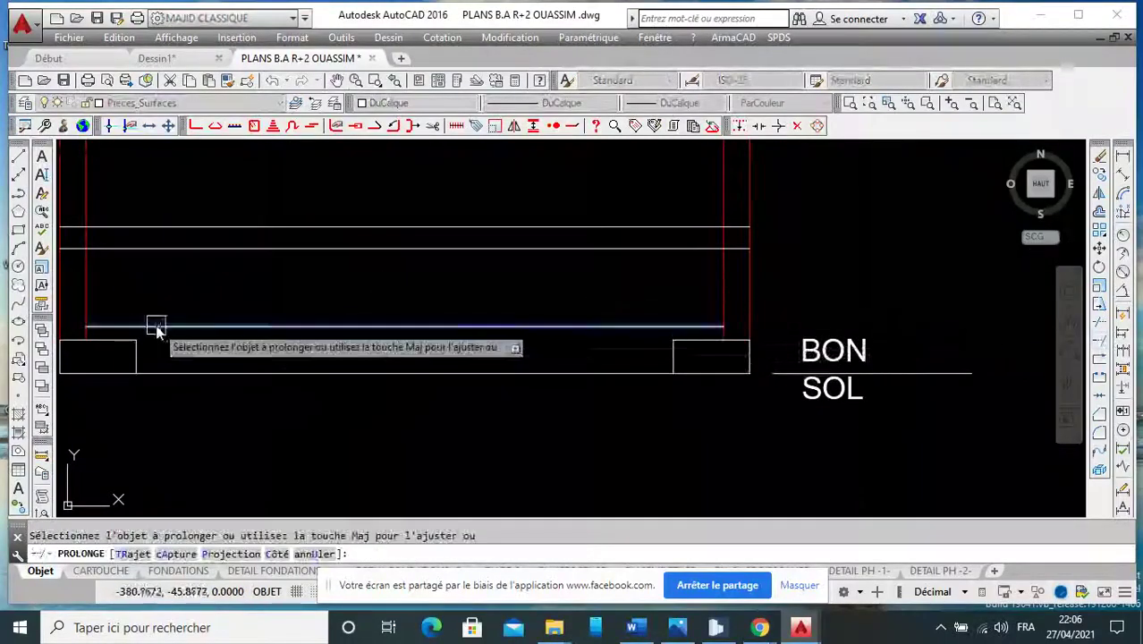
pyautogui.rightClick(232, 309)
pyautogui.click(402, 320)
pyautogui.scroll(-3, 528, 340)
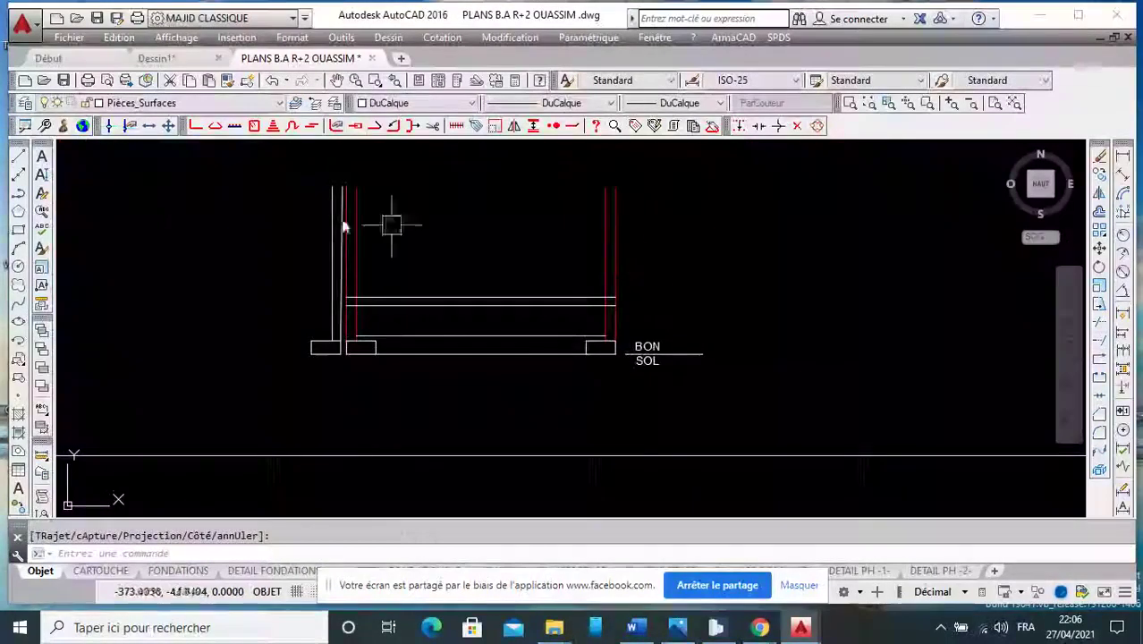
# Draw a short angled break-mark line beside the right red wall.
pyautogui.click(18, 158)
pyautogui.scroll(3, 630, 260)
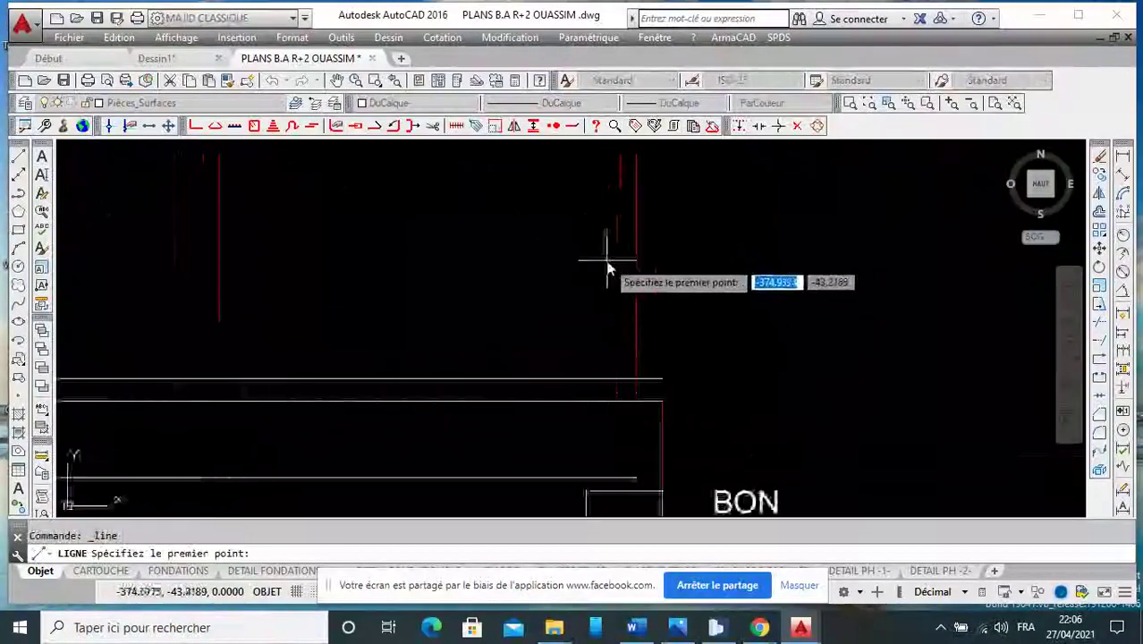
pyautogui.click(651, 262)
pyautogui.scroll(4, 637, 336)
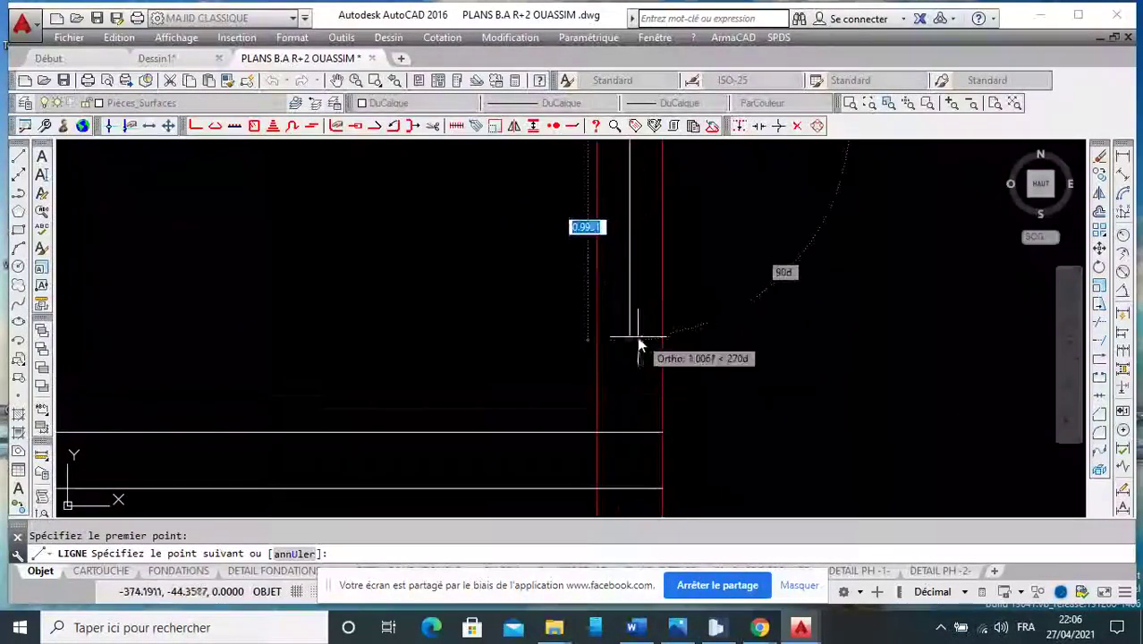
pyautogui.press('F8')
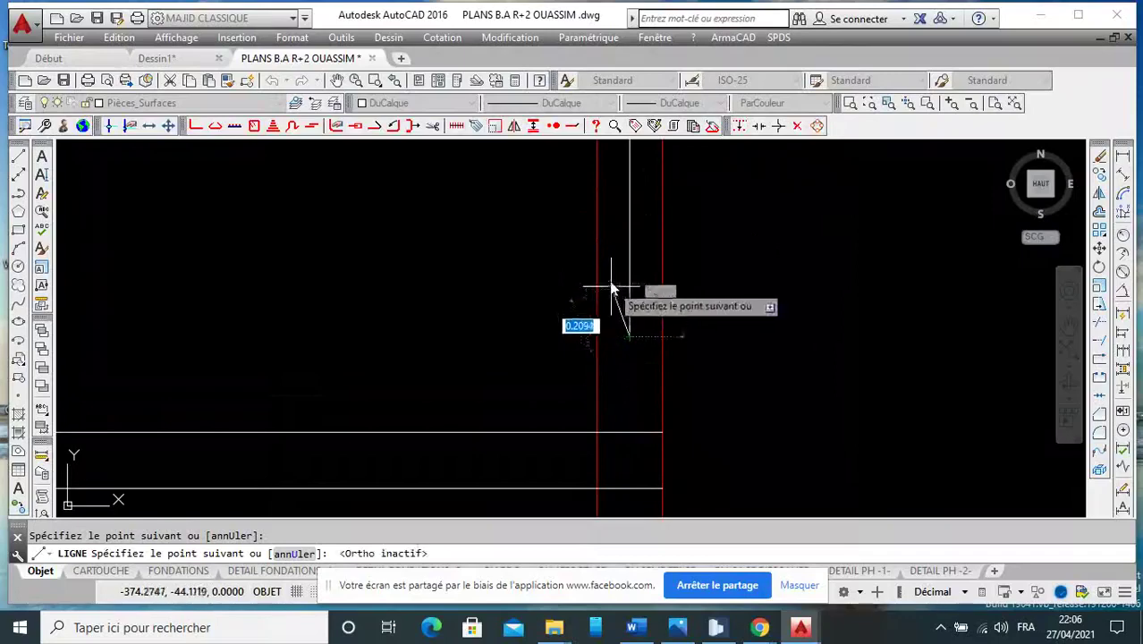
pyautogui.scroll(2, 608, 282)
pyautogui.rightClick(609, 281)
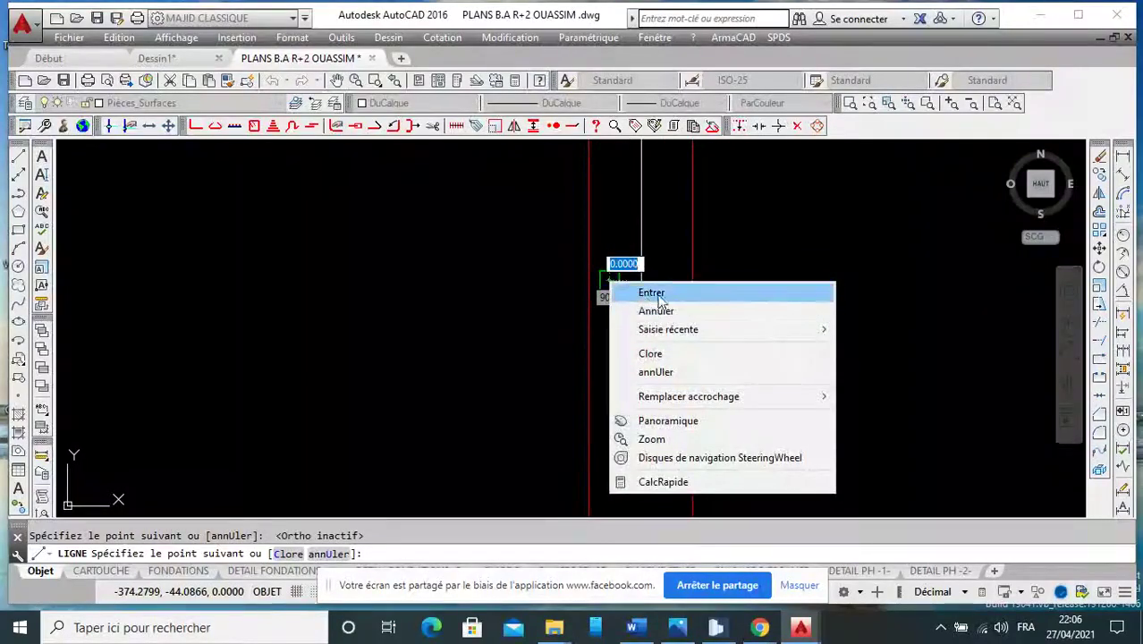
pyautogui.click(651, 292)
pyautogui.scroll(-2, 650, 320)
pyautogui.scroll(-2, 642, 352)
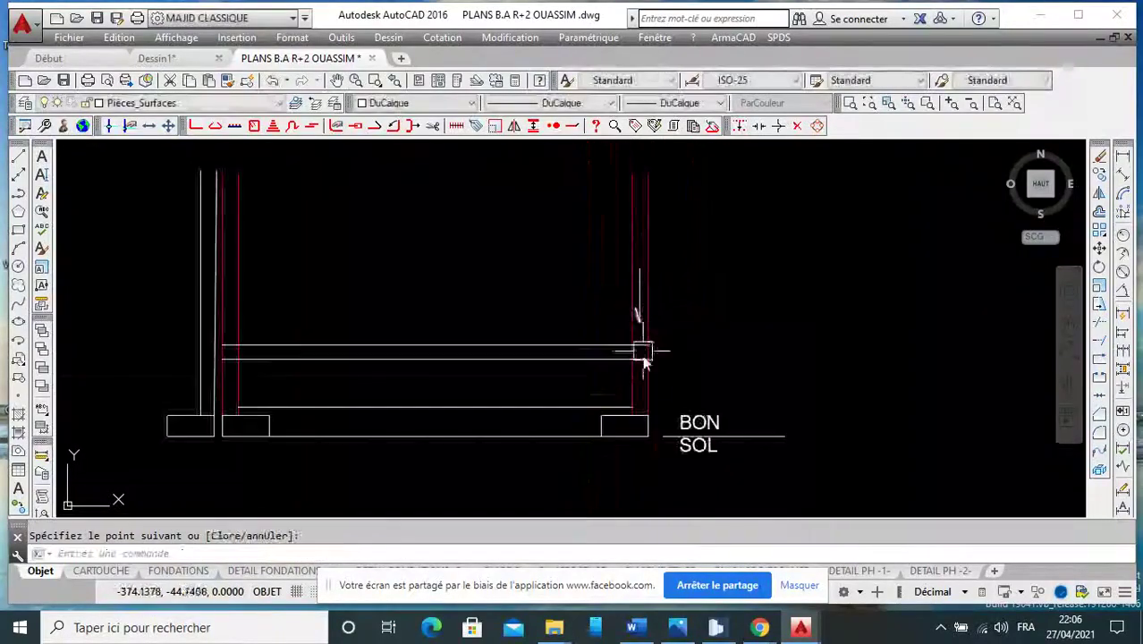
pyautogui.click(633, 408)
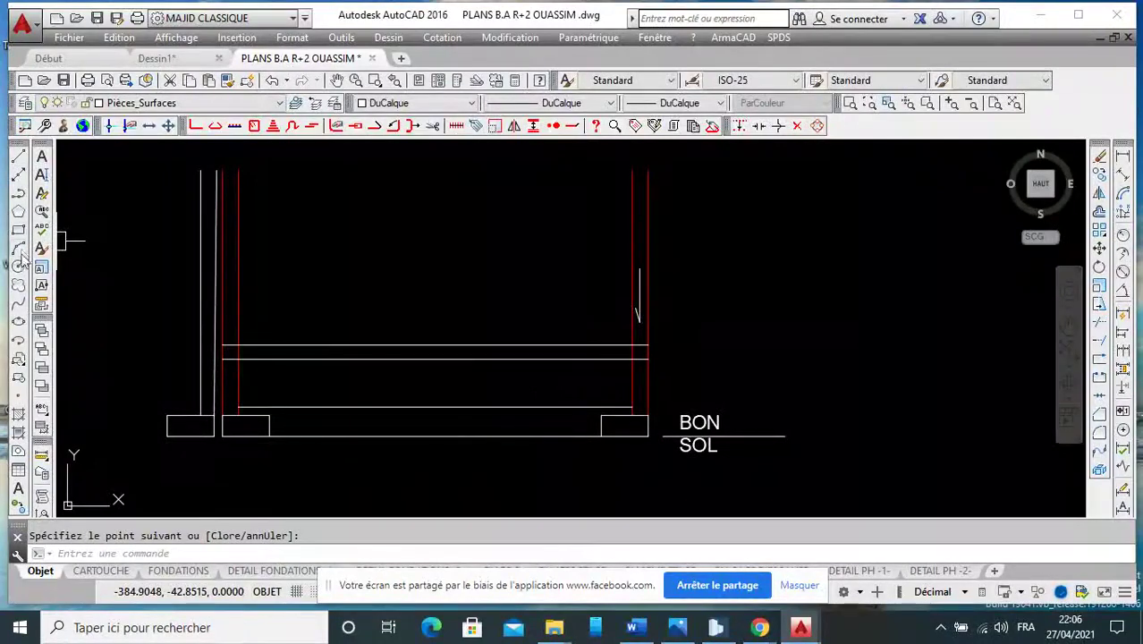
pyautogui.click(20, 253)
# Draw a three-point arc above the right footing's inner corner.
pyautogui.click(609, 400)
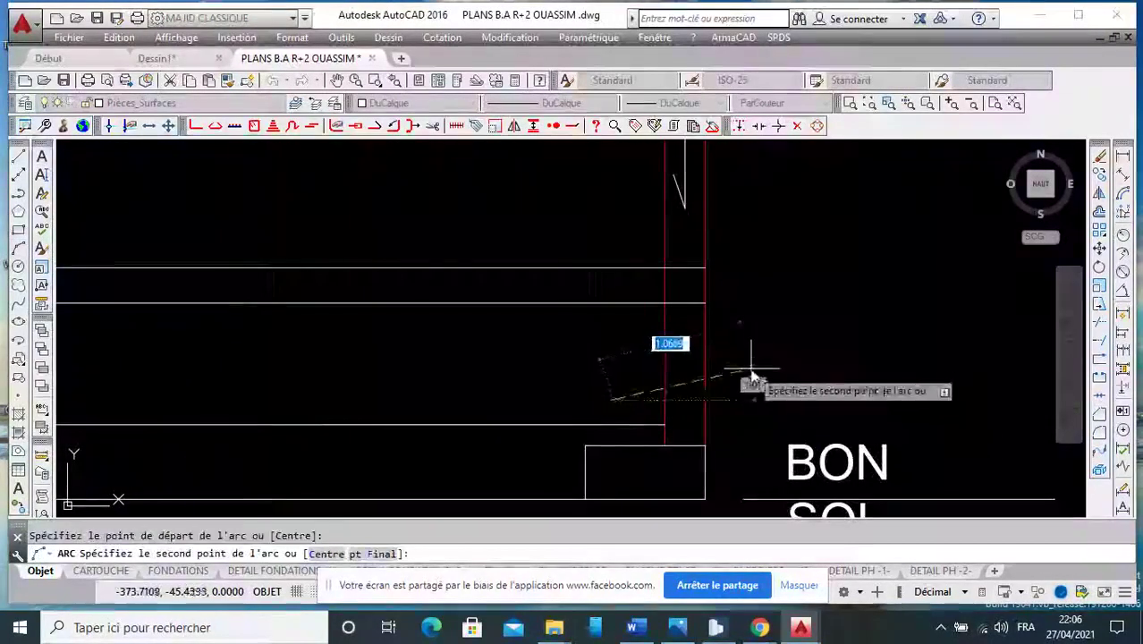
pyautogui.click(738, 356)
pyautogui.click(768, 374)
pyautogui.rightClick(774, 387)
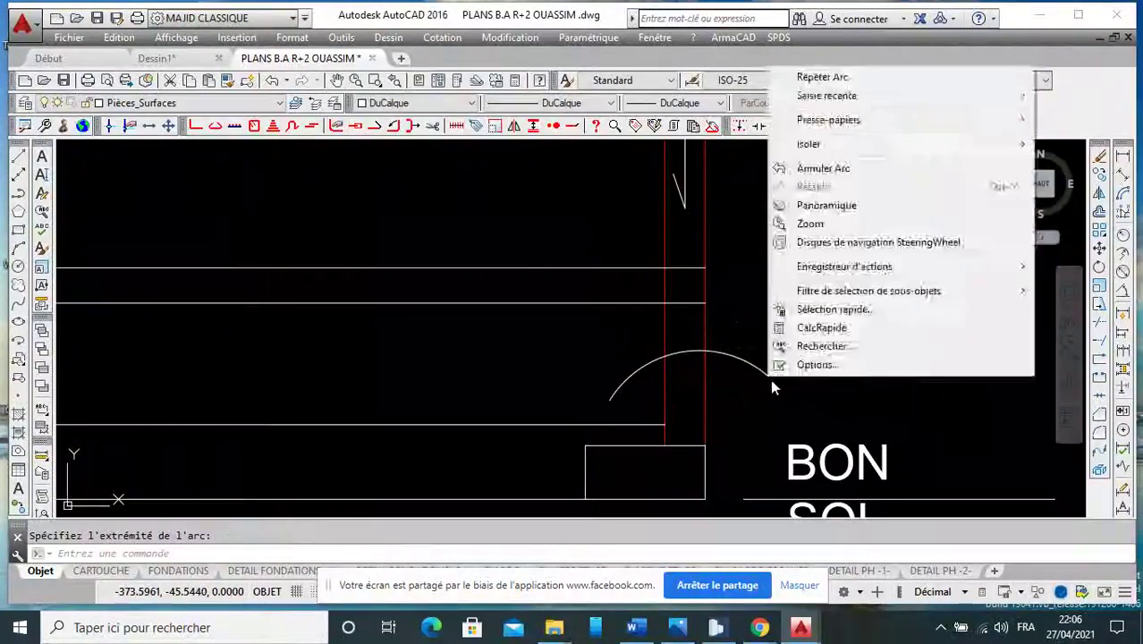
pyautogui.click(754, 404)
# Zoom in on the right wall and select the short line near the footing.
pyautogui.scroll(-4, 752, 394)
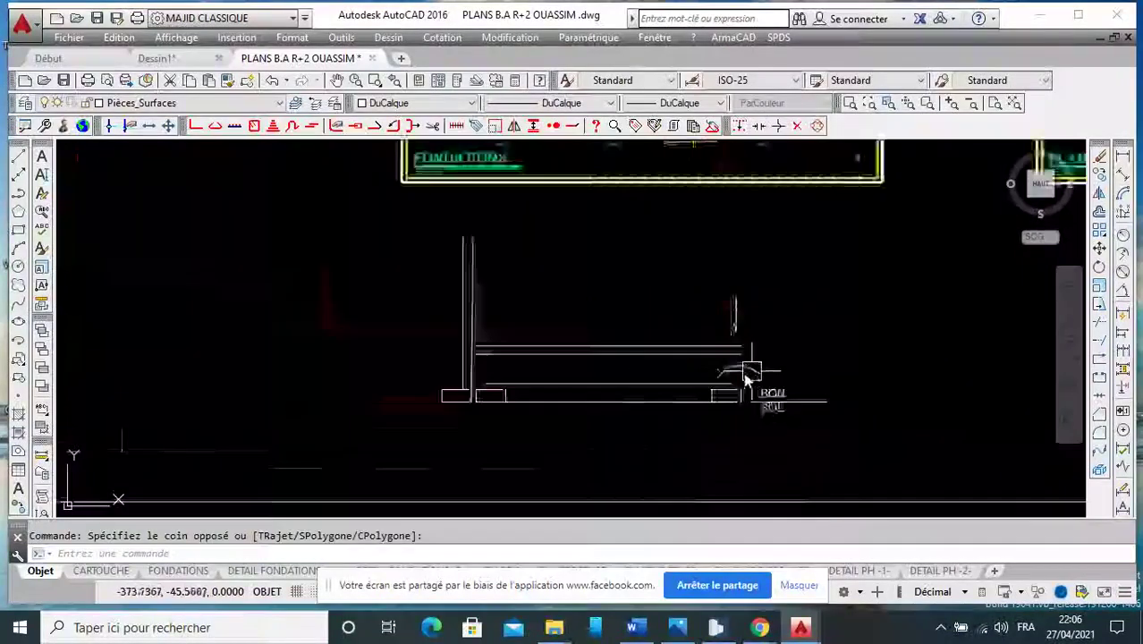
pyautogui.scroll(3, 669, 365)
pyautogui.scroll(-3, 683, 400)
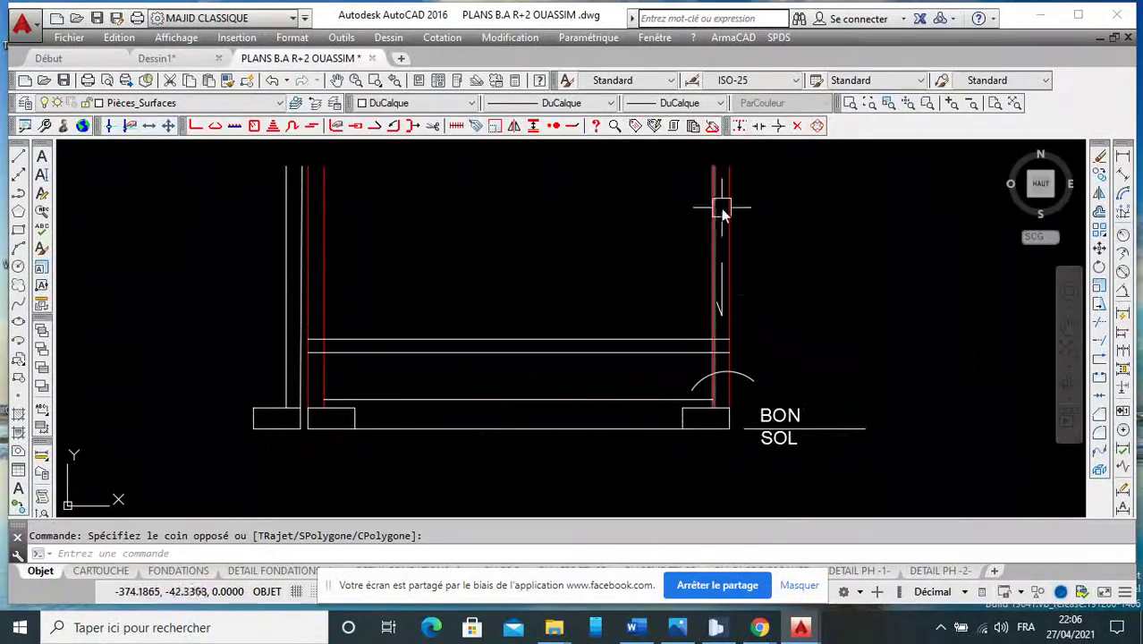
pyautogui.scroll(3, 715, 309)
pyautogui.click(707, 304)
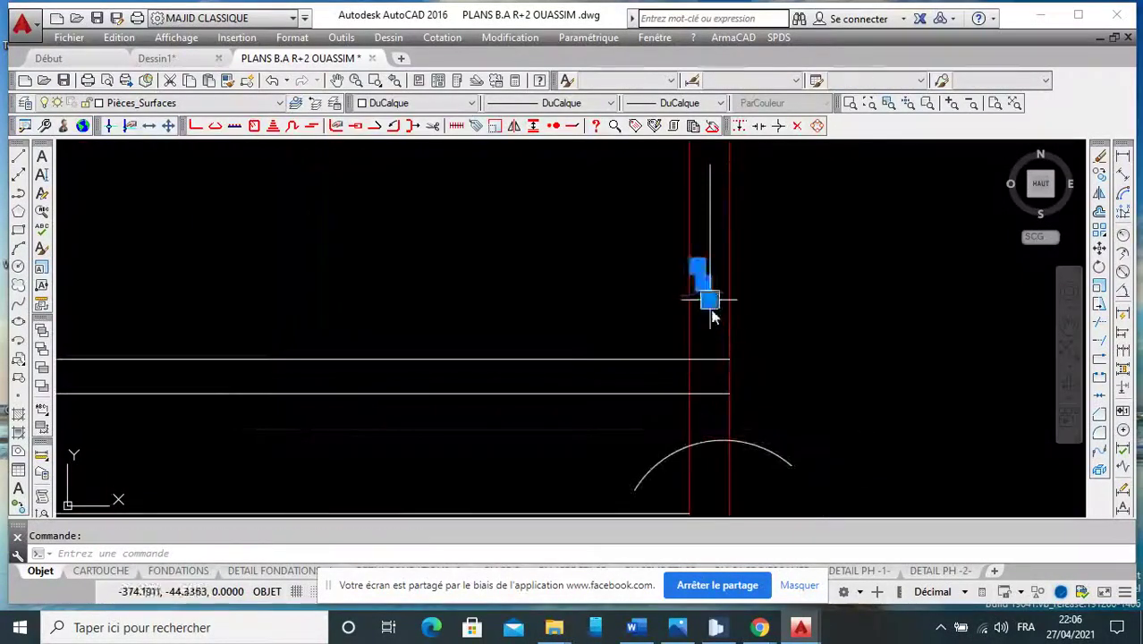
pyautogui.scroll(-3, 702, 329)
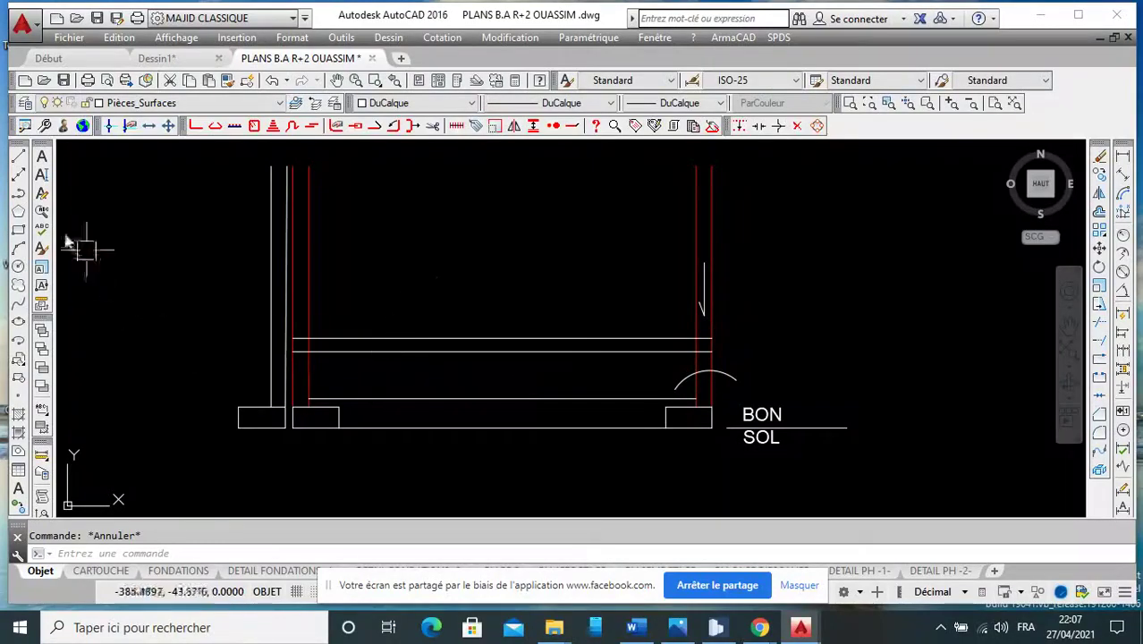
# Draw a horizontal line from the arc leftward to the left red wall, just above the slab.
pyautogui.click(18, 156)
pyautogui.scroll(2, 702, 375)
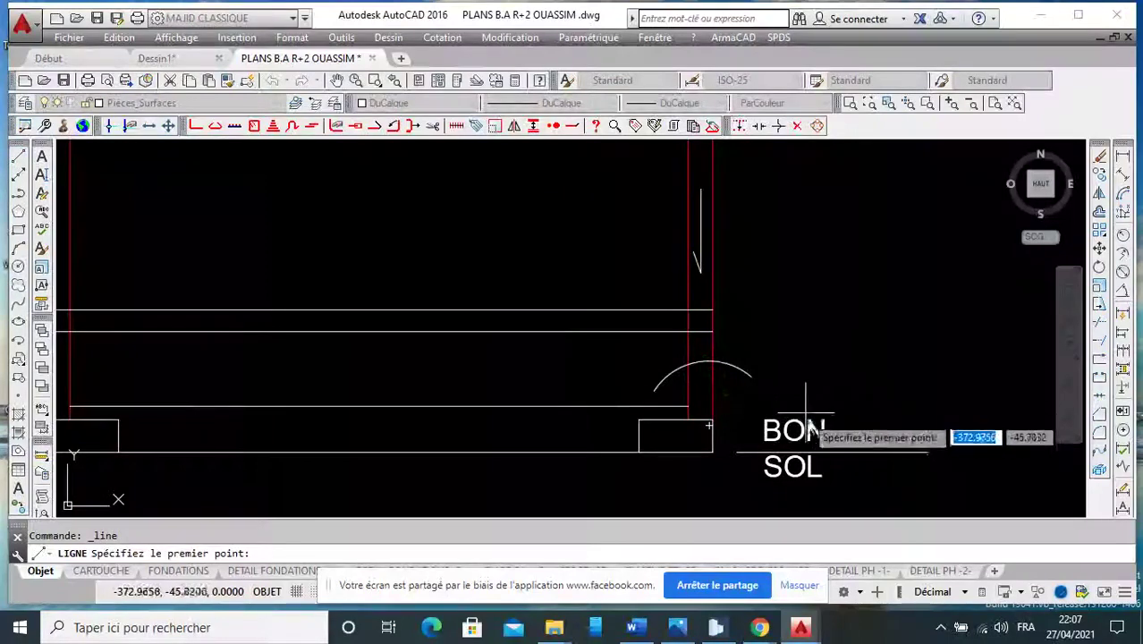
pyautogui.scroll(-1, 801, 429)
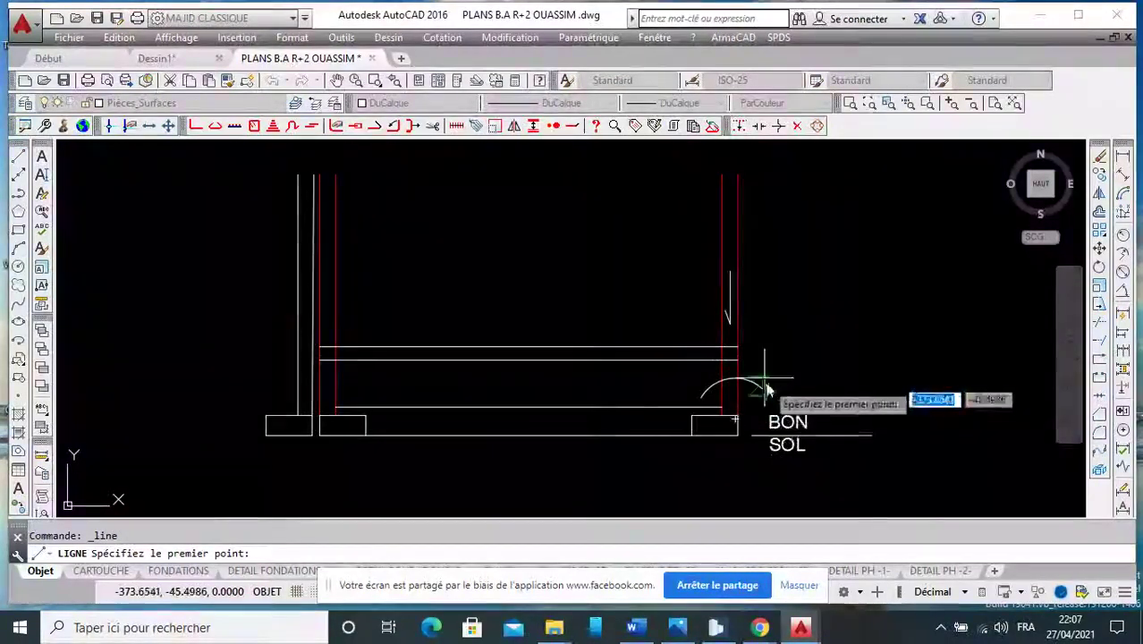
pyautogui.scroll(3, 716, 405)
pyautogui.scroll(-3, 732, 332)
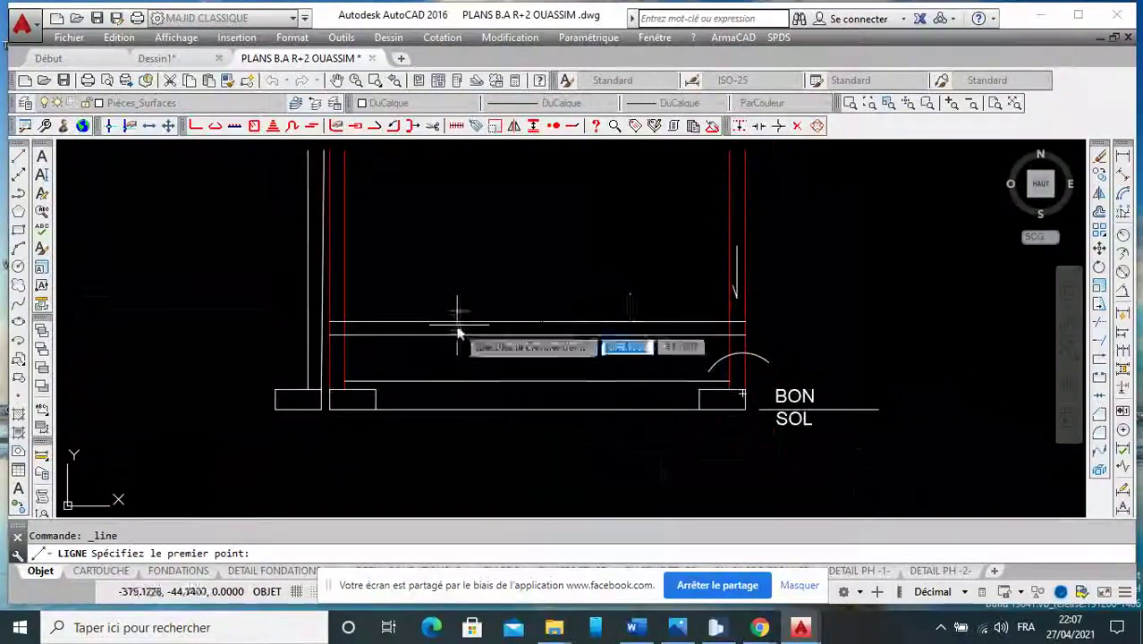
pyautogui.scroll(2, 741, 364)
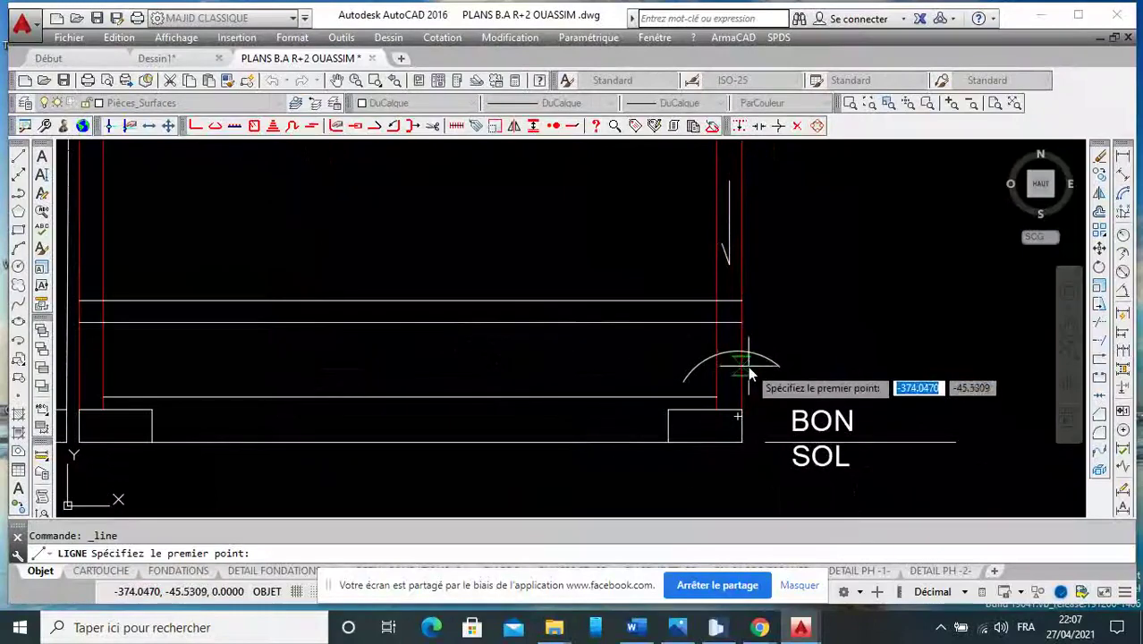
pyautogui.click(744, 367)
pyautogui.scroll(-2, 741, 366)
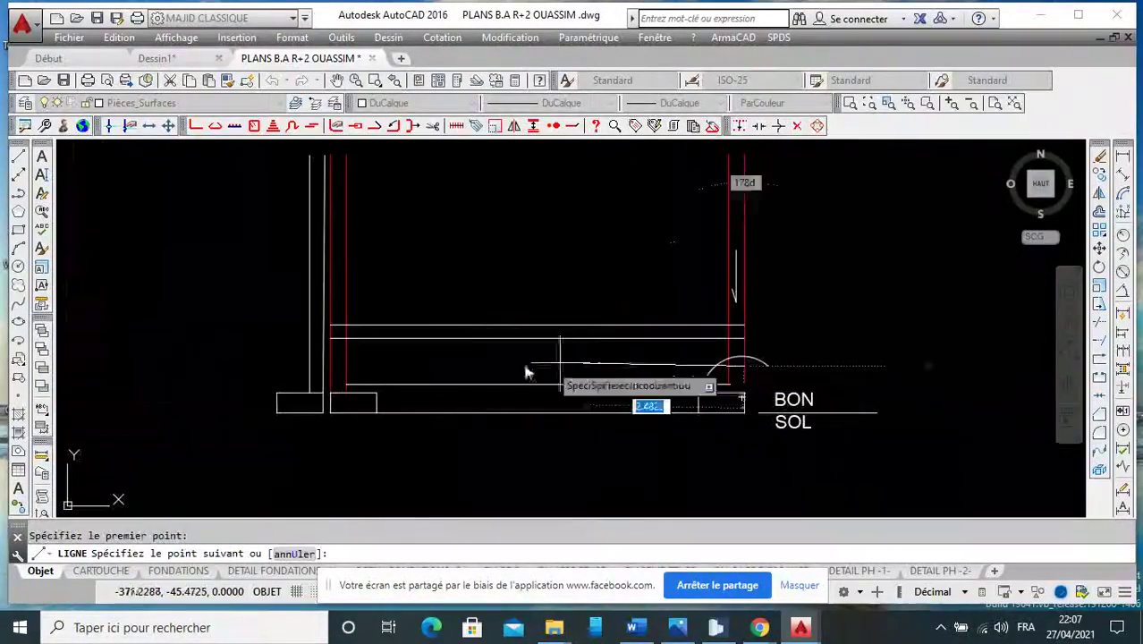
pyautogui.rightClick(340, 371)
pyautogui.click(380, 372)
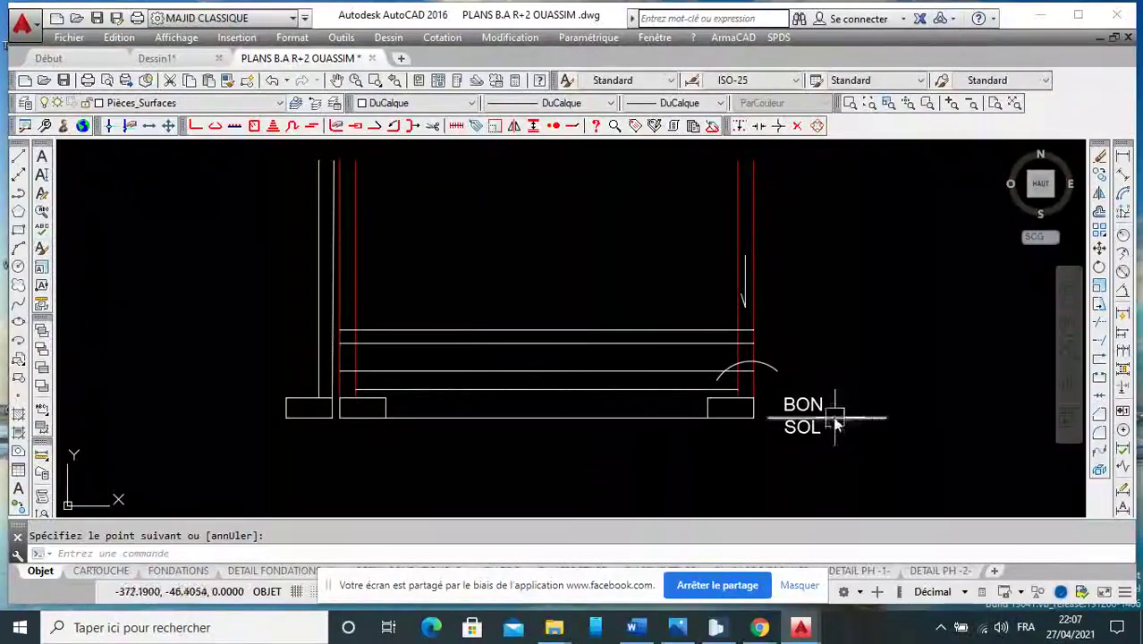
pyautogui.press('Return')
# Copy the BON SOL label down into the footing strip.
pyautogui.click(1098, 176)
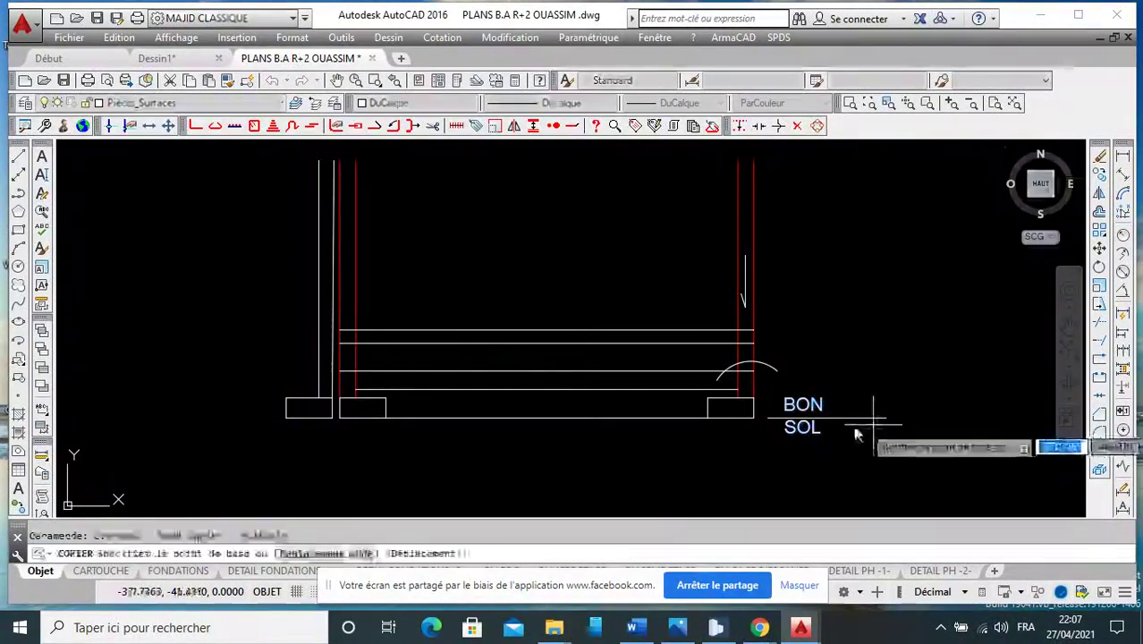
pyautogui.click(866, 416)
pyautogui.scroll(3, 537, 412)
pyautogui.rightClick(555, 427)
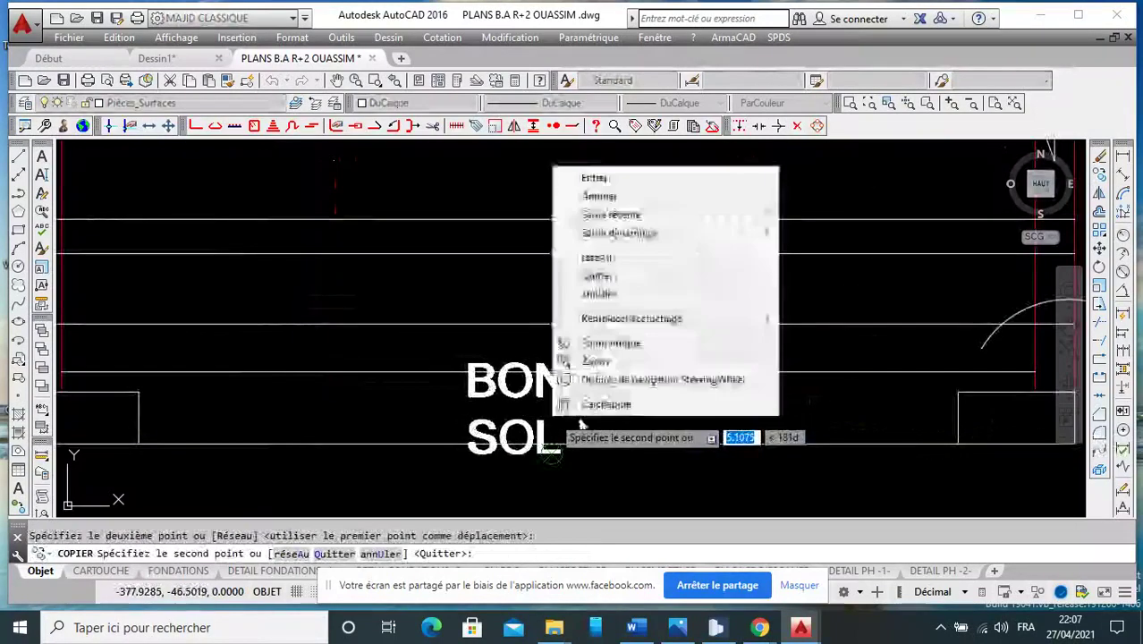
pyautogui.click(594, 173)
# Change the copied label's text to 'PR'.
pyautogui.doubleClick(562, 398)
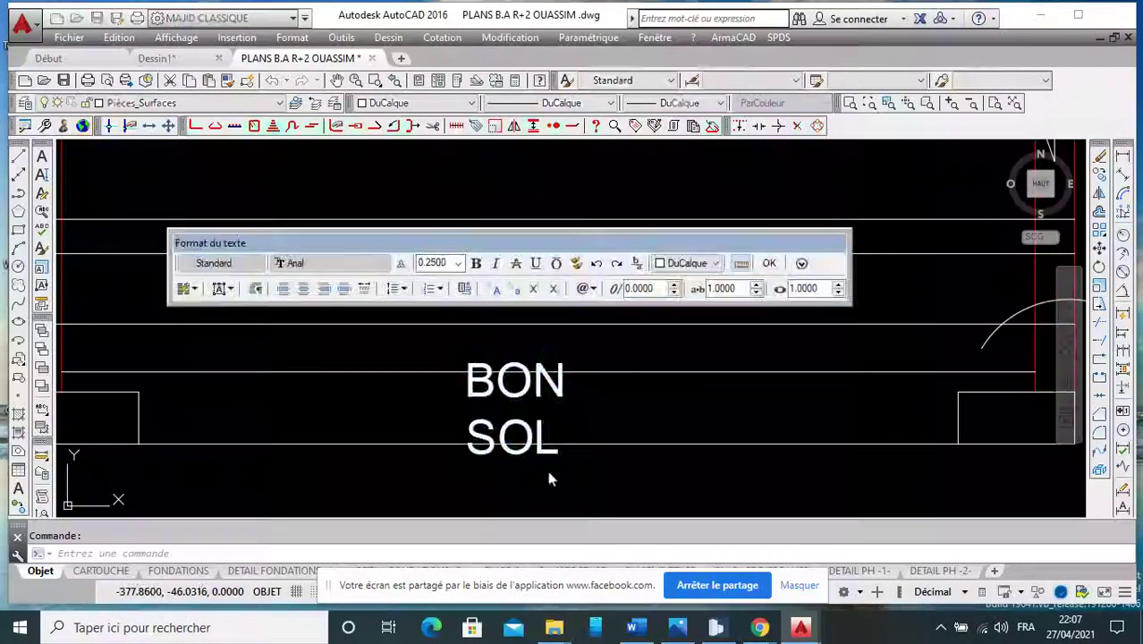
pyautogui.moveTo(546, 466); pyautogui.dragTo(457, 369)
pyautogui.write('P')
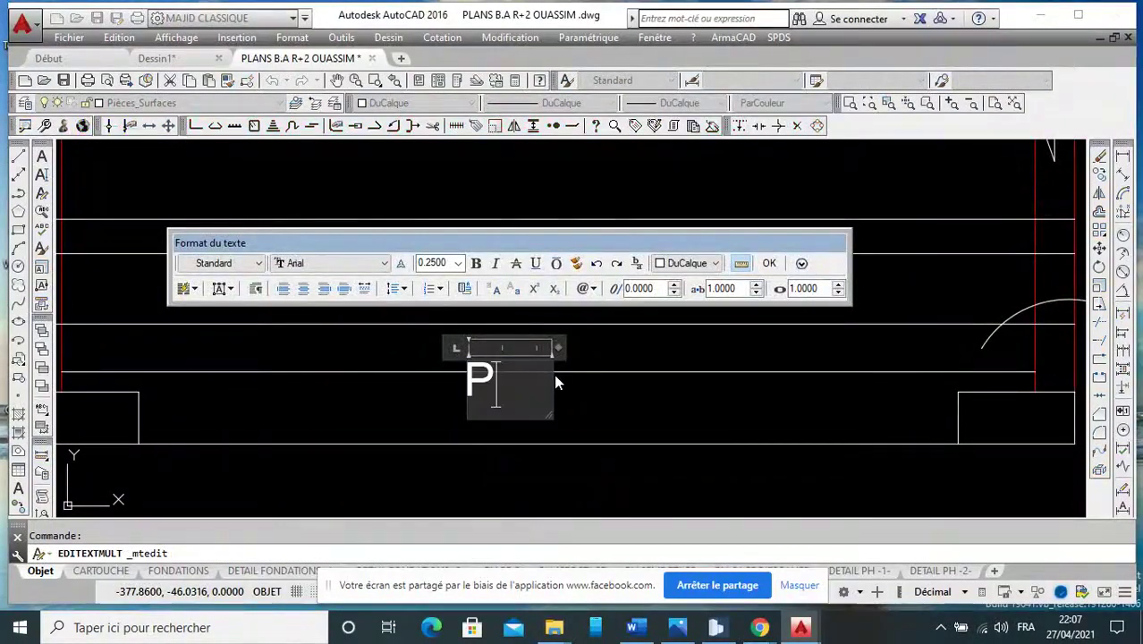
pyautogui.write('R')
pyautogui.click(552, 498)
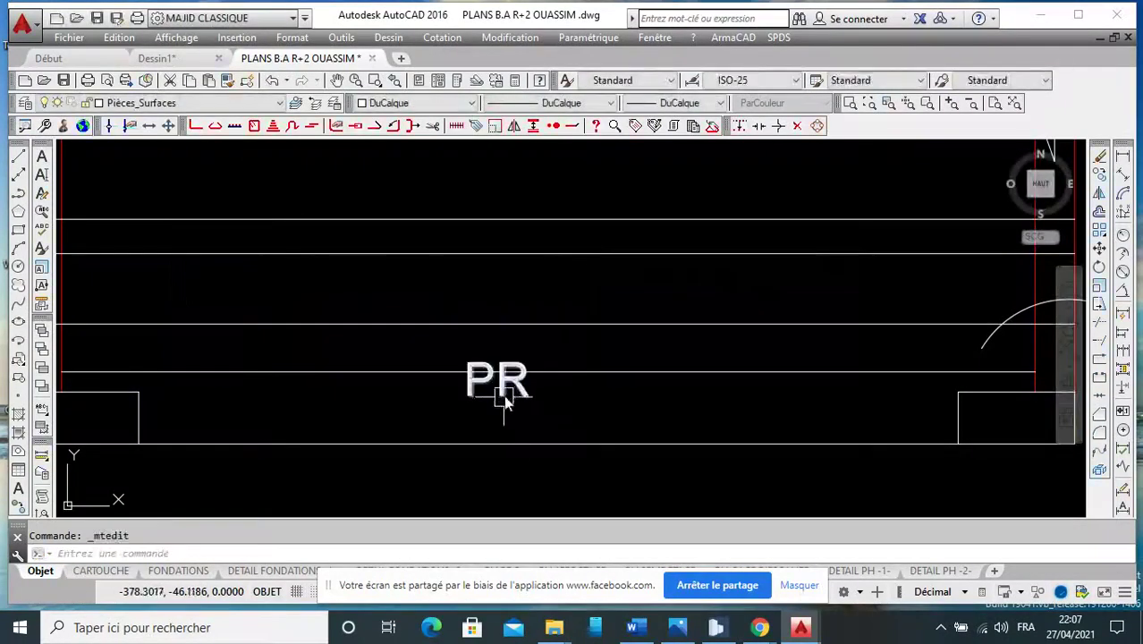
# Copy the PR label up onto the beam.
pyautogui.click(507, 383)
pyautogui.scroll(-2, 534, 416)
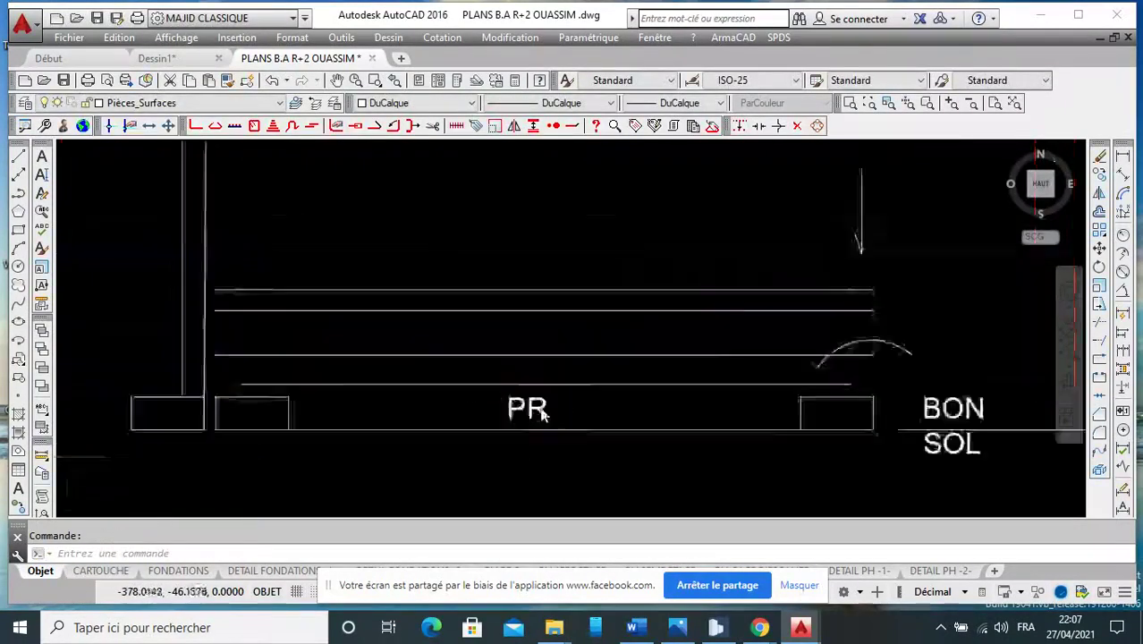
pyautogui.scroll(-3, 548, 406)
pyautogui.scroll(2, 547, 406)
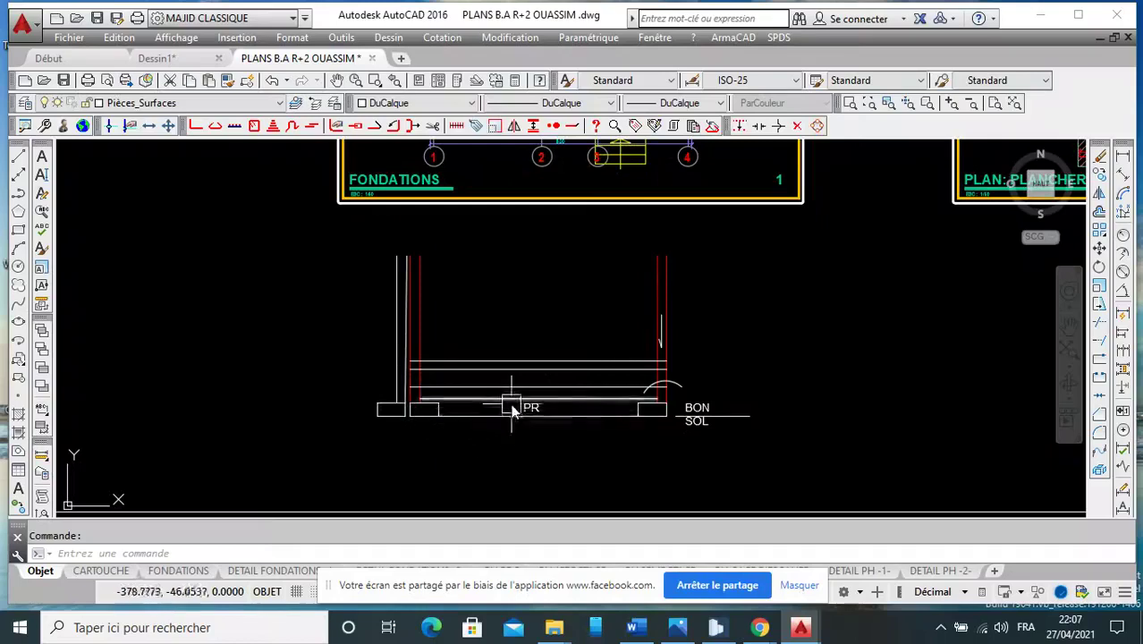
pyautogui.scroll(2, 514, 410)
pyautogui.click(549, 409)
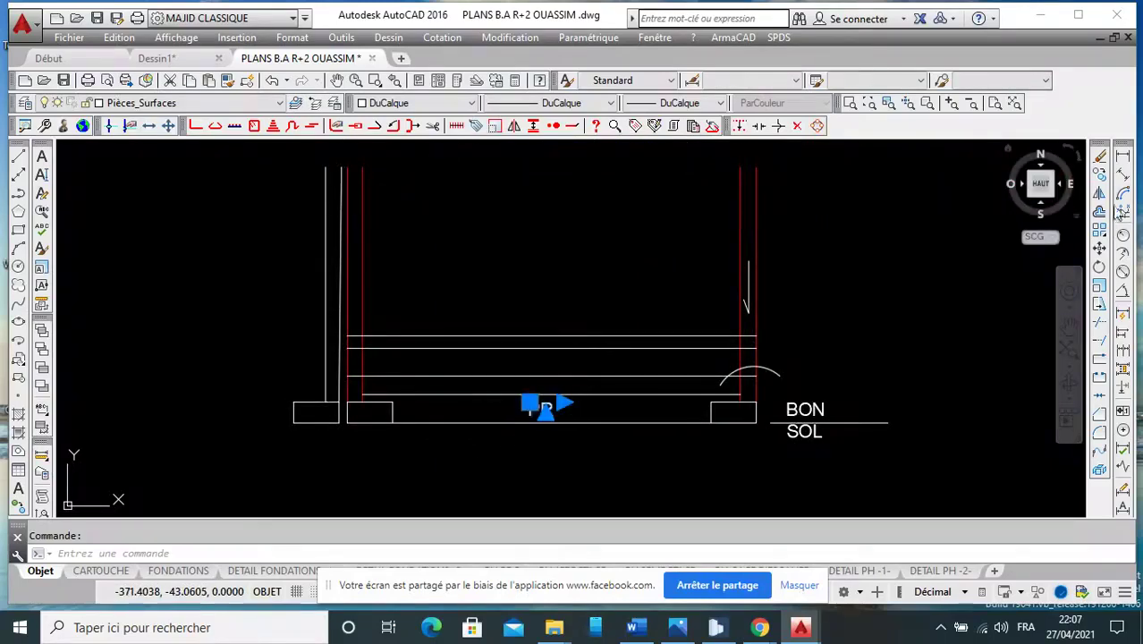
pyautogui.click(1120, 176)
pyautogui.click(543, 405)
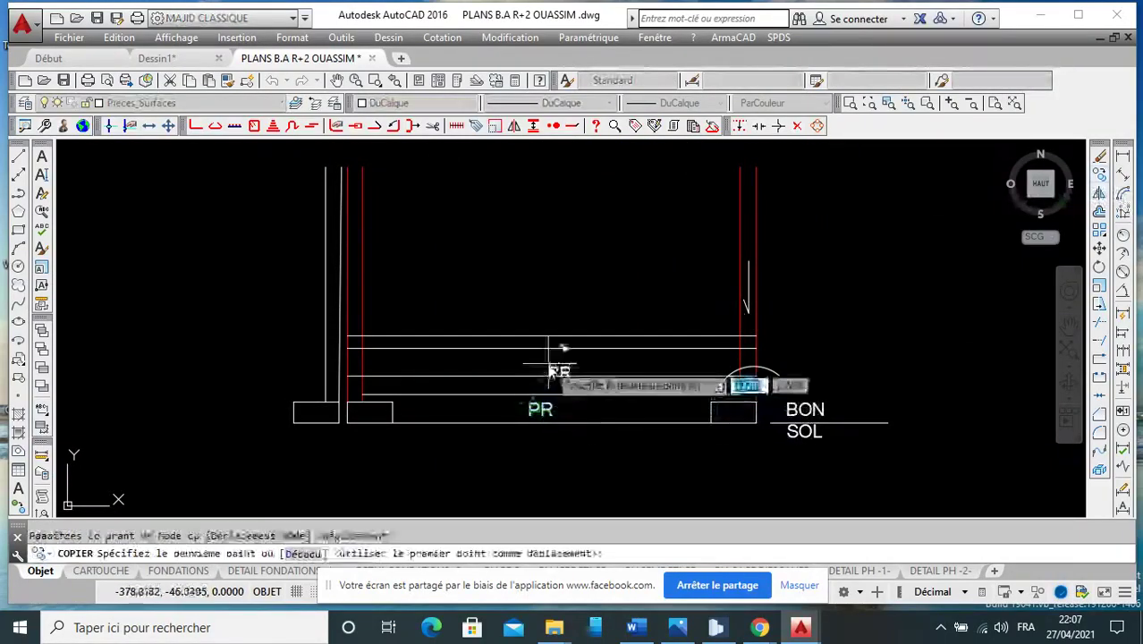
pyautogui.scroll(3, 537, 358)
pyautogui.click(519, 353)
pyautogui.rightClick(510, 344)
pyautogui.click(539, 357)
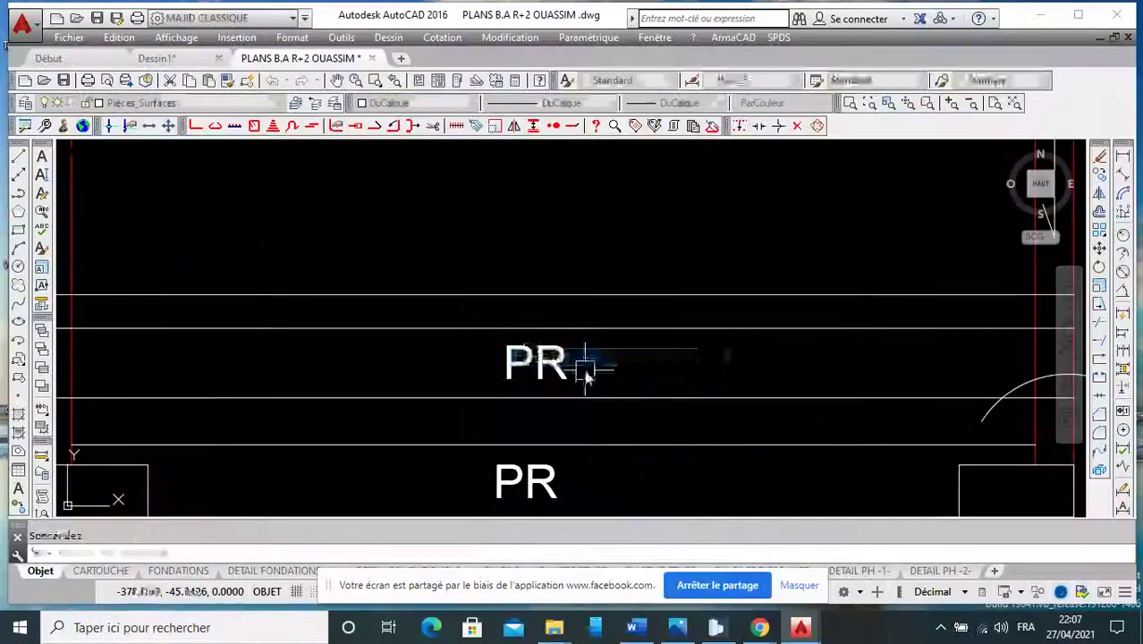
# Change the beam's copied label to 'LG'.
pyautogui.doubleClick(561, 361)
pyautogui.write('LG')
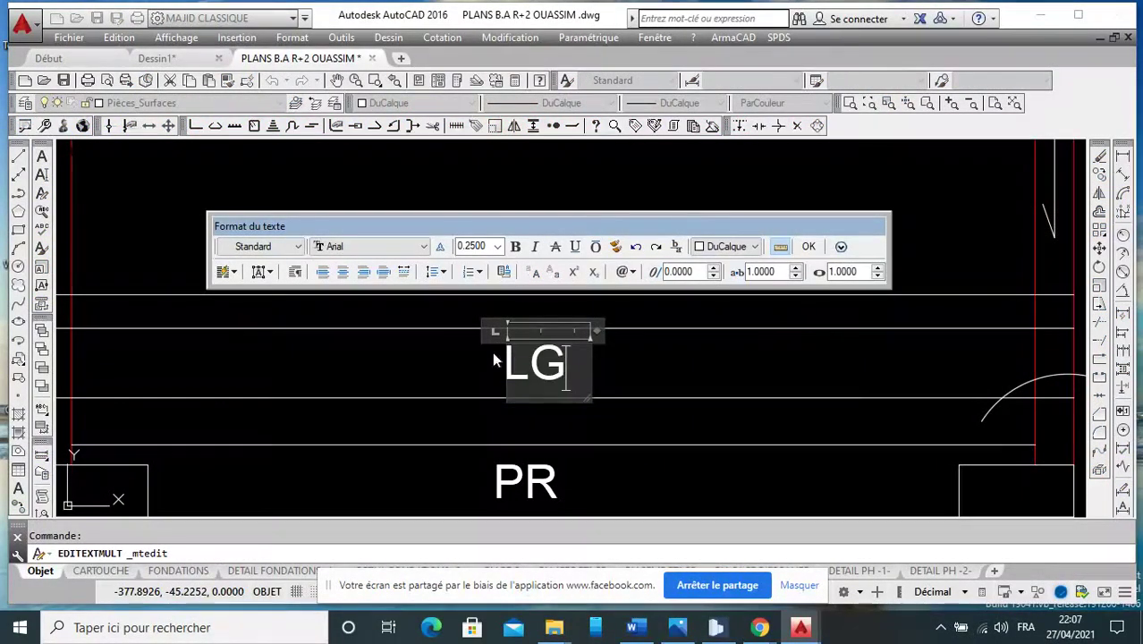
pyautogui.click(494, 356)
pyautogui.scroll(-3, 536, 358)
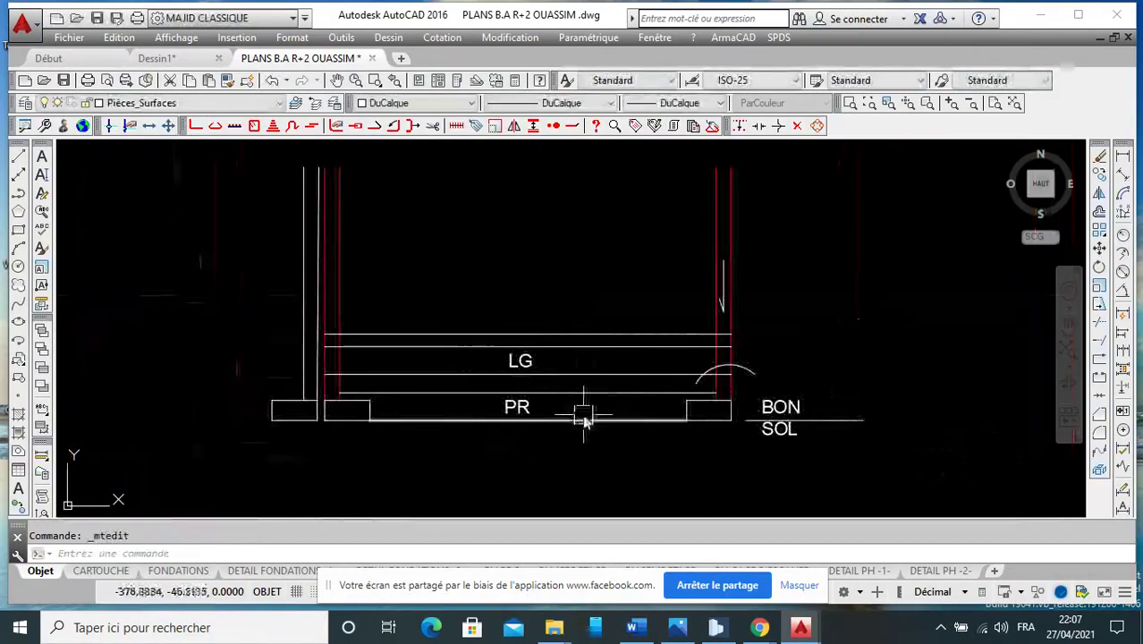
pyautogui.scroll(-2, 611, 394)
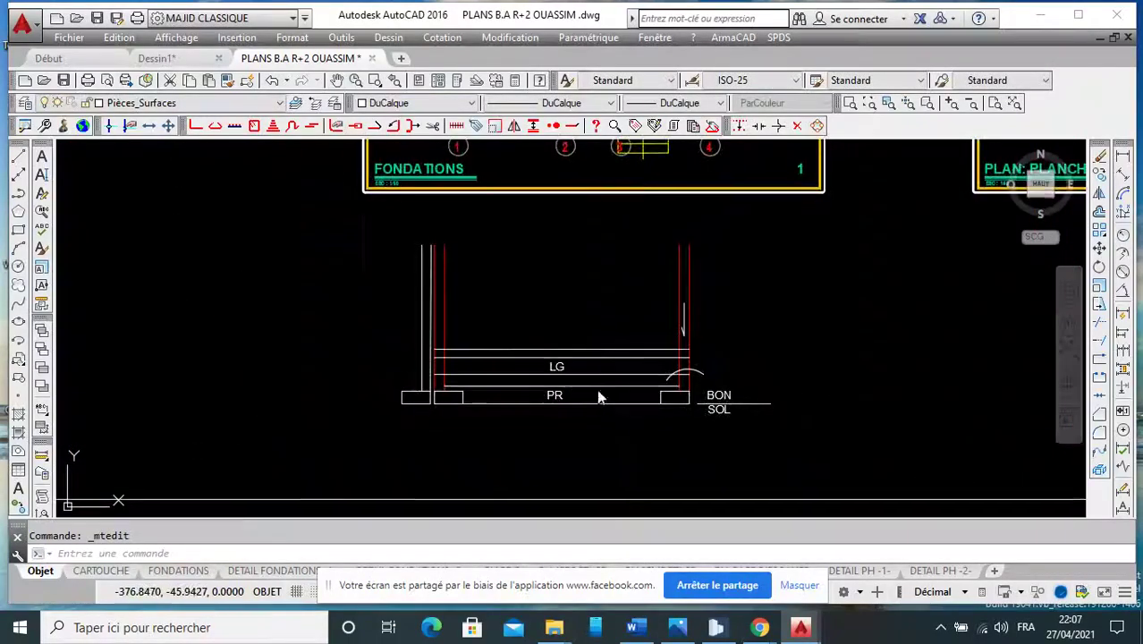
pyautogui.scroll(2, 607, 403)
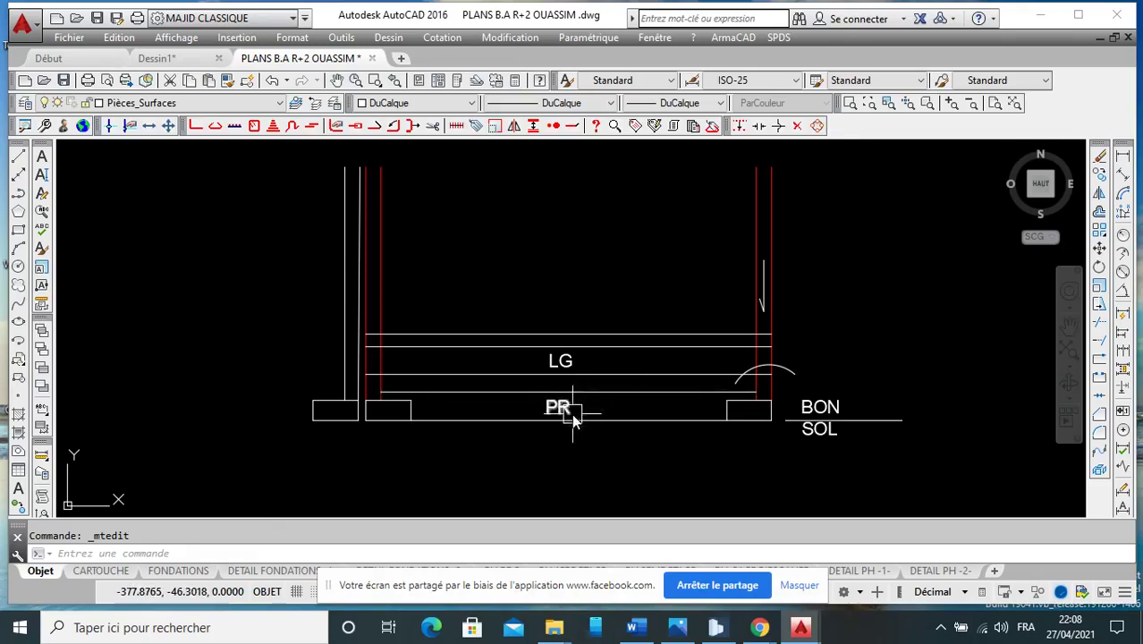
pyautogui.scroll(-5, 646, 408)
pyautogui.scroll(4, 650, 257)
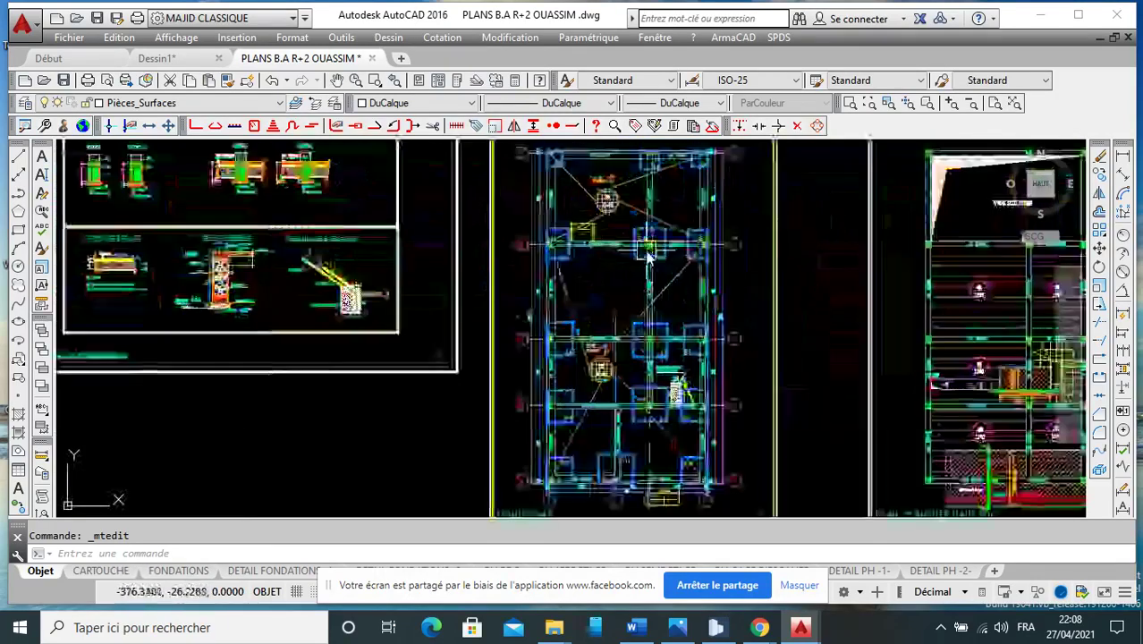
pyautogui.scroll(5, 650, 257)
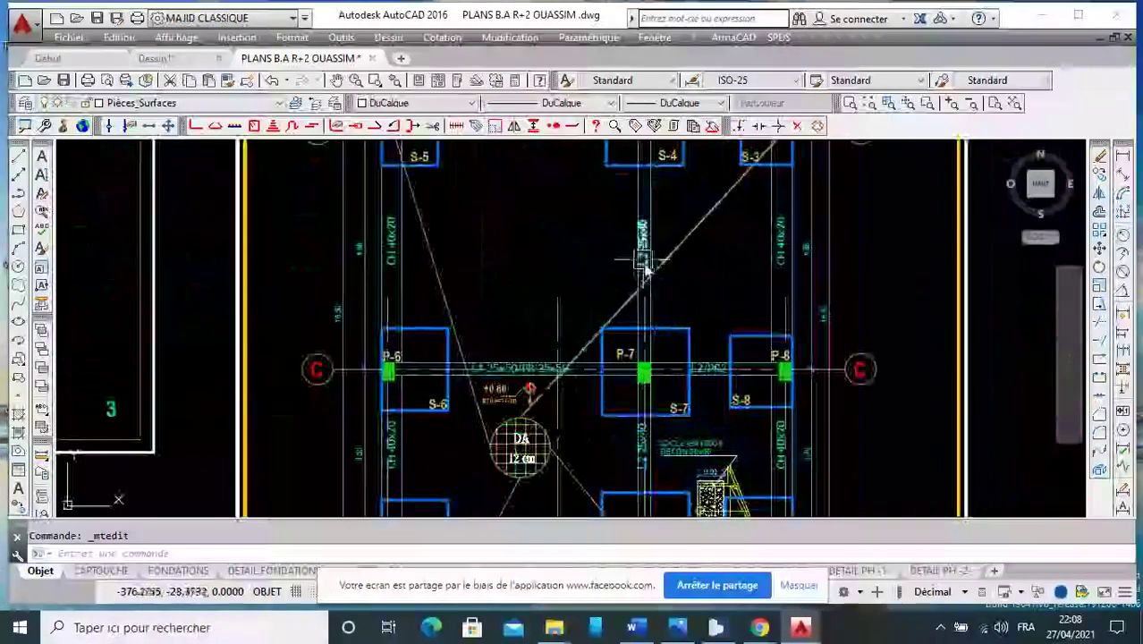
pyautogui.scroll(-2, 783, 340)
pyautogui.scroll(2, 679, 362)
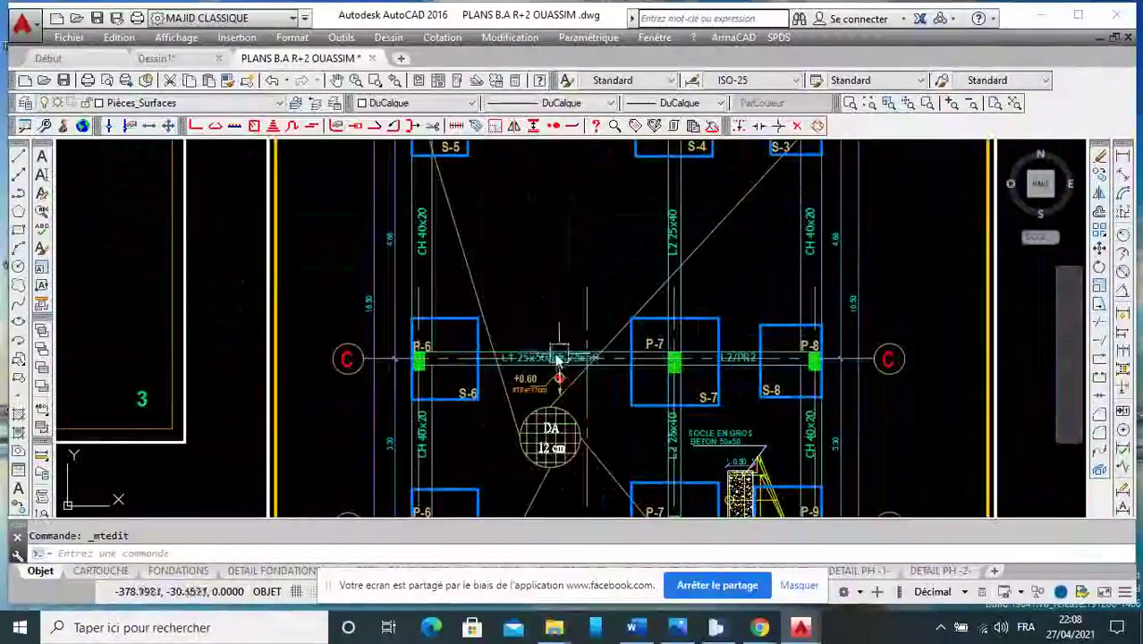
pyautogui.scroll(-4, 591, 358)
pyautogui.scroll(5, 554, 345)
pyautogui.scroll(2, 545, 340)
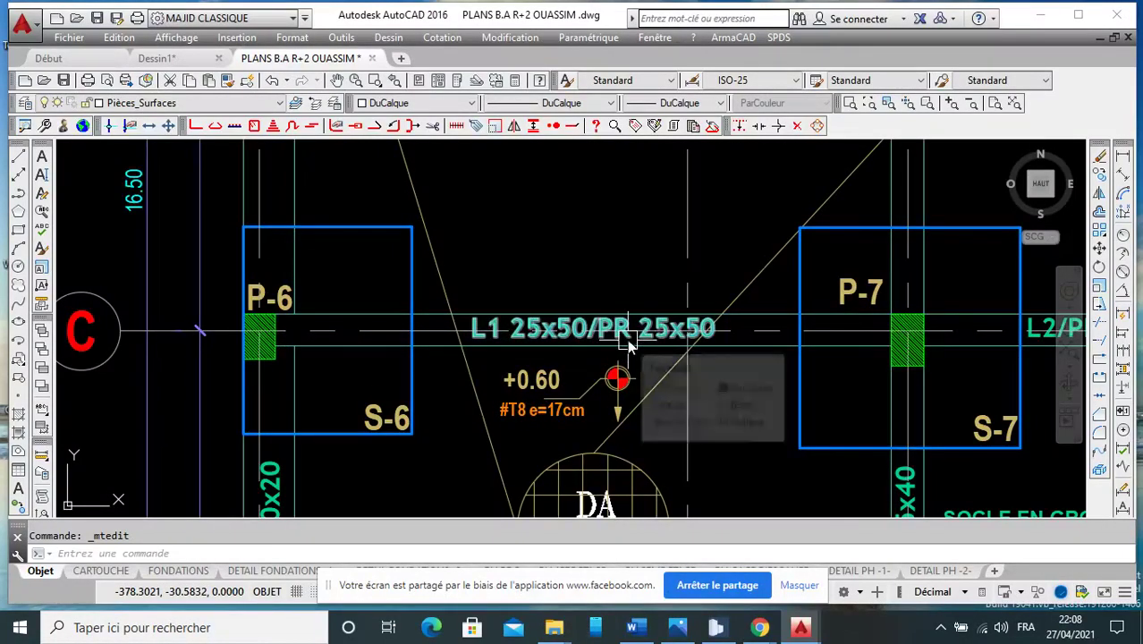
pyautogui.scroll(-3, 629, 342)
pyautogui.scroll(-3, 639, 341)
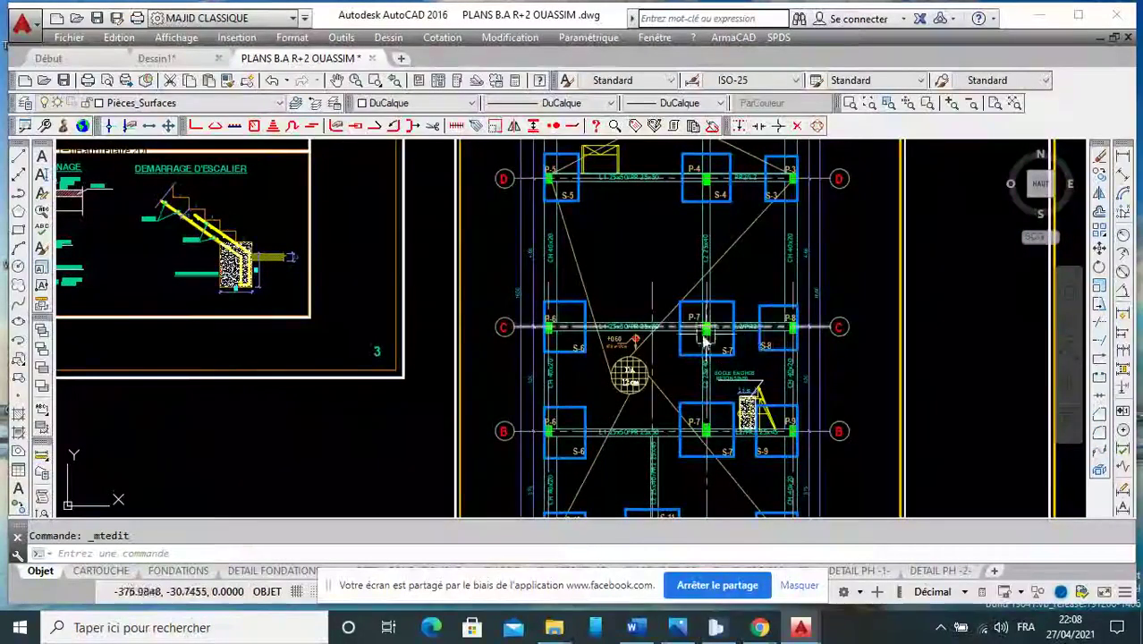
pyautogui.scroll(-2, 655, 336)
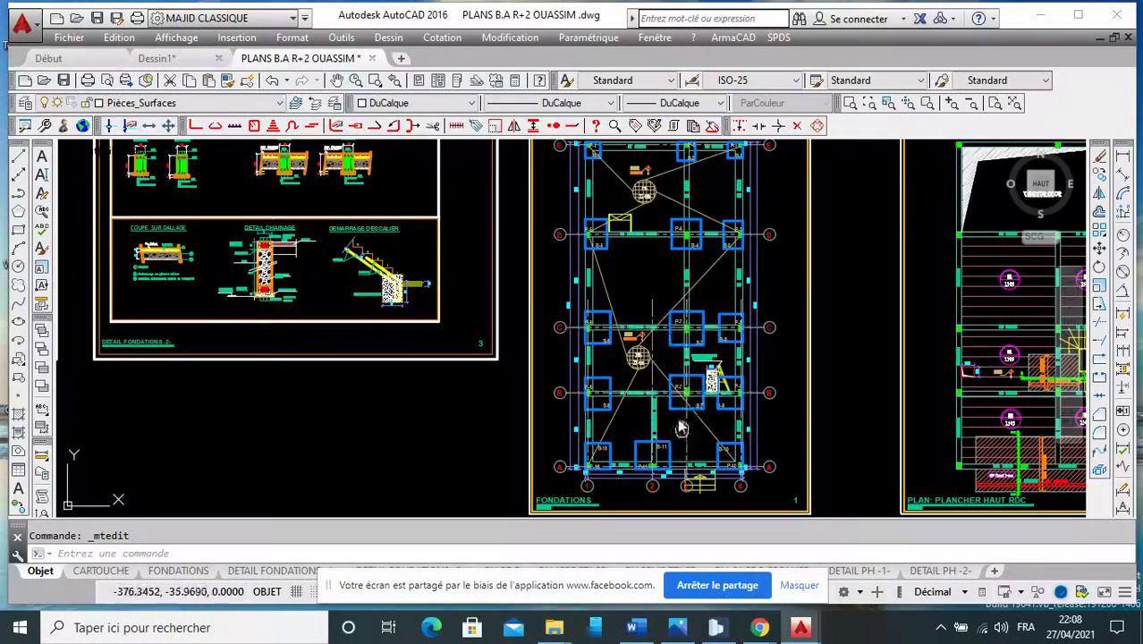
pyautogui.scroll(-1, 679, 429)
pyautogui.scroll(2, 693, 420)
pyautogui.scroll(2, 696, 439)
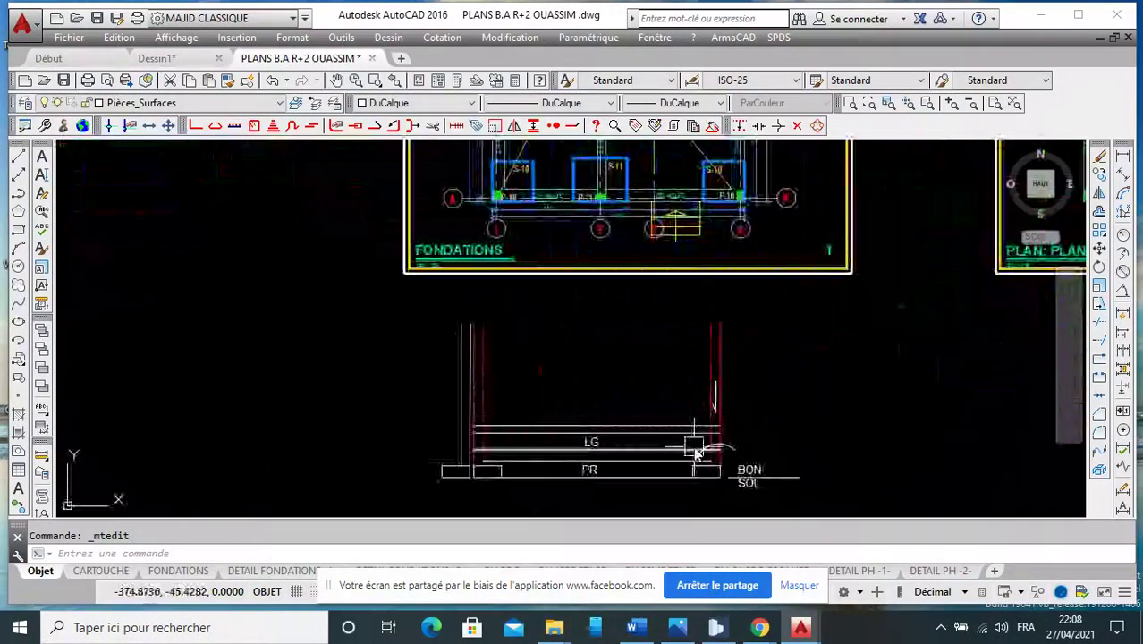
pyautogui.scroll(2, 696, 452)
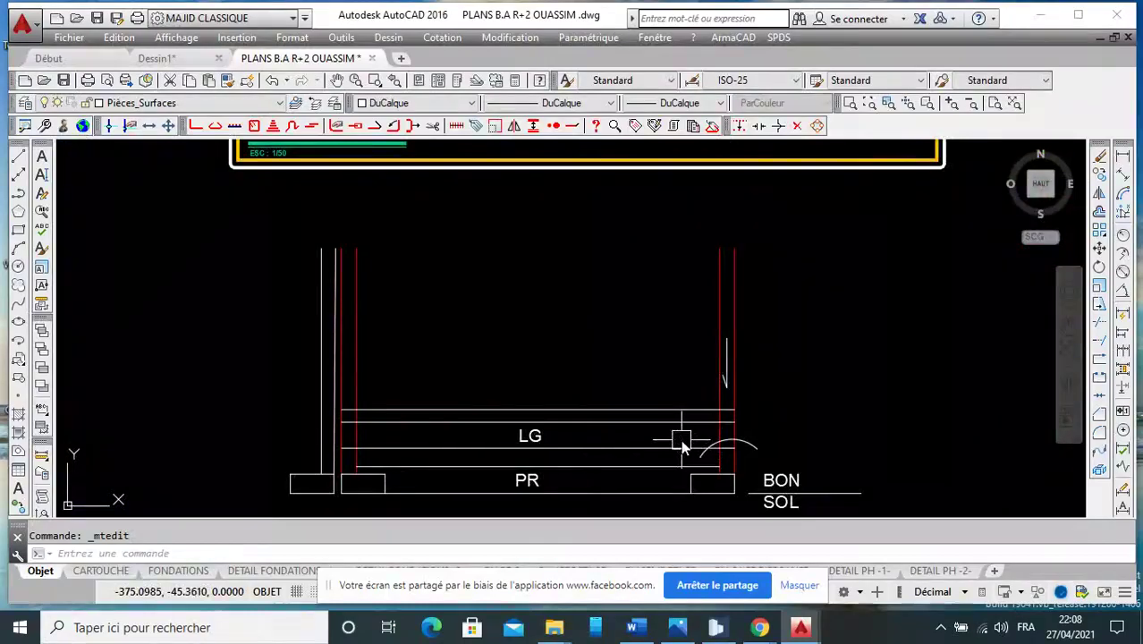
pyautogui.scroll(-2, 672, 437)
# Draw a horizontal line from the LG beam's right end rightward past the right red wall.
pyautogui.scroll(-2, 667, 442)
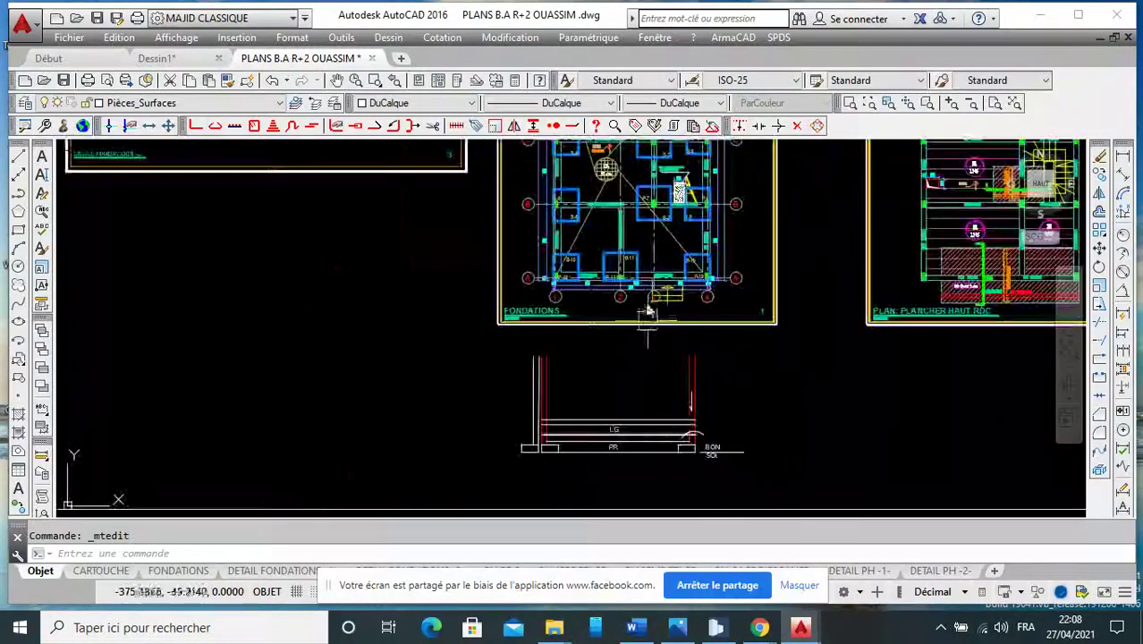
pyautogui.scroll(2, 662, 448)
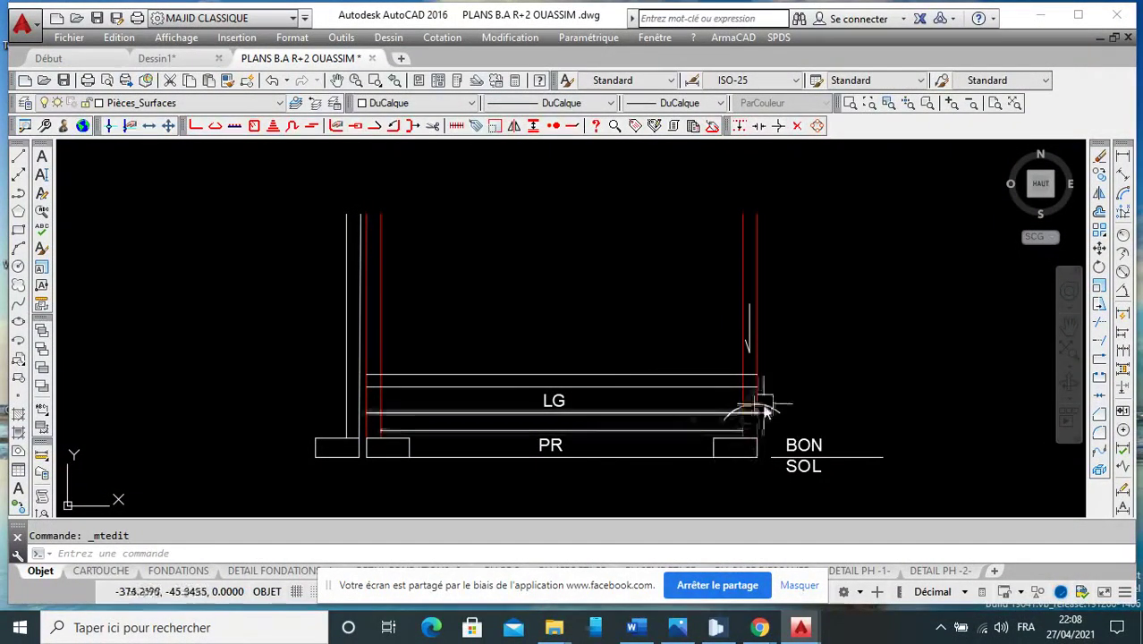
pyautogui.click(18, 158)
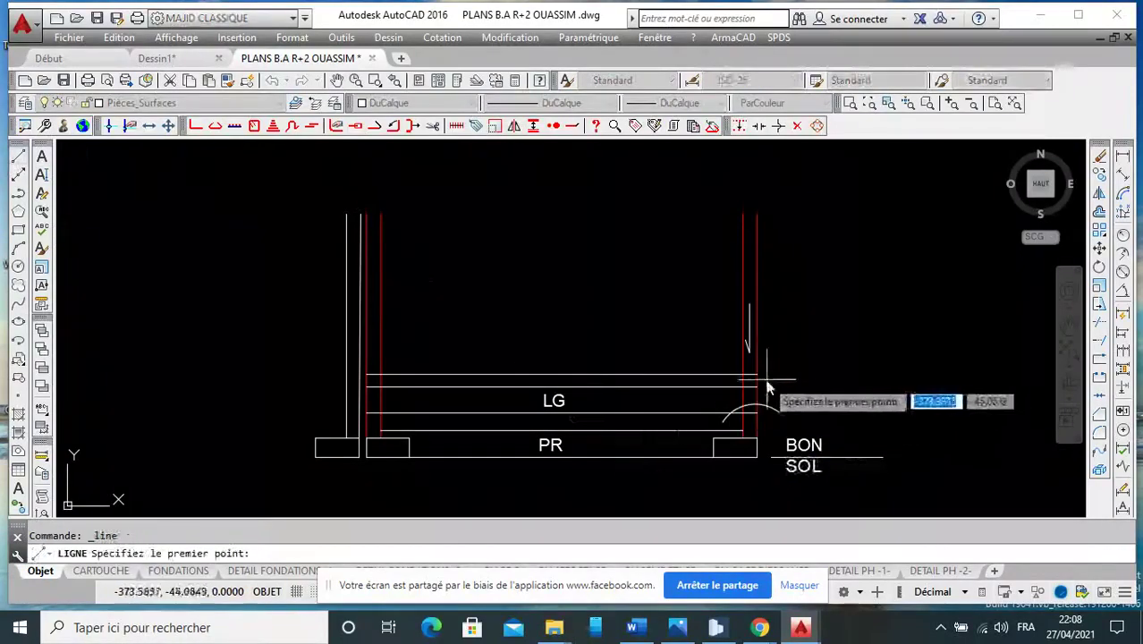
pyautogui.click(757, 412)
pyautogui.click(856, 376)
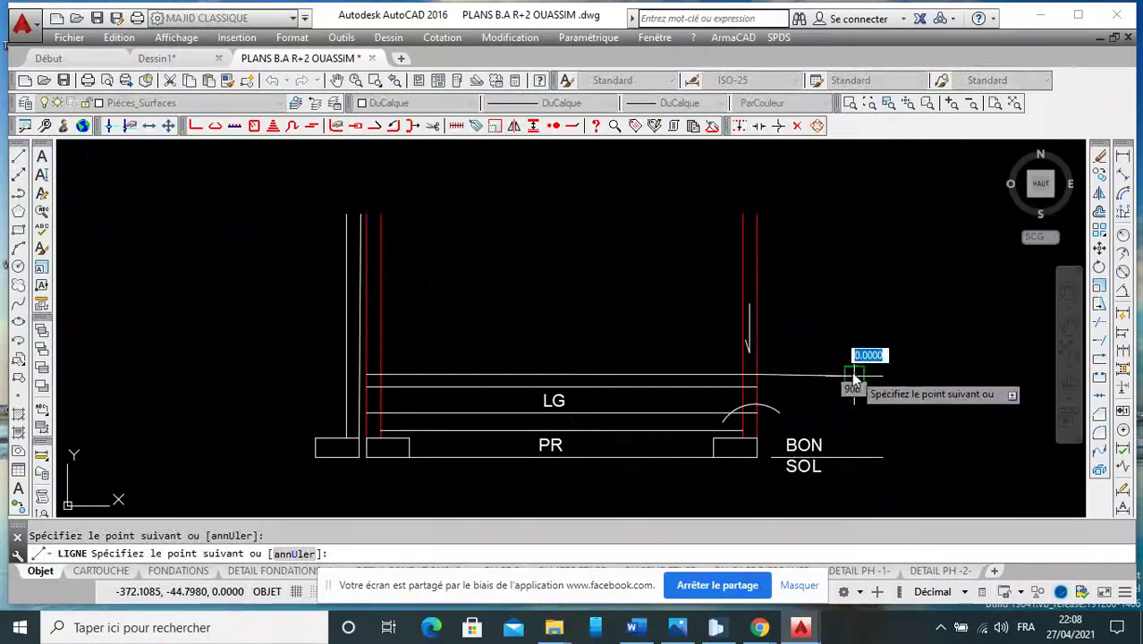
pyautogui.rightClick(866, 375)
pyautogui.click(887, 382)
pyautogui.moveTo(769, 420); pyautogui.dragTo(749, 374, button='middle')
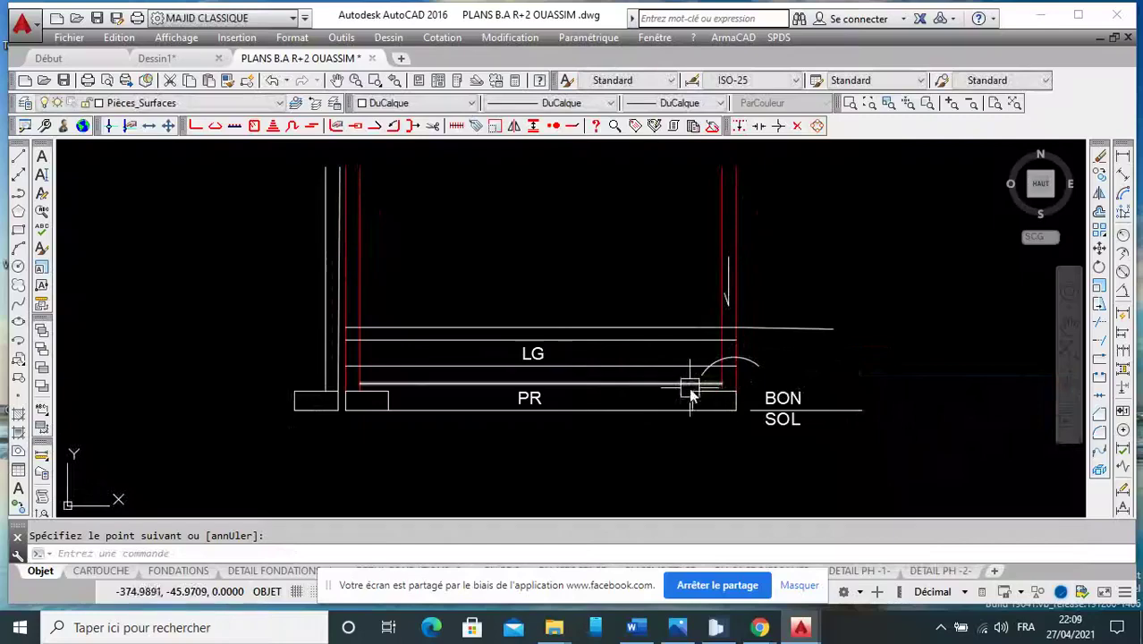
pyautogui.scroll(2, 581, 382)
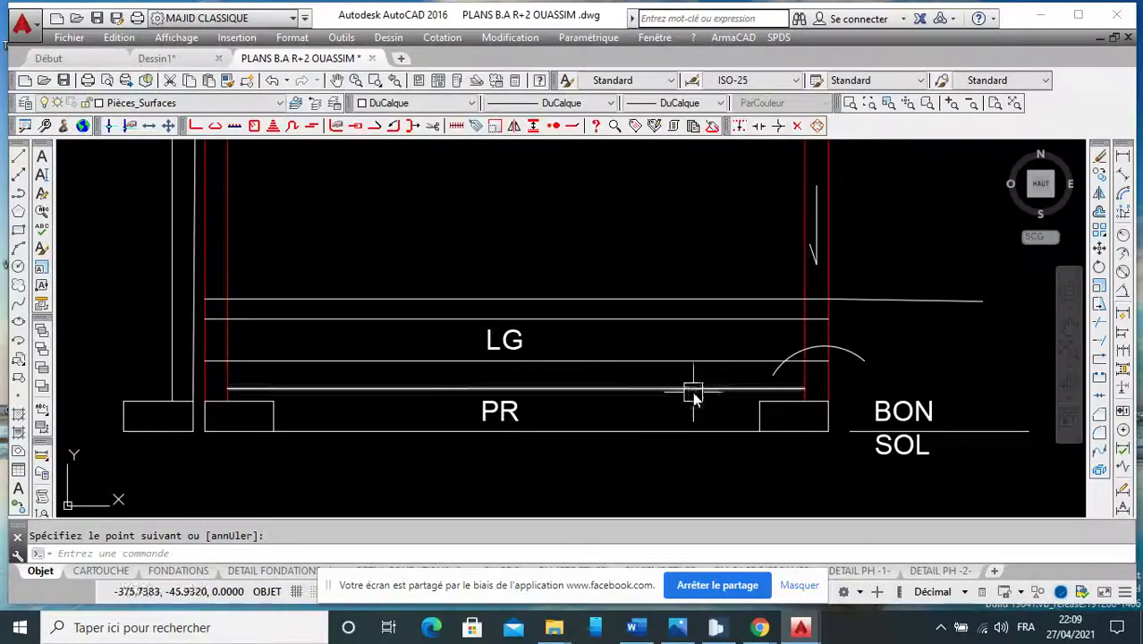
pyautogui.scroll(-2, 693, 391)
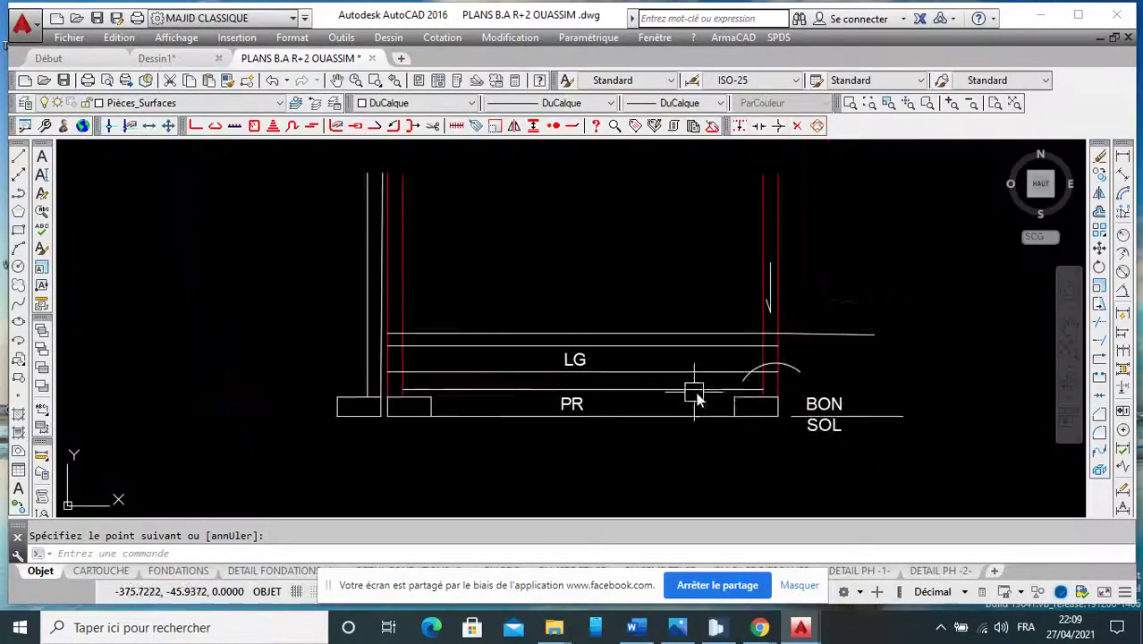
# Move the extension line so it starts at the right wall's endpoint.
pyautogui.press('Escape')
pyautogui.click(832, 336)
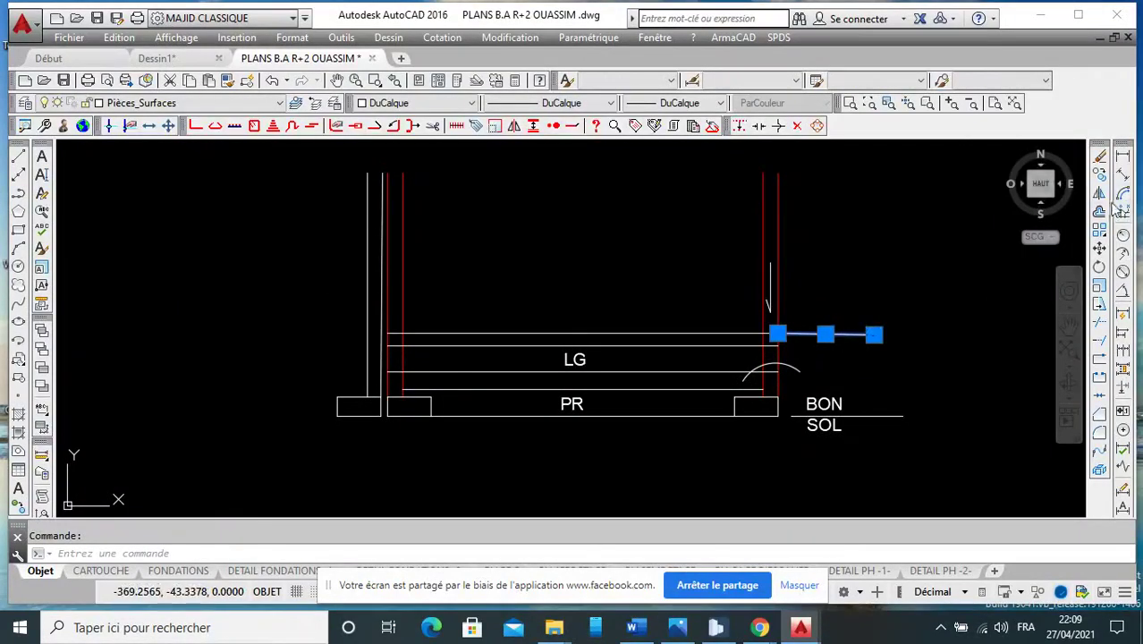
pyautogui.click(1099, 251)
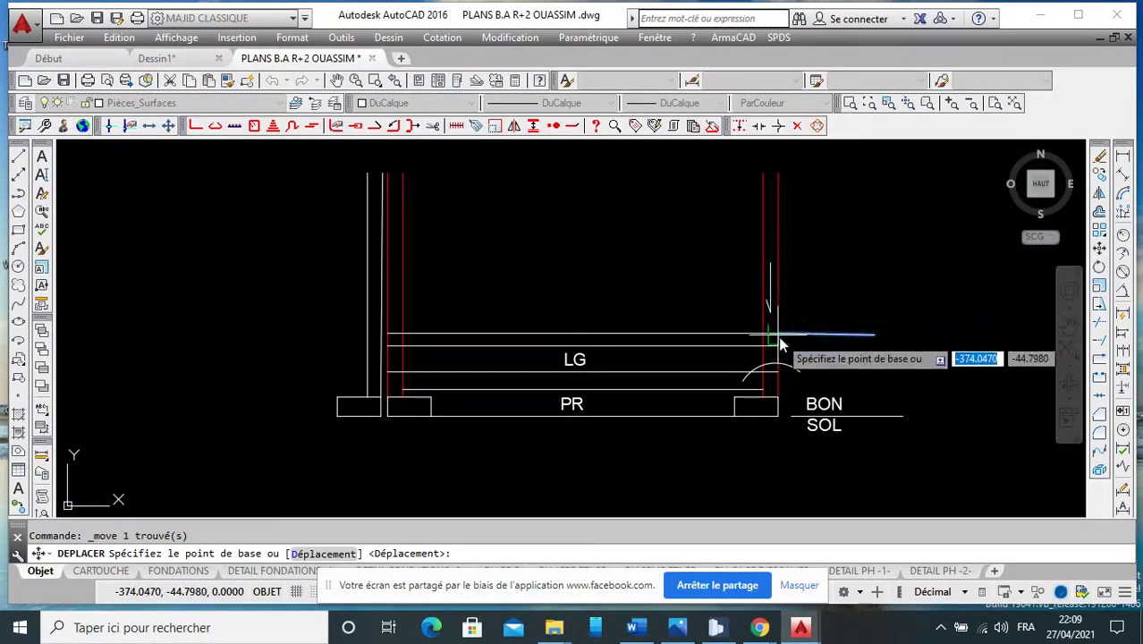
pyautogui.scroll(2, 780, 345)
pyautogui.click(768, 328)
pyautogui.scroll(-2, 778, 251)
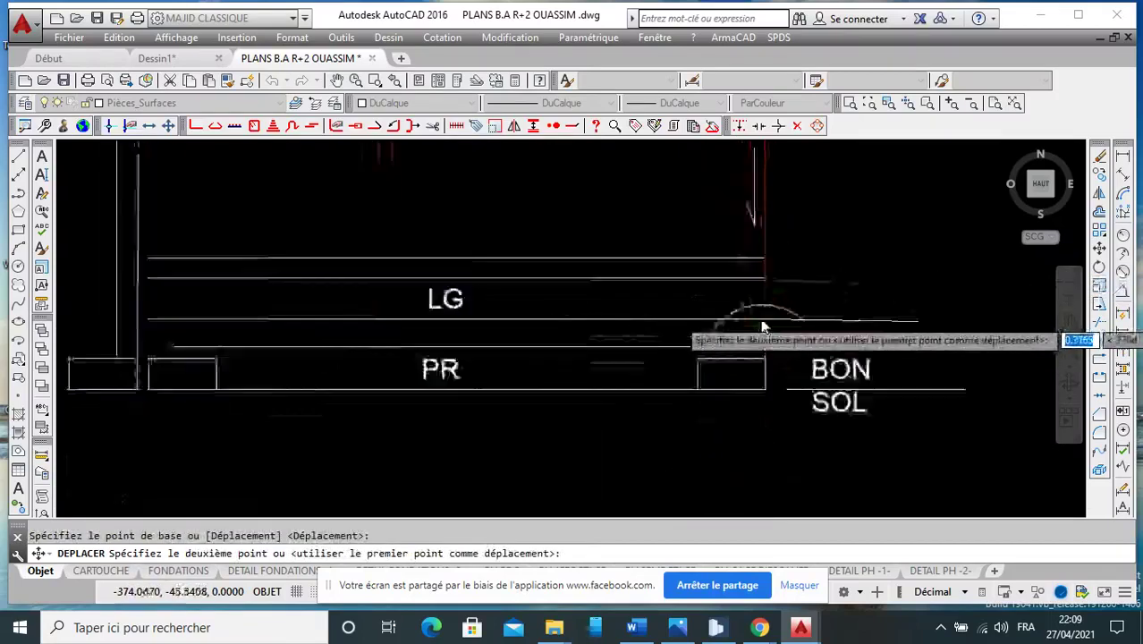
pyautogui.scroll(2, 765, 322)
pyautogui.click(765, 322)
pyautogui.scroll(-2, 765, 324)
pyautogui.scroll(2, 774, 295)
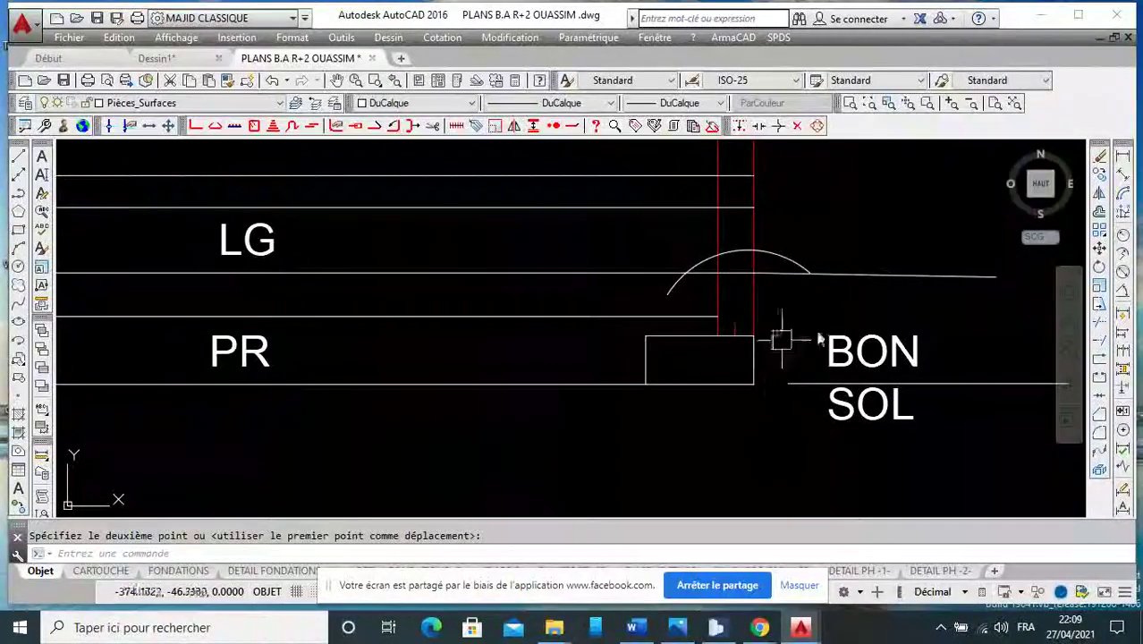
pyautogui.scroll(-2, 761, 331)
pyautogui.scroll(2, 791, 304)
# Copy the extension line up to the beam top and select the leftover line beside LG.
pyautogui.click(791, 304)
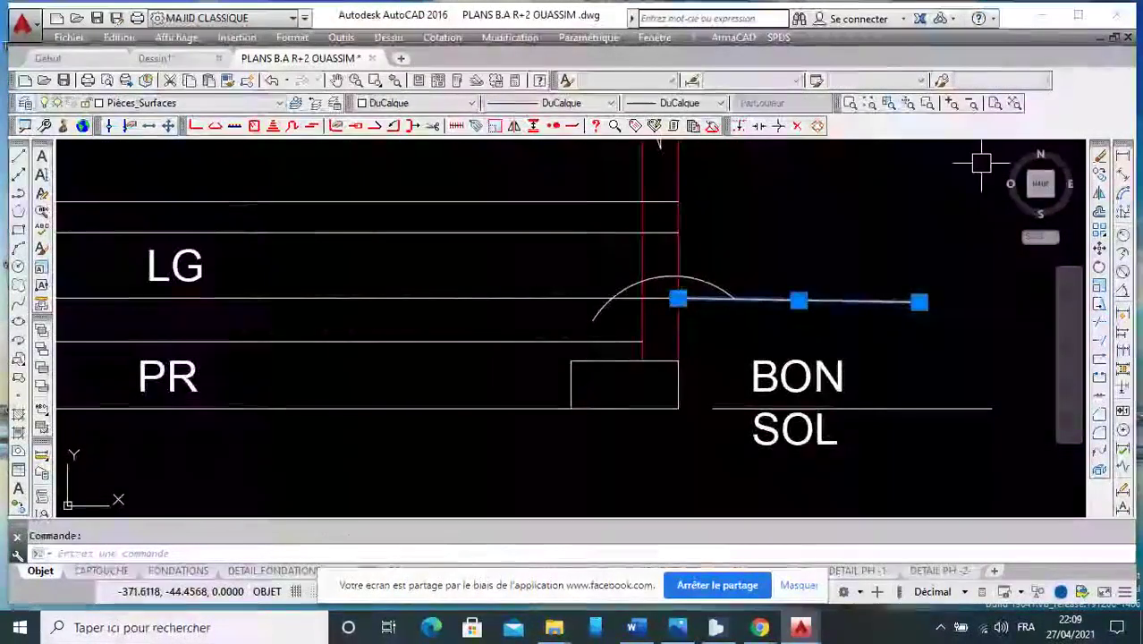
pyautogui.write('co')
pyautogui.press('Return')
pyautogui.click(680, 300)
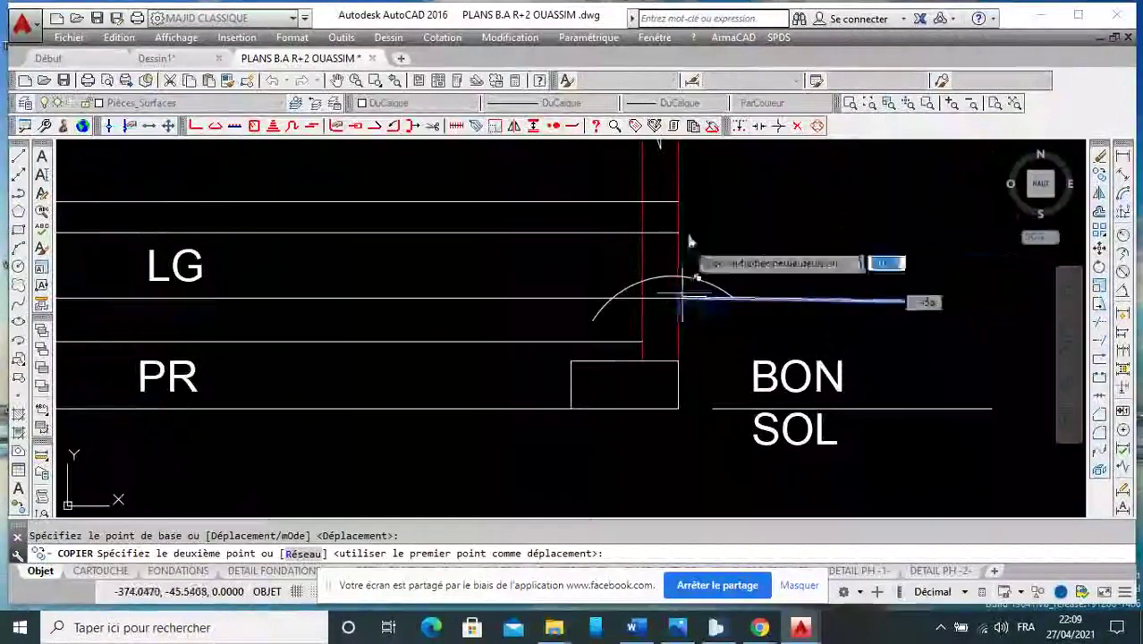
pyautogui.click(682, 201)
pyautogui.scroll(-1, 682, 201)
pyautogui.rightClick(694, 213)
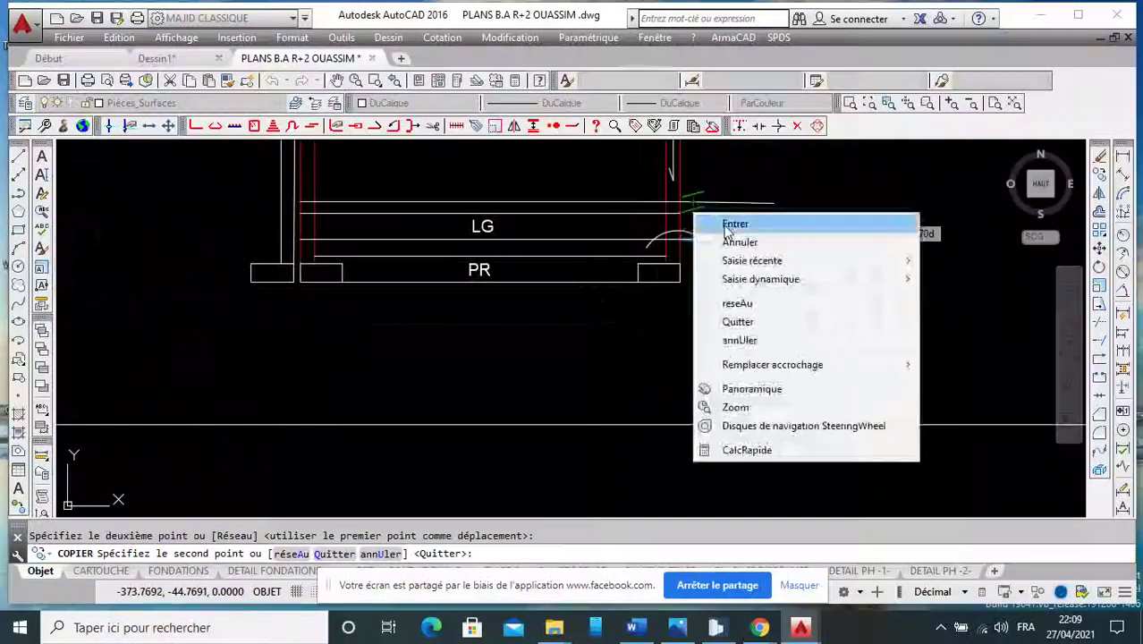
pyautogui.click(728, 228)
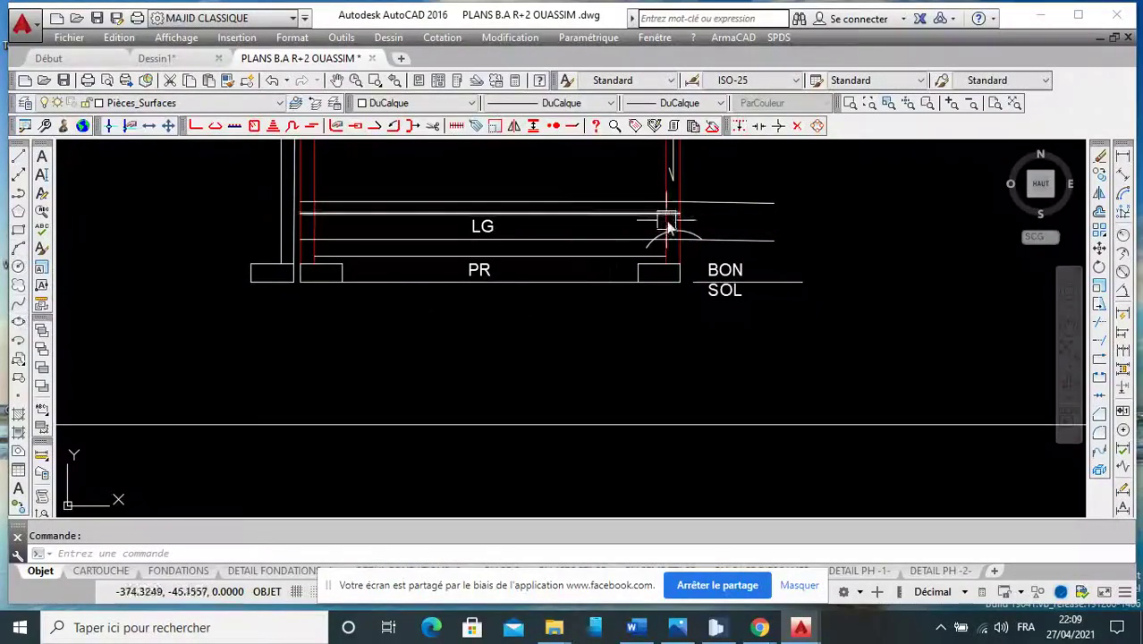
pyautogui.click(757, 240)
# Delete the extra line and reframe the section view.
pyautogui.press('Delete')
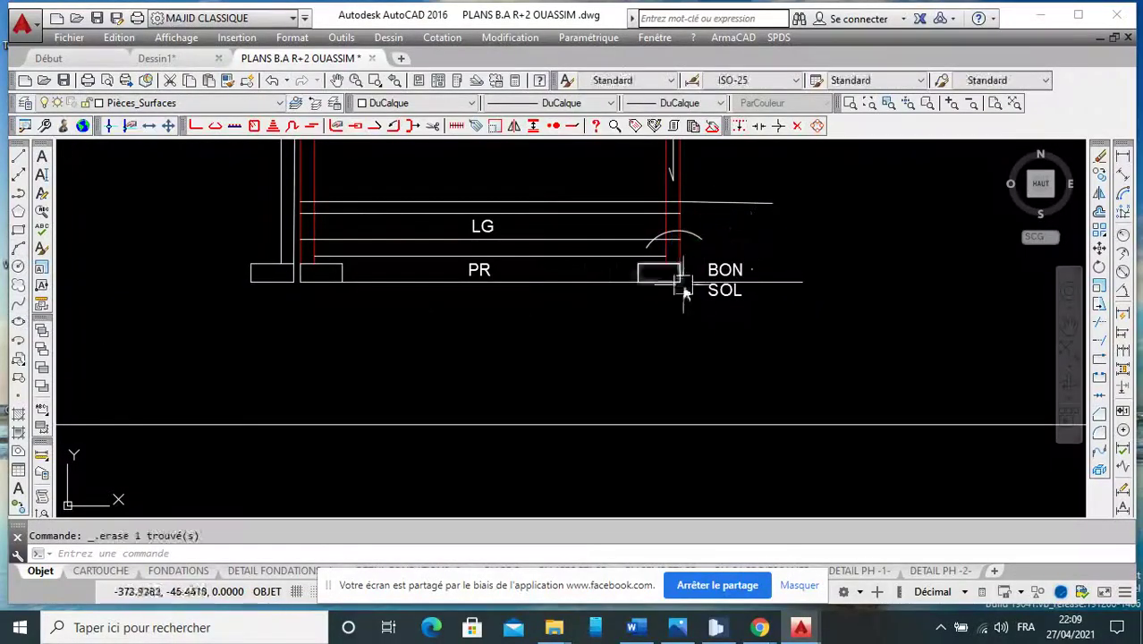
pyautogui.scroll(-2, 621, 279)
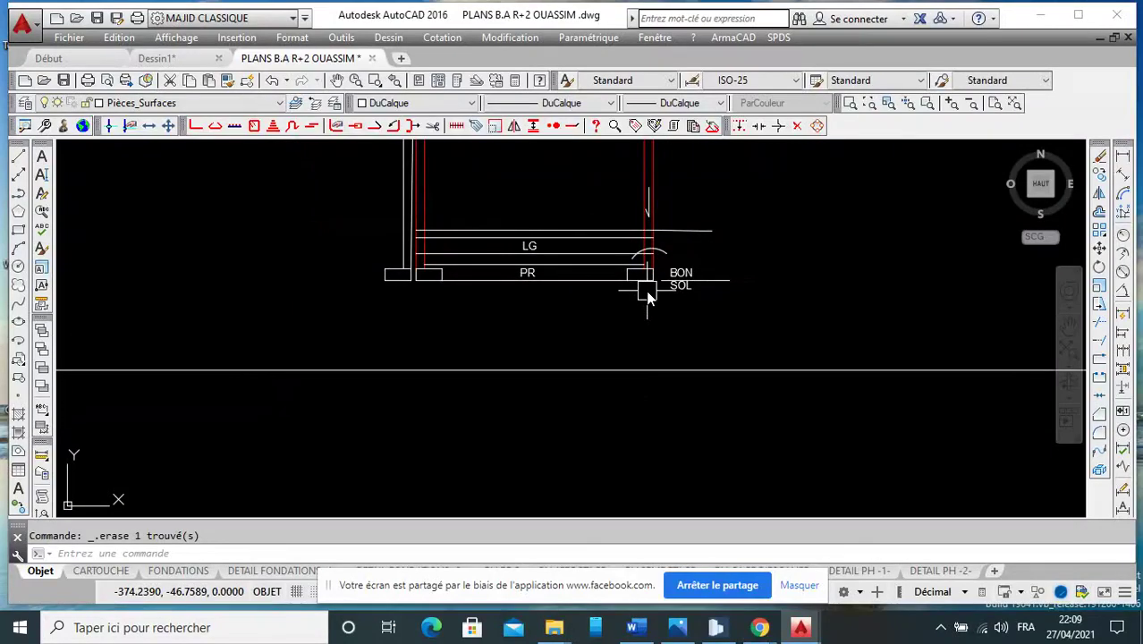
pyautogui.scroll(-2, 636, 287)
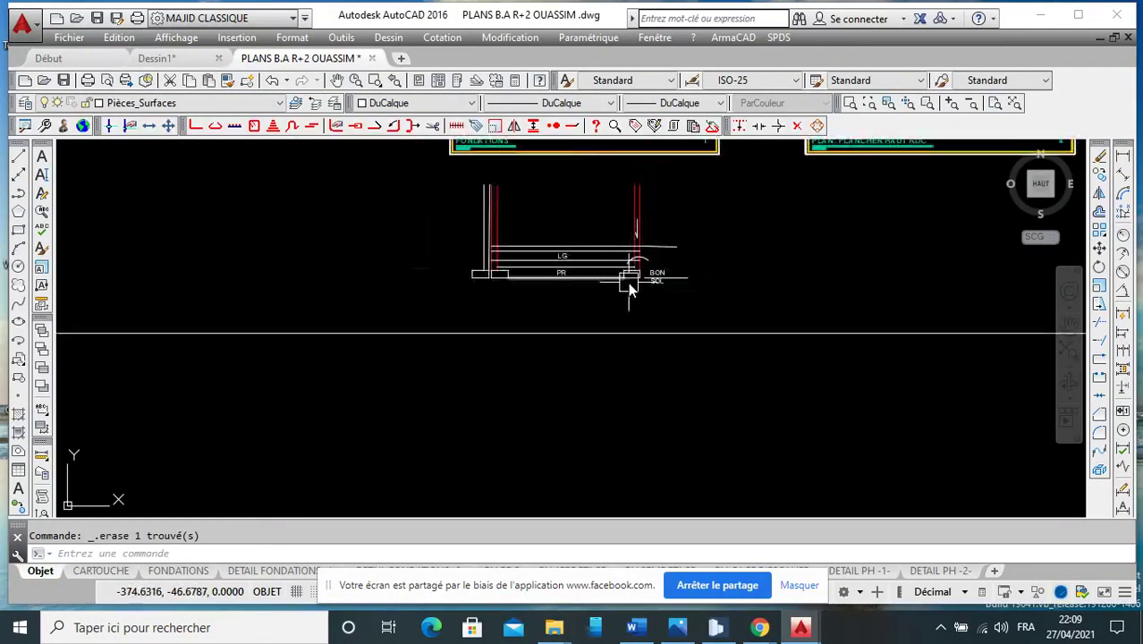
pyautogui.scroll(2, 630, 283)
pyautogui.scroll(2, 631, 283)
pyautogui.moveTo(620, 273); pyautogui.dragTo(653, 295, button='middle')
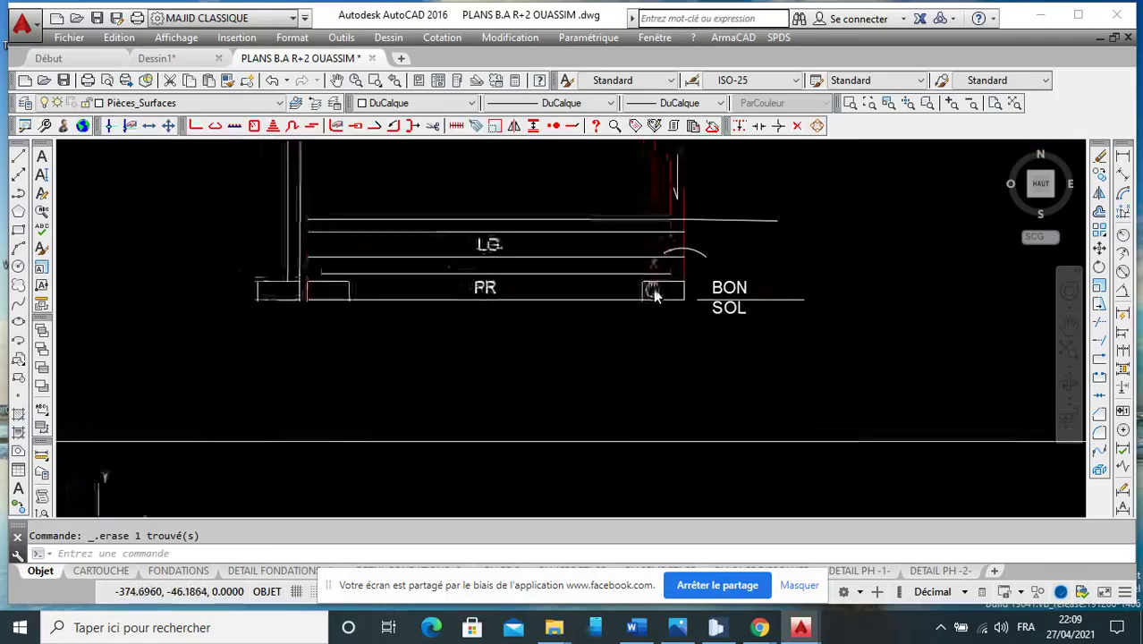
# Draw a vertical line from the right footing's inner corner up to the top beam line.
pyautogui.click(18, 158)
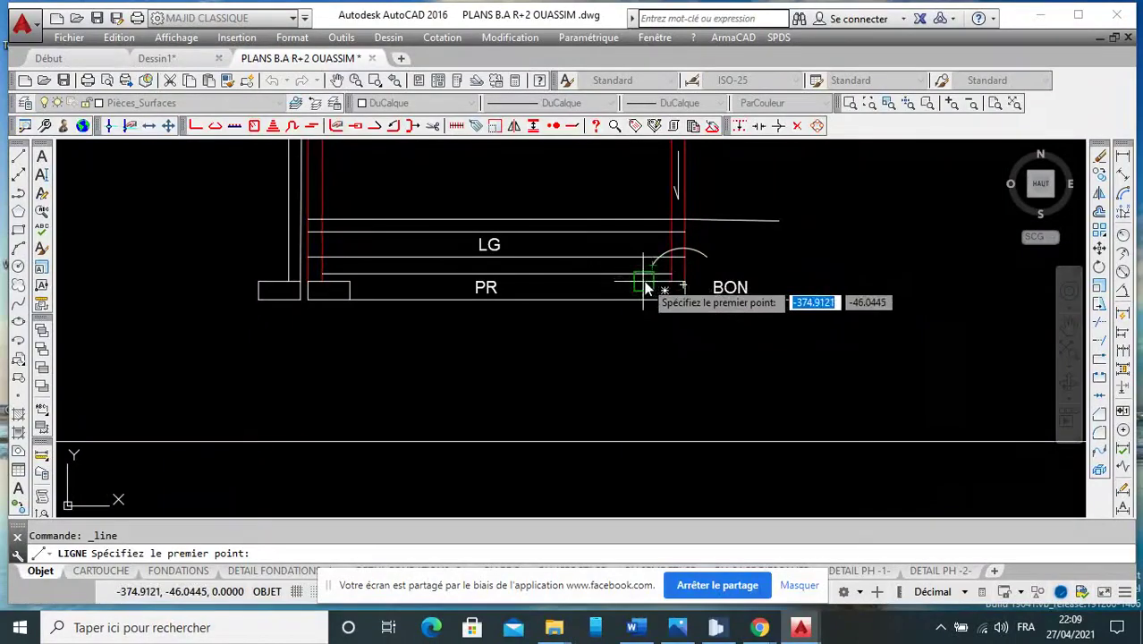
pyautogui.scroll(2, 646, 286)
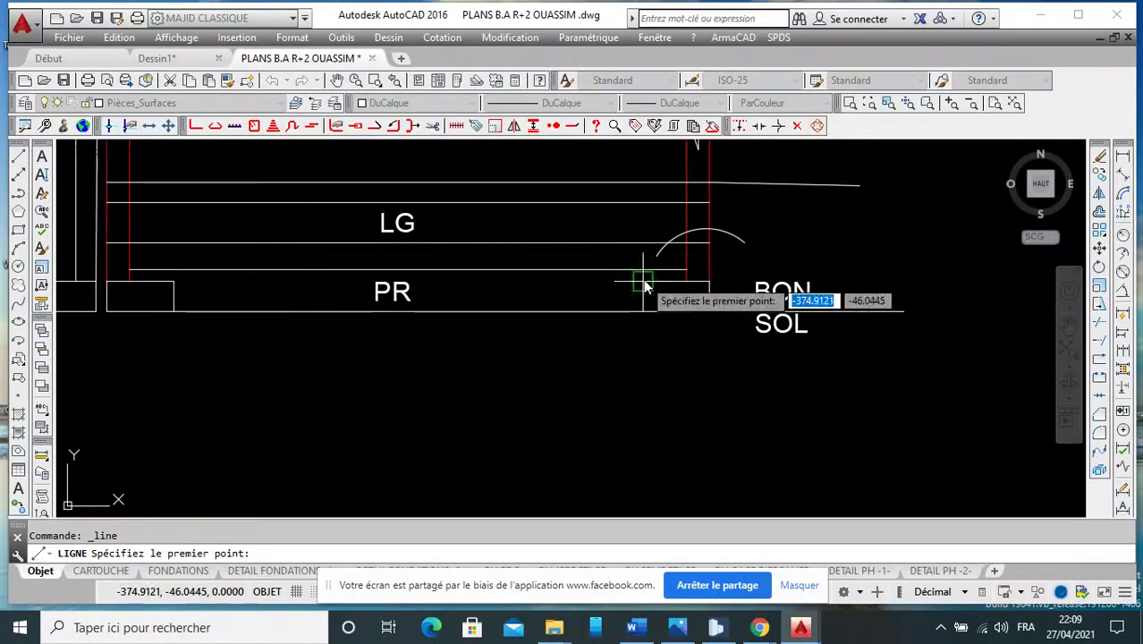
pyautogui.click(644, 283)
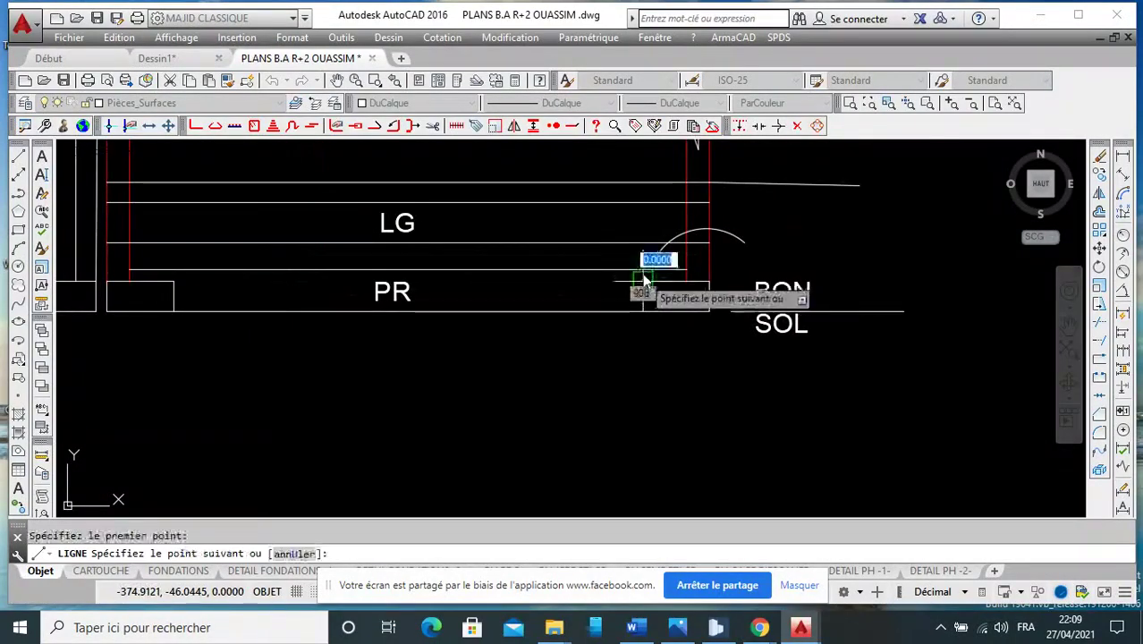
pyautogui.rightClick(644, 188)
pyautogui.click(681, 188)
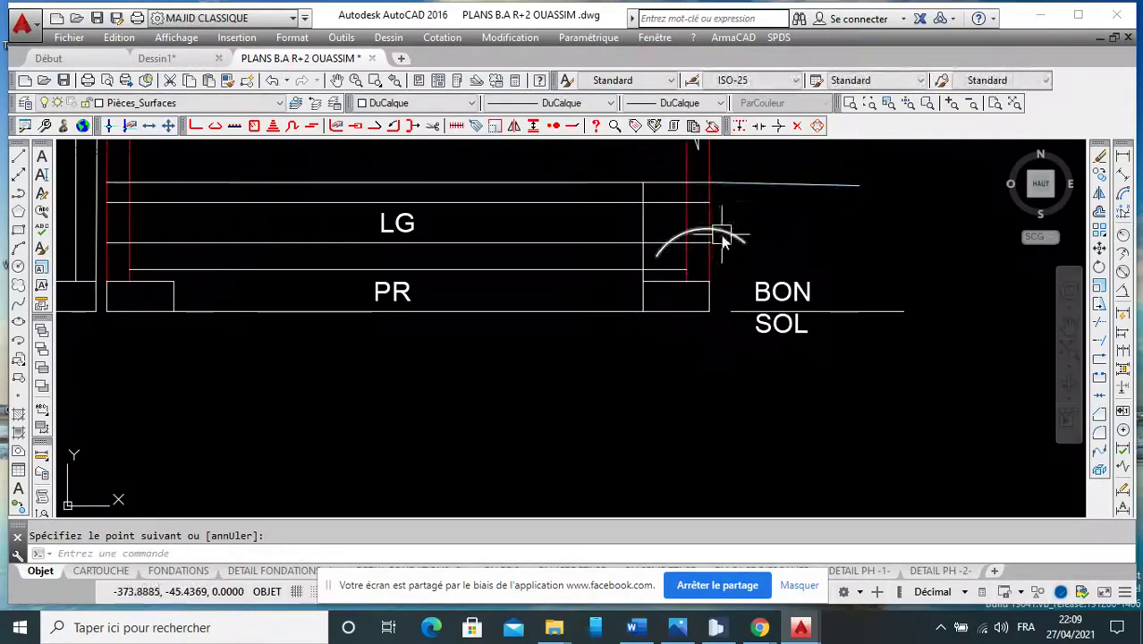
pyautogui.click(666, 205)
# Stretch the LG beam lines' right ends back to the new vertical line.
pyautogui.click(708, 204)
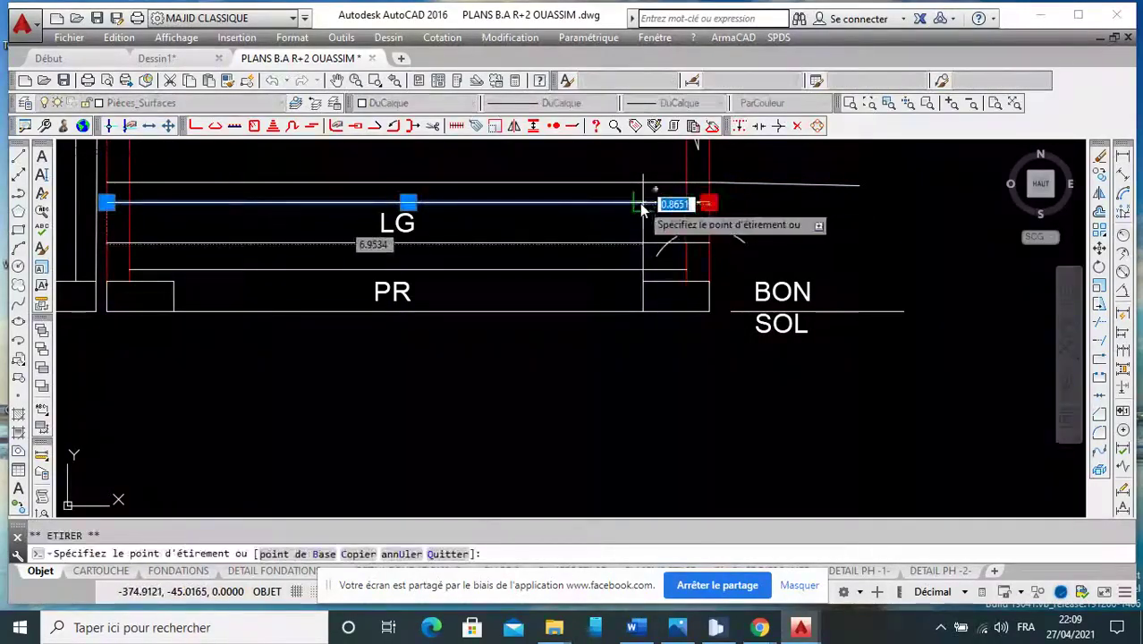
pyautogui.click(643, 203)
pyautogui.scroll(3, 651, 246)
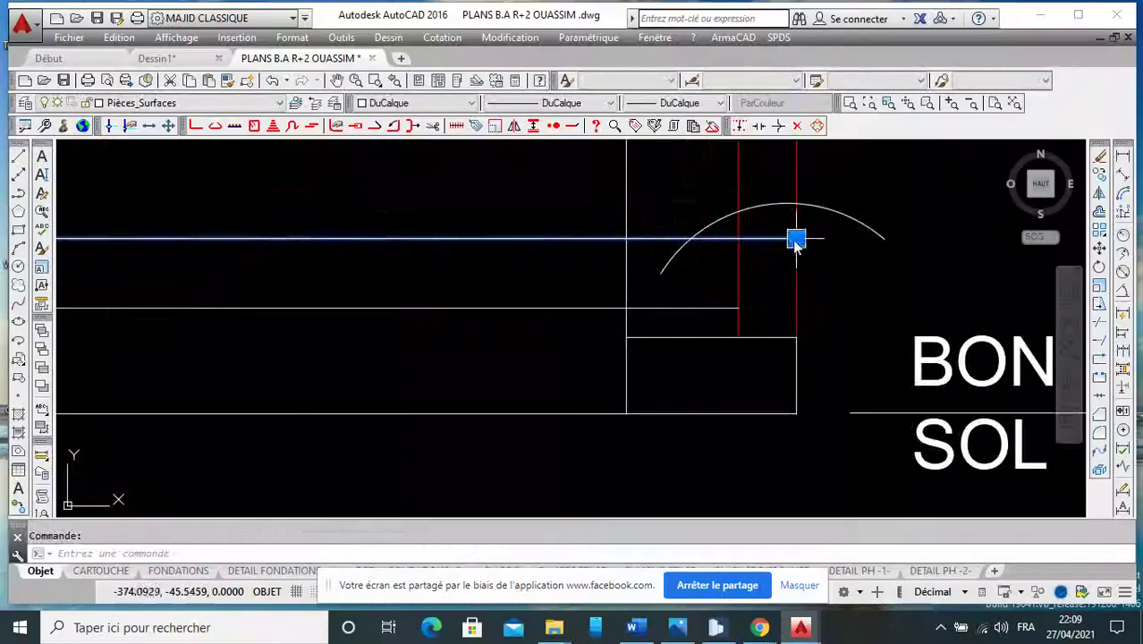
pyautogui.click(796, 238)
pyautogui.click(626, 238)
pyautogui.click(733, 309)
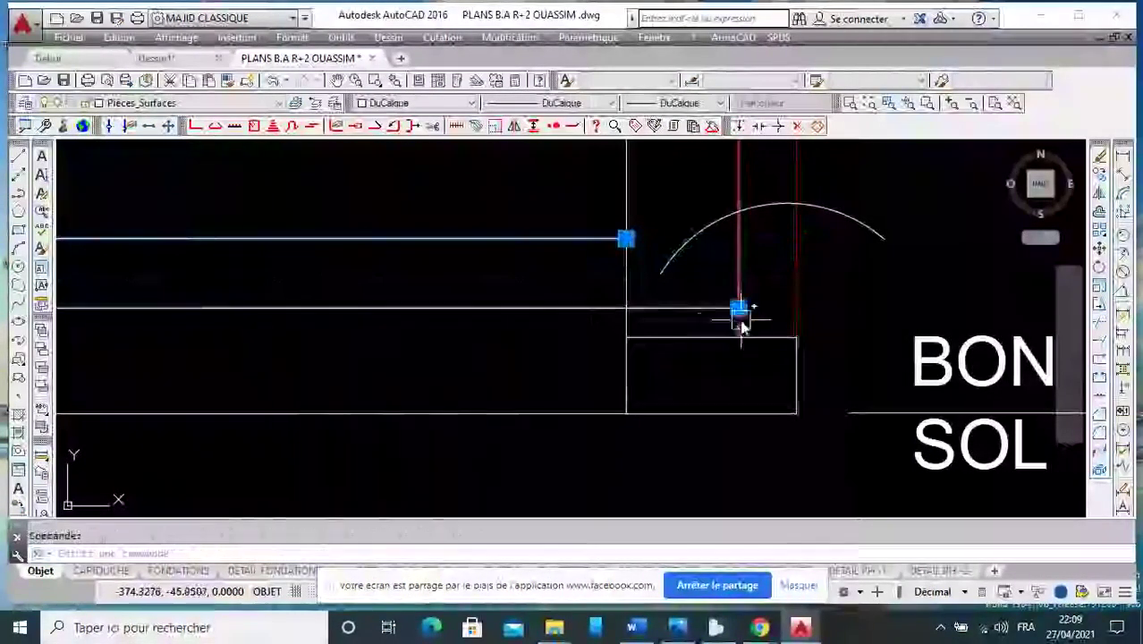
pyautogui.click(739, 309)
pyautogui.scroll(-5, 716, 291)
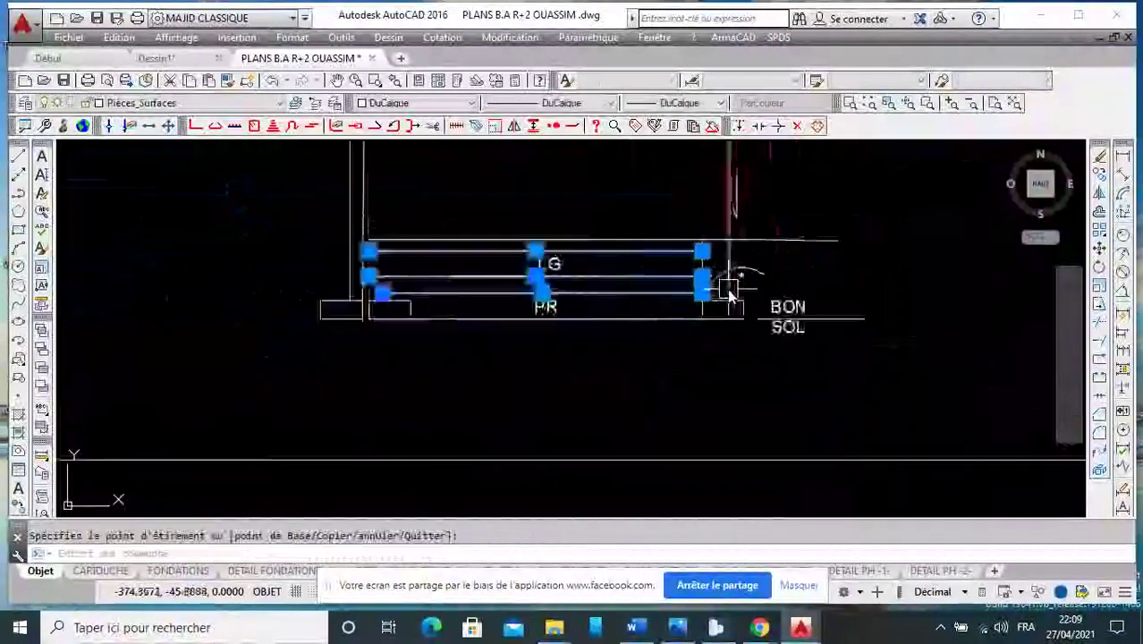
pyautogui.moveTo(674, 290); pyautogui.dragTo(693, 324, button='middle')
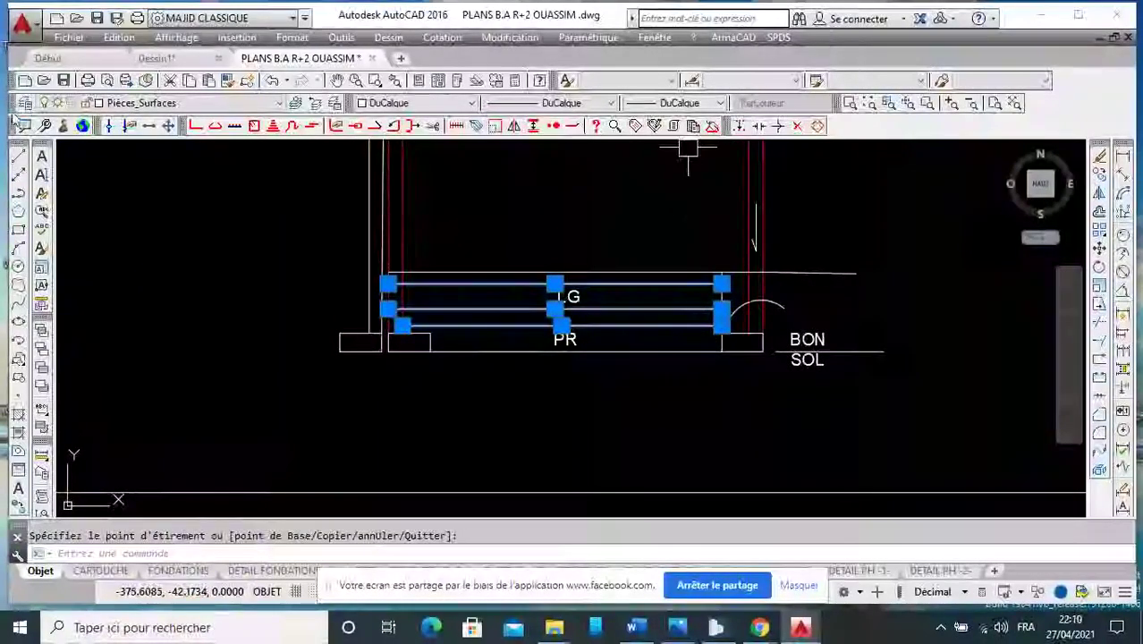
pyautogui.click(19, 157)
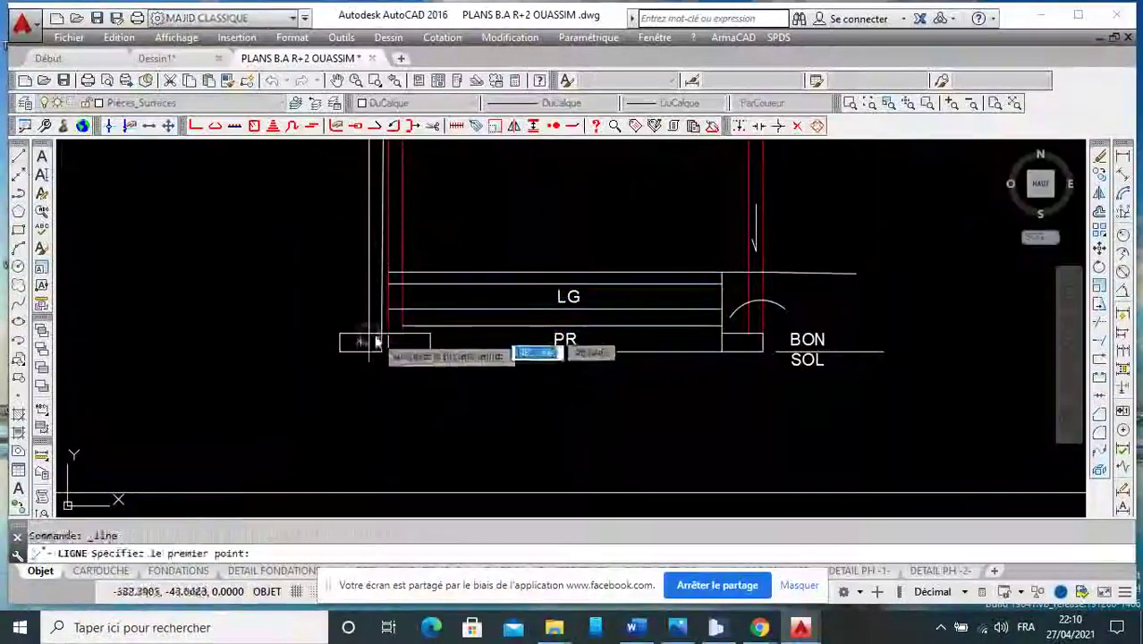
# Draw a vertical line up from the left footing.
pyautogui.click(430, 330)
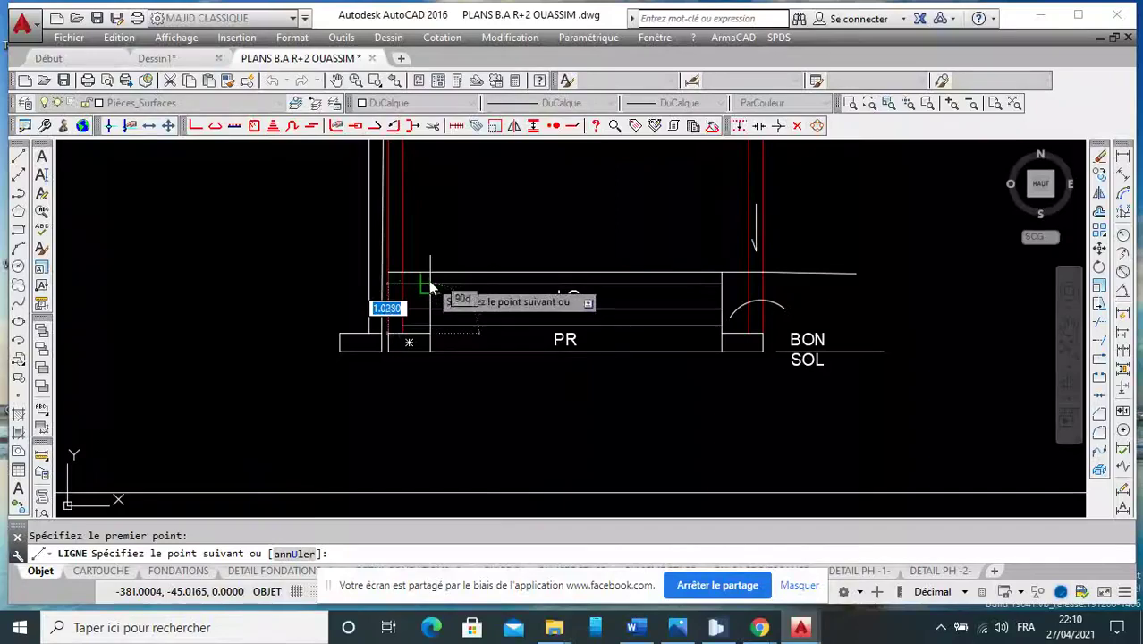
pyautogui.rightClick(426, 278)
pyautogui.click(447, 280)
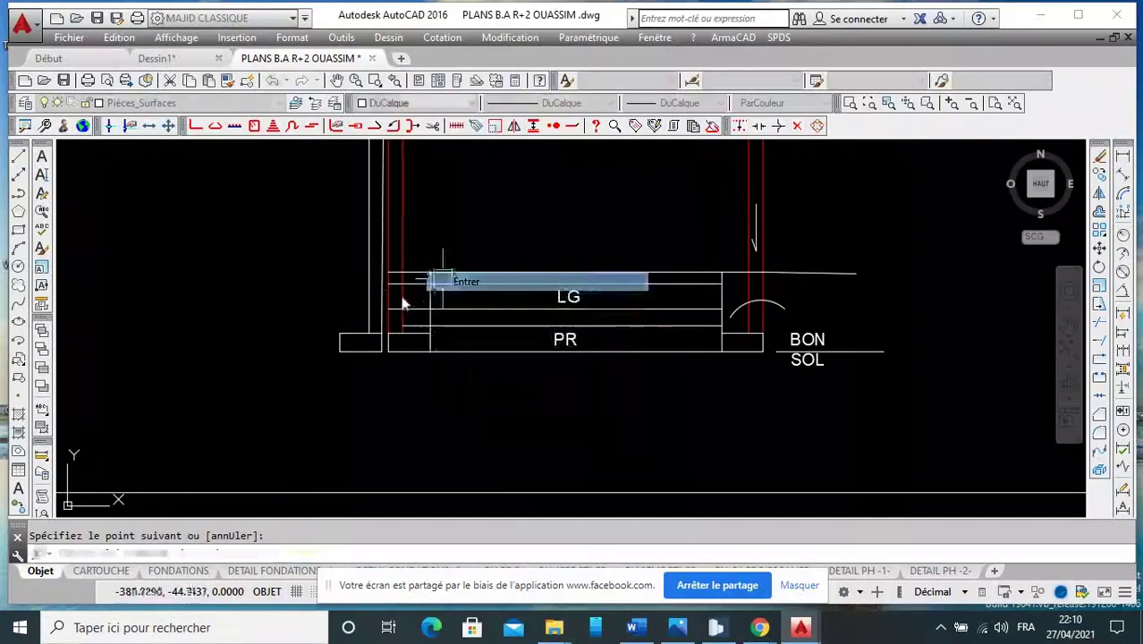
# Stretch the left ends of the three beam lines to the left wall line.
pyautogui.click(389, 311)
pyautogui.click(388, 310)
pyautogui.click(429, 310)
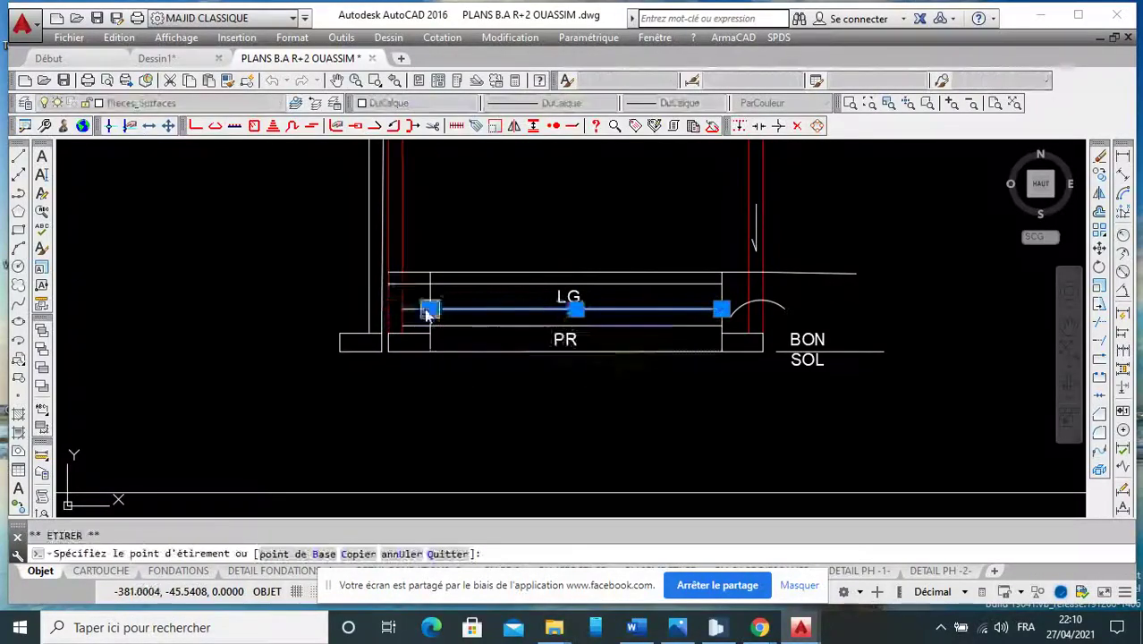
pyautogui.click(412, 284)
pyautogui.click(389, 284)
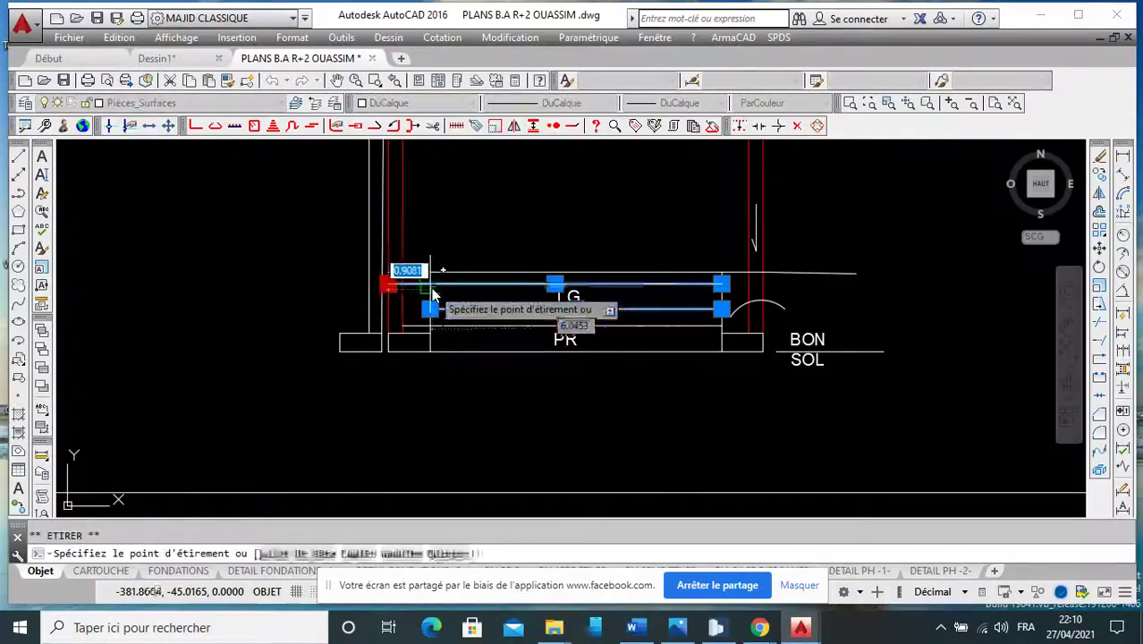
pyautogui.click(429, 284)
pyautogui.scroll(4, 407, 330)
pyautogui.click(407, 321)
pyautogui.click(396, 318)
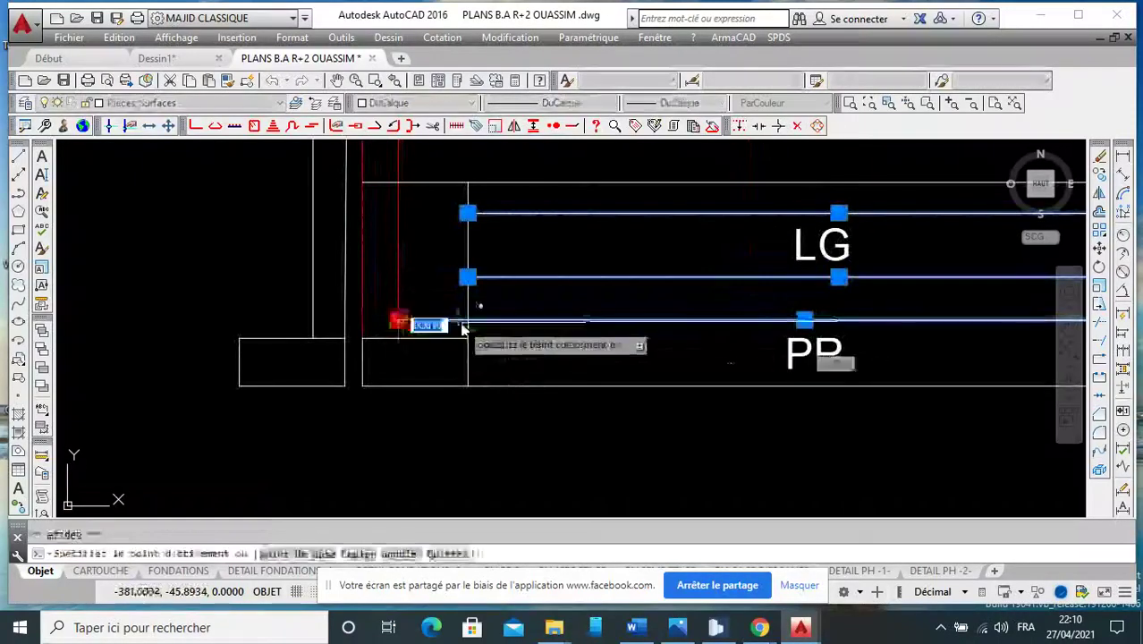
pyautogui.click(468, 318)
pyautogui.scroll(-2, 451, 361)
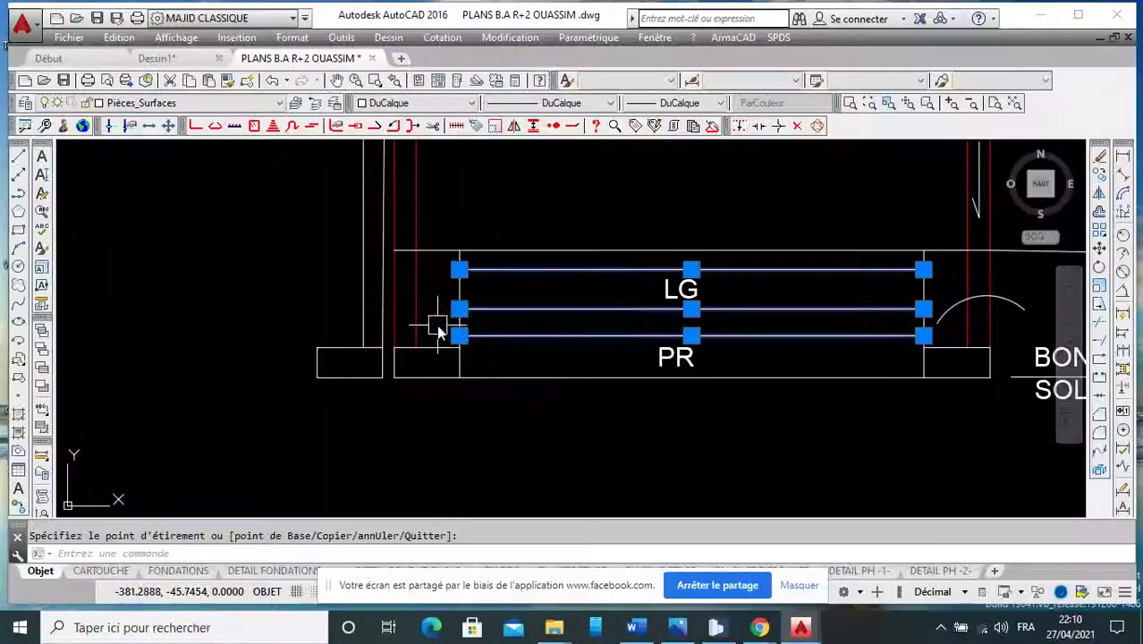
# Extend the left red wall line down to the footing, leaving the top line unchanged.
pyautogui.press('Escape')
pyautogui.click(415, 322)
pyautogui.click(415, 347)
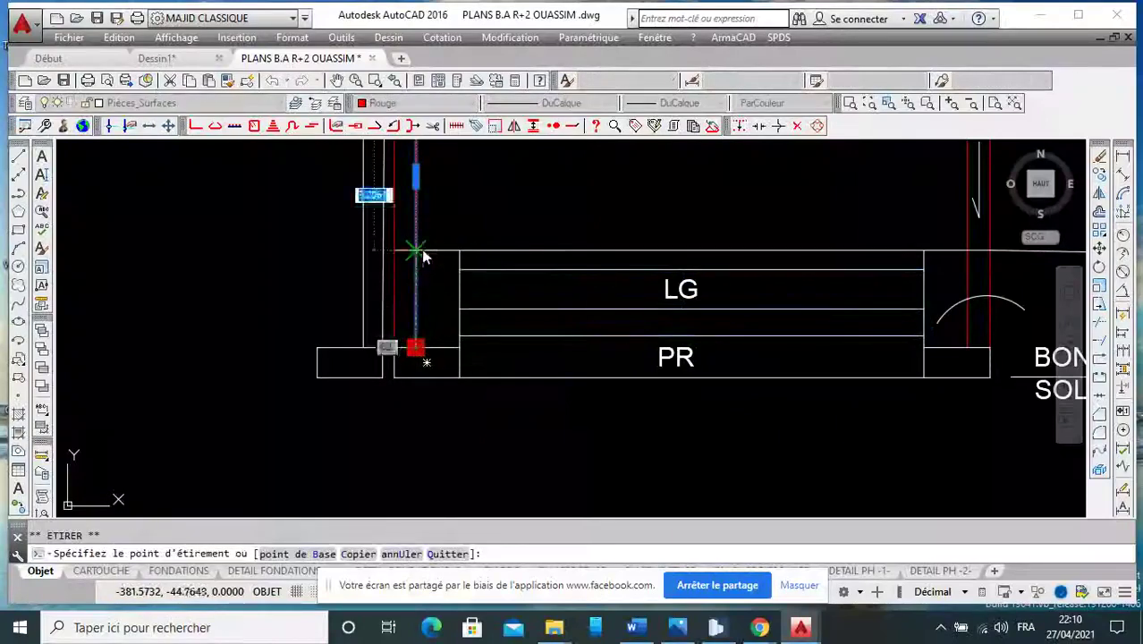
pyautogui.click(424, 256)
pyautogui.click(446, 253)
pyautogui.press('Escape')
pyautogui.click(446, 252)
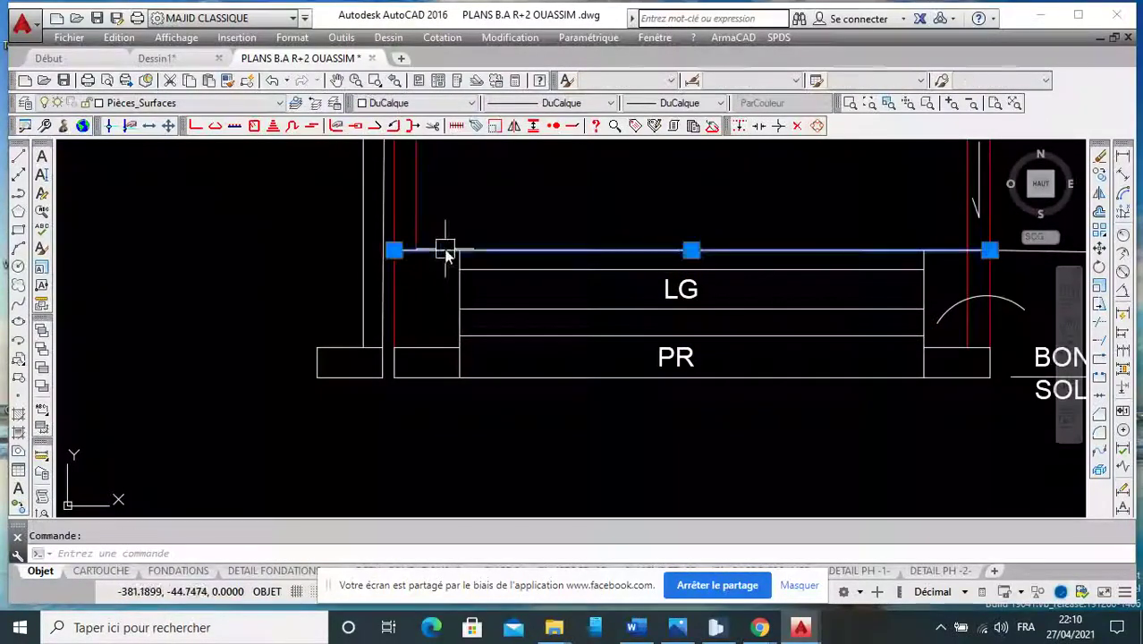
pyautogui.click(395, 251)
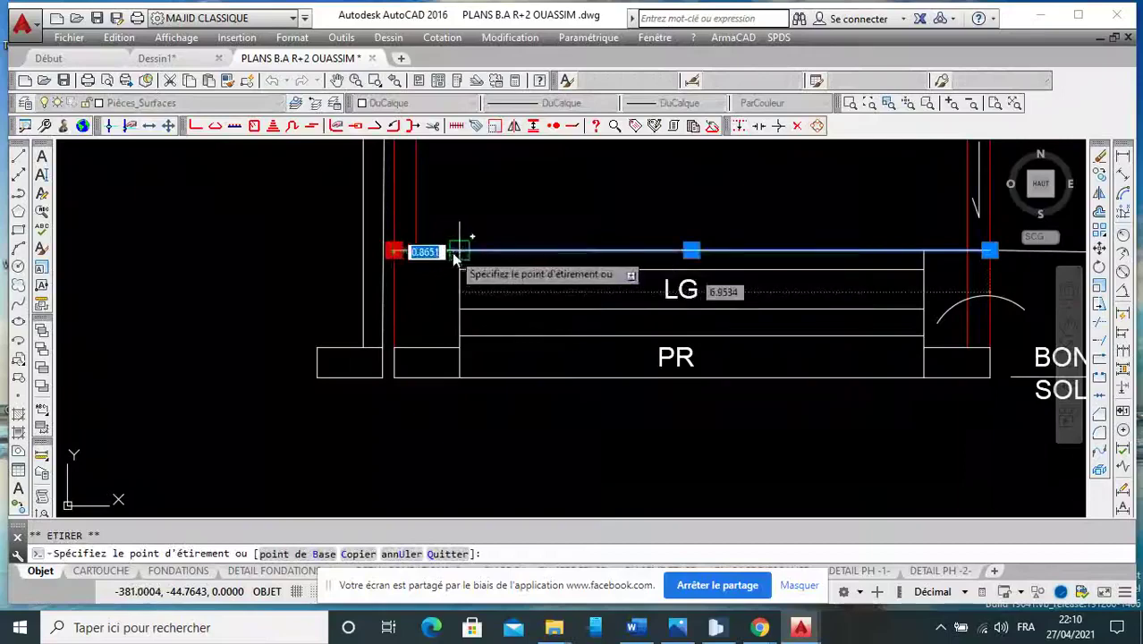
pyautogui.press('Escape')
pyautogui.press('Escape')
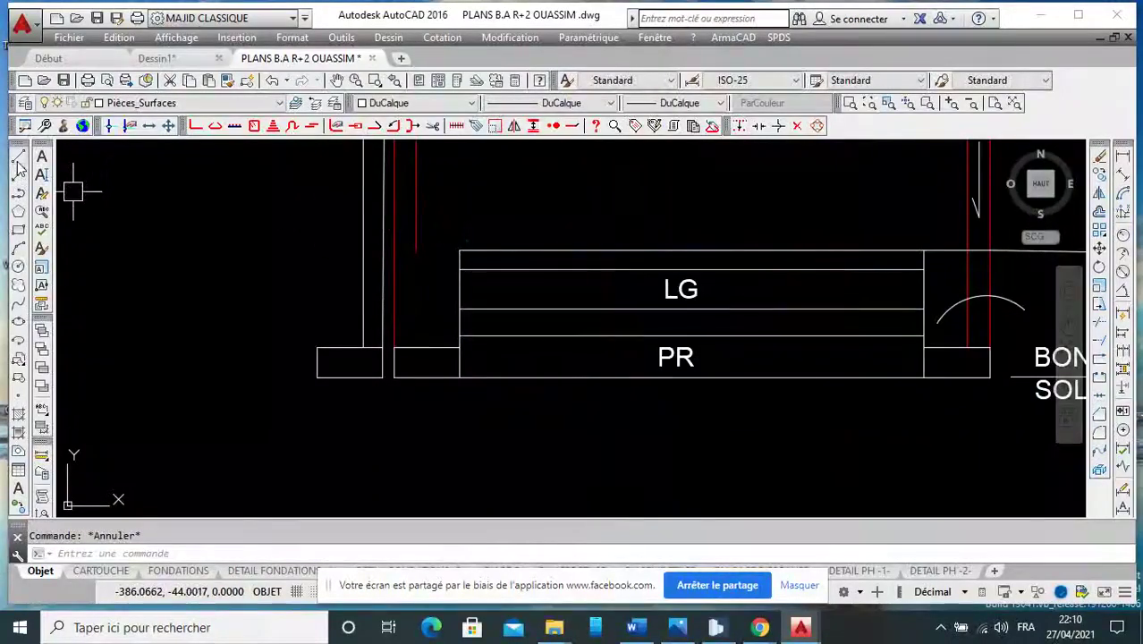
# Draw a short line from the left wall corner to the beam's left edge.
pyautogui.click(18, 157)
pyautogui.click(459, 251)
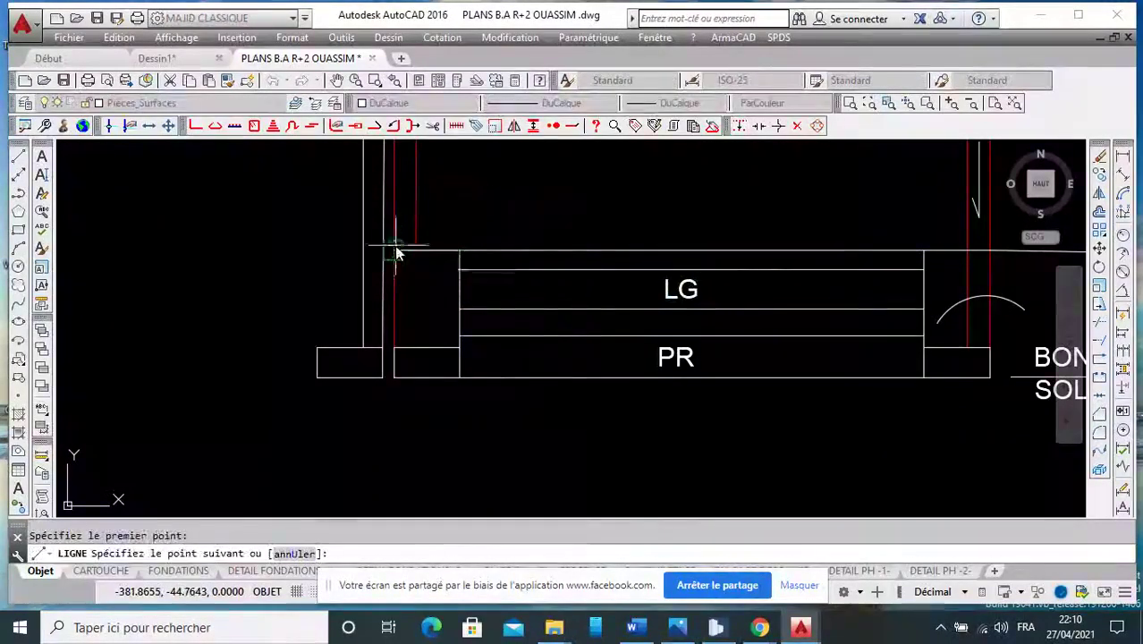
pyautogui.click(395, 252)
pyautogui.press('Escape')
# Set the new short line and the beam's left vertical line to red.
pyautogui.click(439, 251)
pyautogui.click(459, 295)
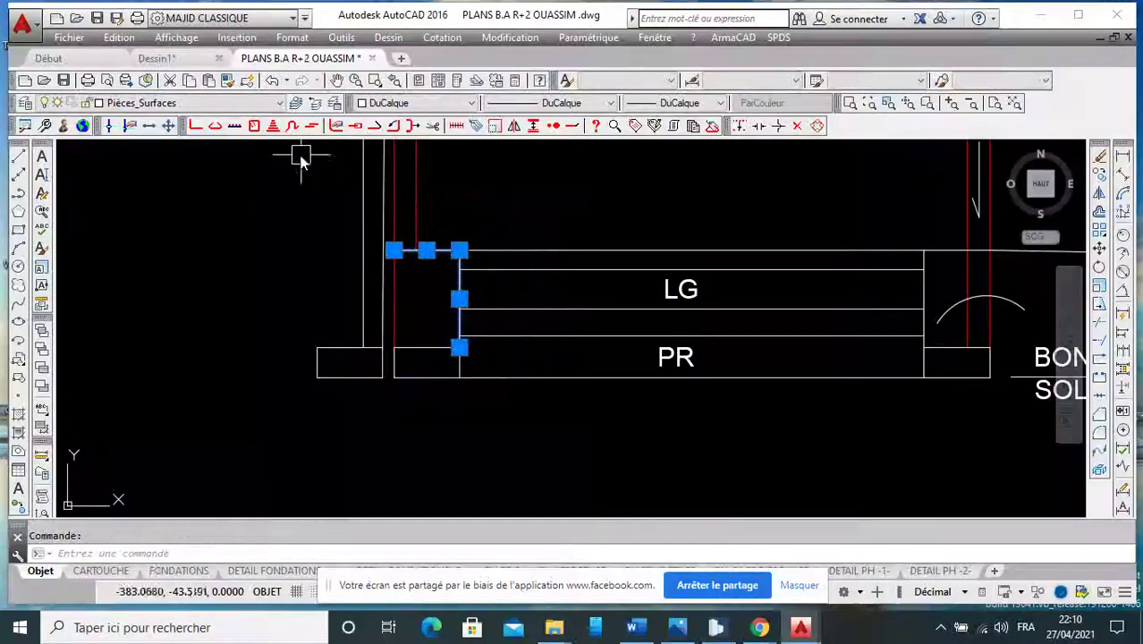
pyautogui.click(408, 106)
pyautogui.click(385, 143)
pyautogui.press('Escape')
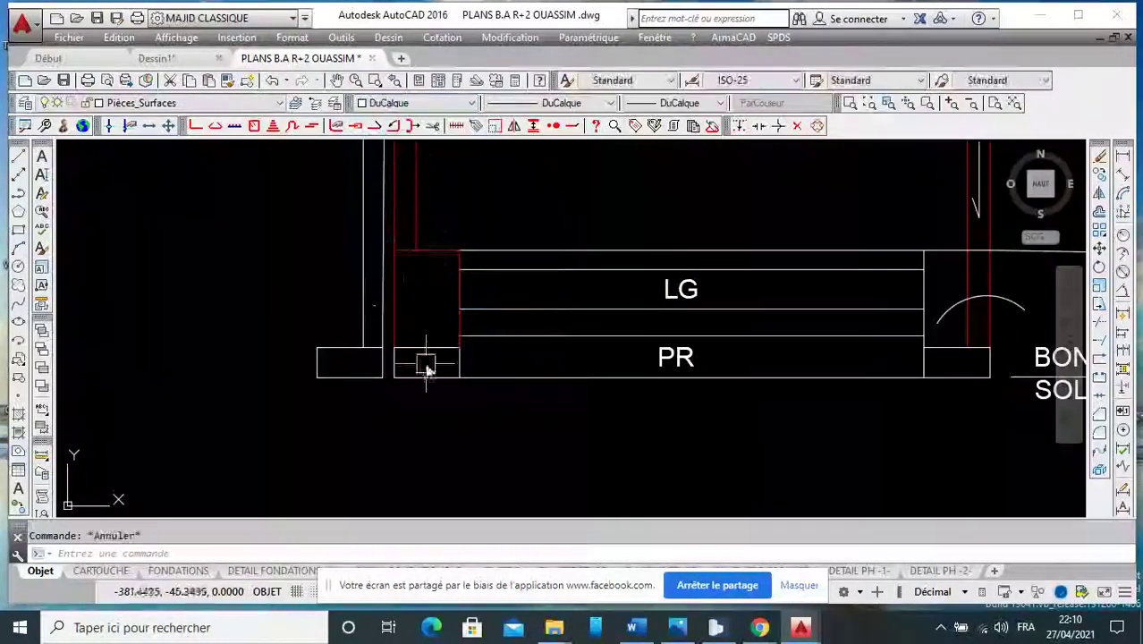
pyautogui.moveTo(436, 386); pyautogui.dragTo(417, 338, button='middle')
pyautogui.moveTo(432, 327)
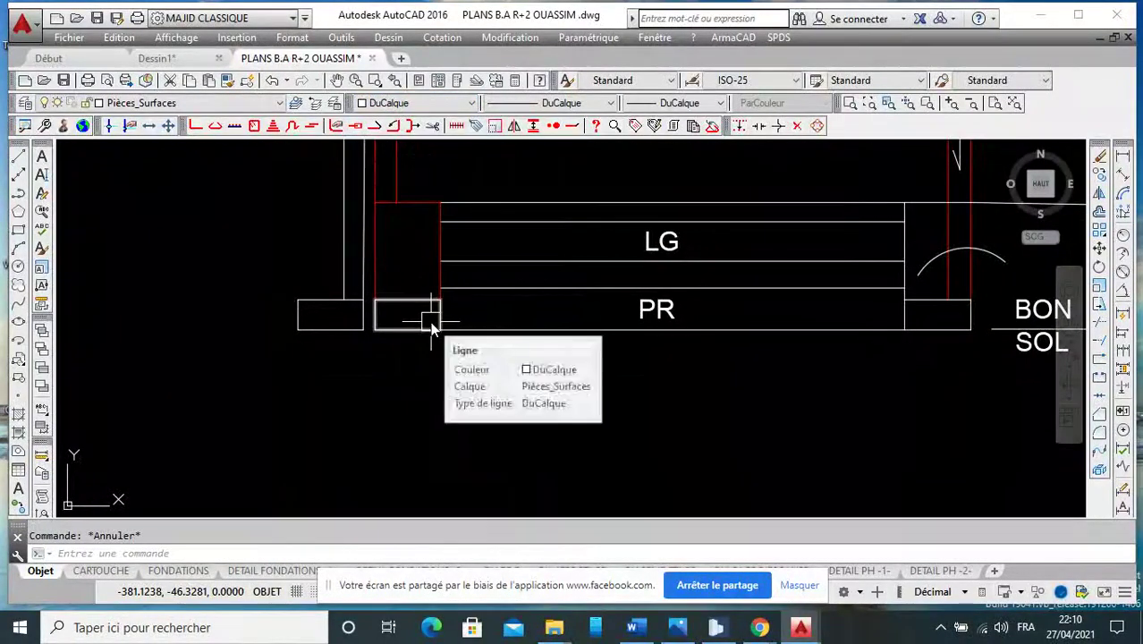
pyautogui.scroll(-2, 431, 327)
pyautogui.scroll(2, 470, 326)
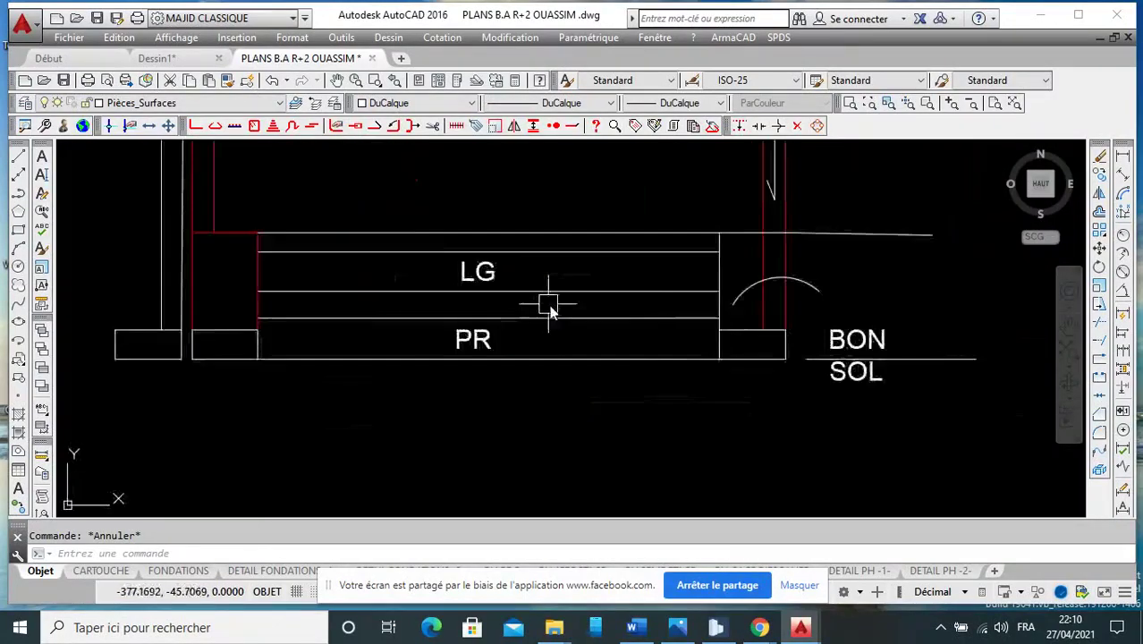
pyautogui.scroll(2, 544, 301)
pyautogui.scroll(-2, 595, 308)
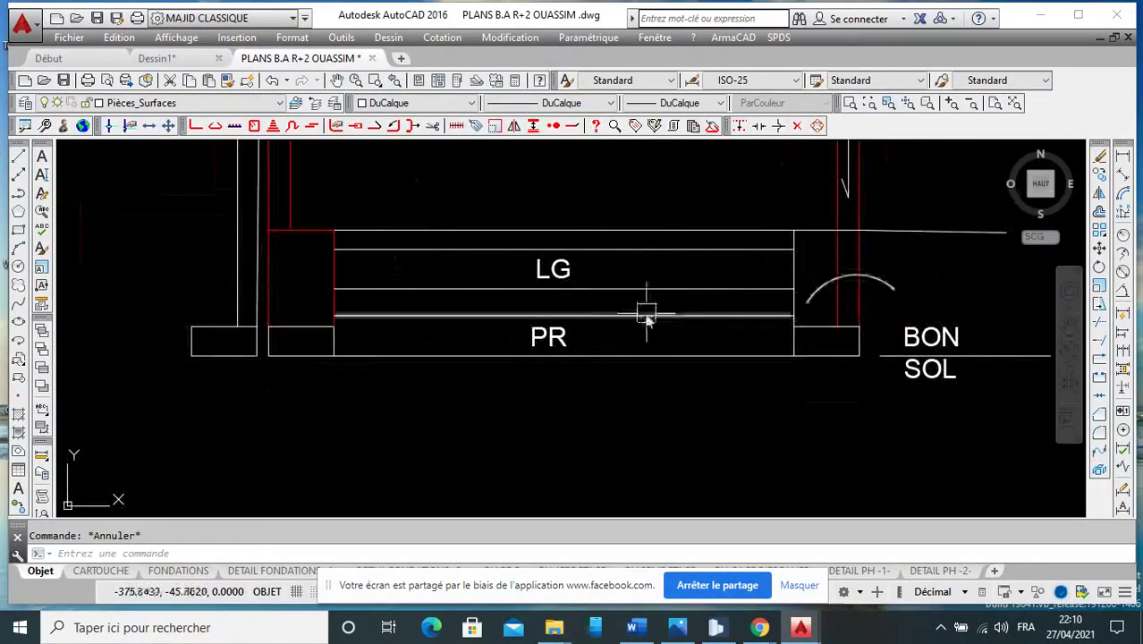
# Delete the PR label and the two lower beam lines.
pyautogui.click(646, 315)
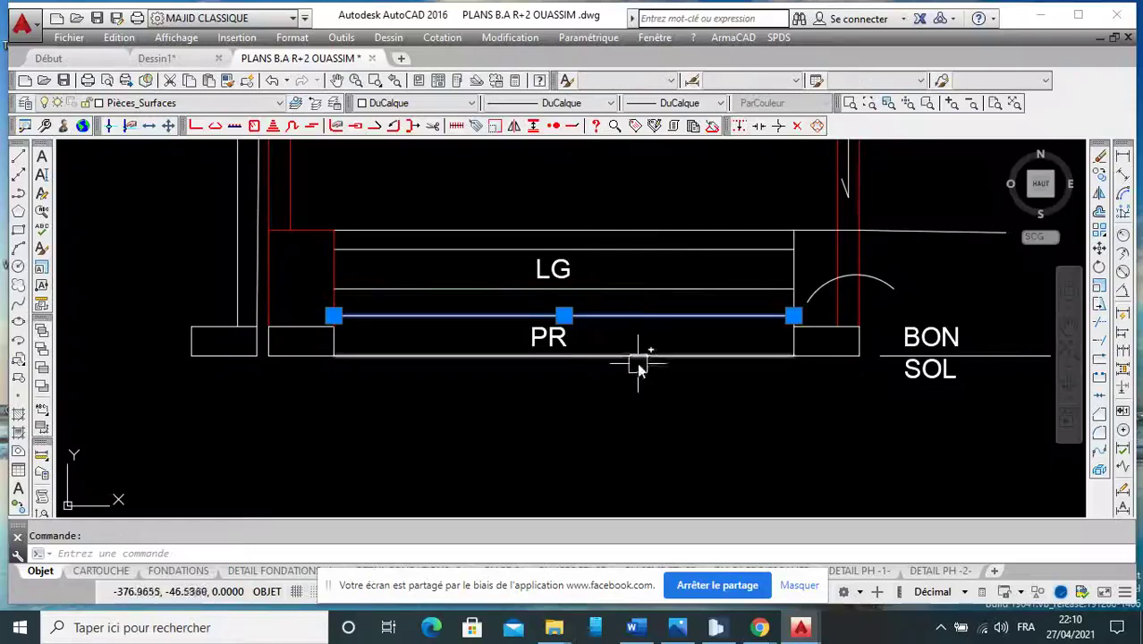
pyautogui.click(637, 356)
pyautogui.click(553, 340)
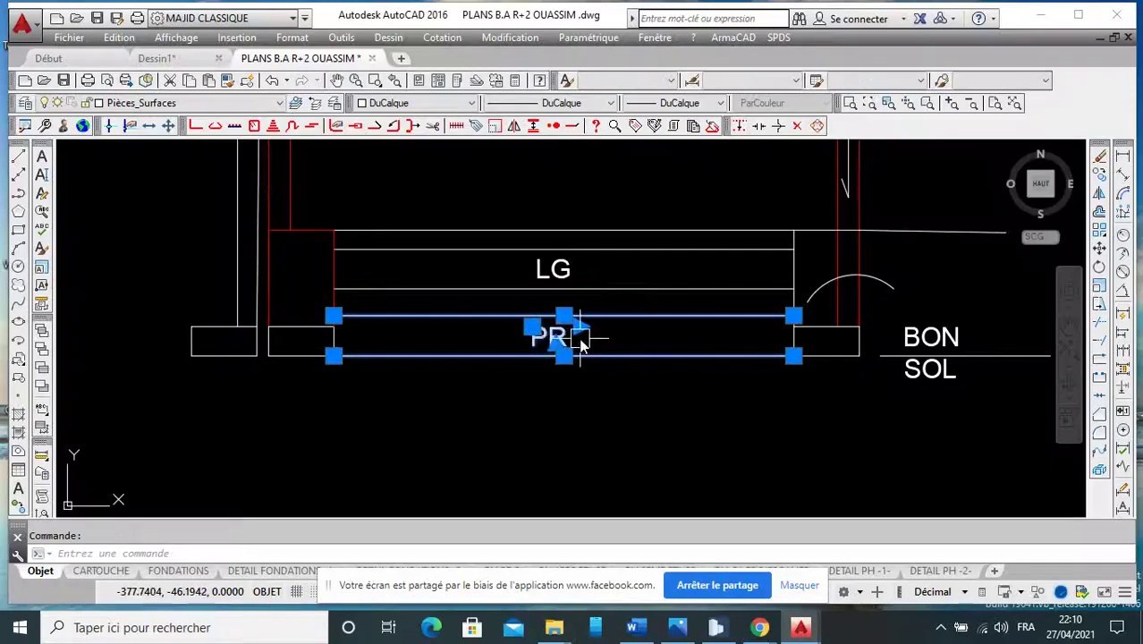
pyautogui.press('Delete')
# Make the vertical line at the LG beam's right end Rouge (red).
pyautogui.scroll(-2, 595, 345)
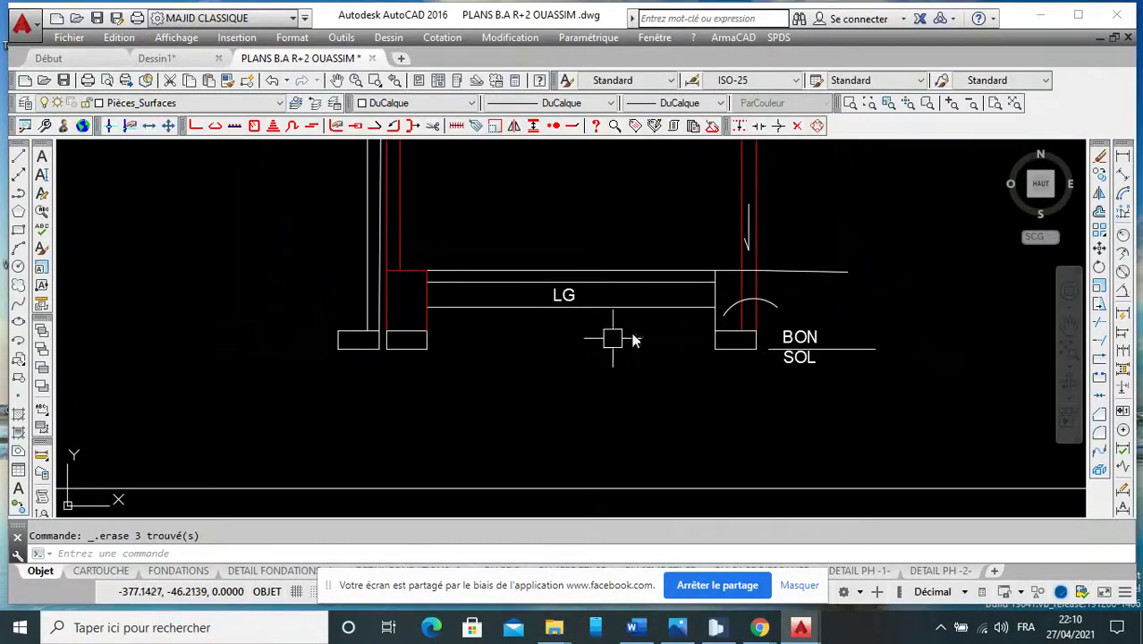
pyautogui.scroll(3, 720, 313)
pyautogui.click(707, 280)
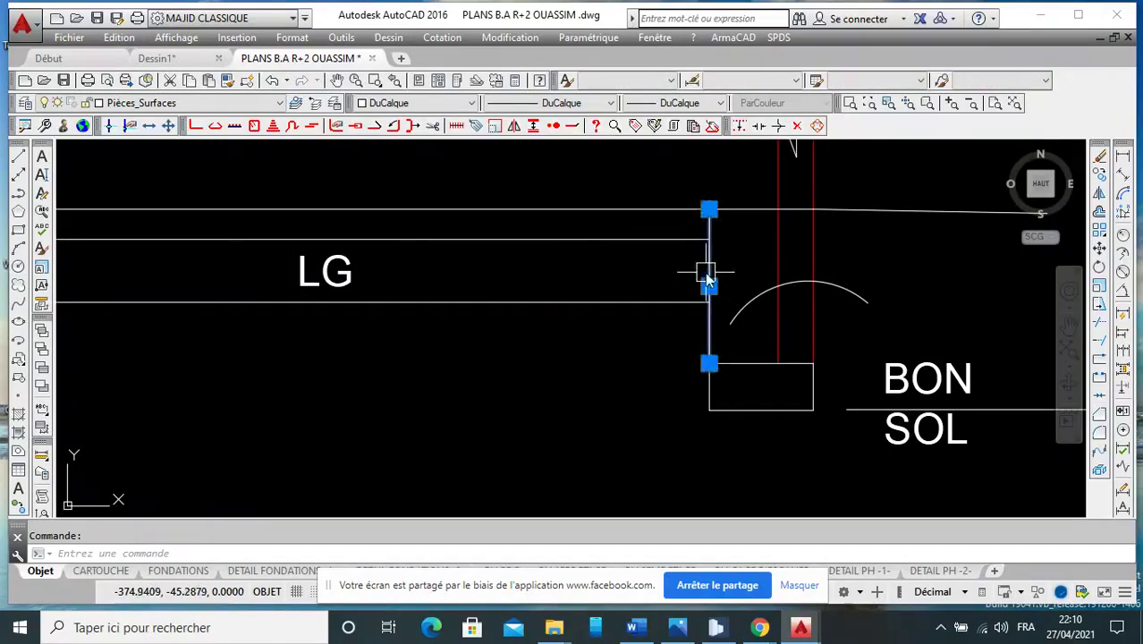
pyautogui.click(393, 103)
pyautogui.click(385, 145)
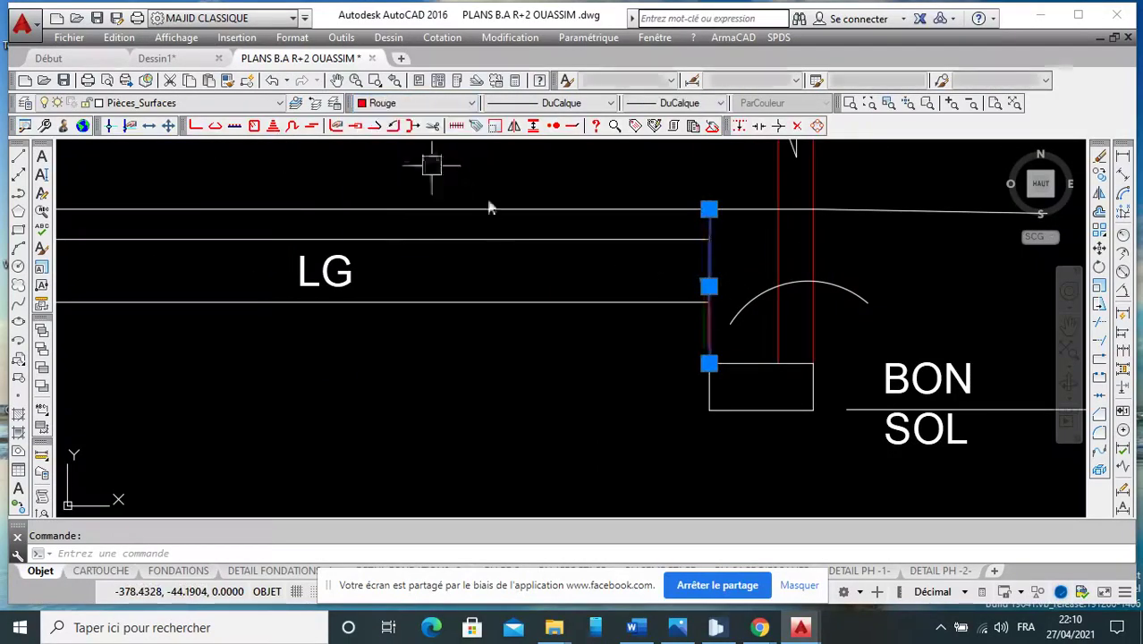
# Zoom out and pan to review the section detail.
pyautogui.scroll(-2, 670, 309)
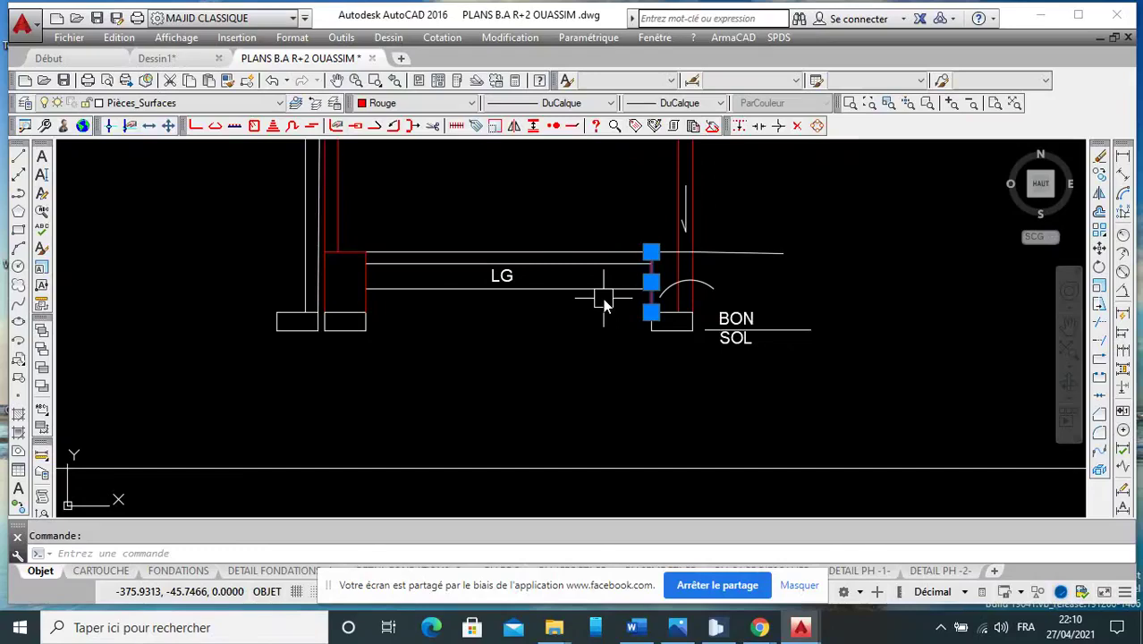
pyautogui.scroll(-5, 605, 304)
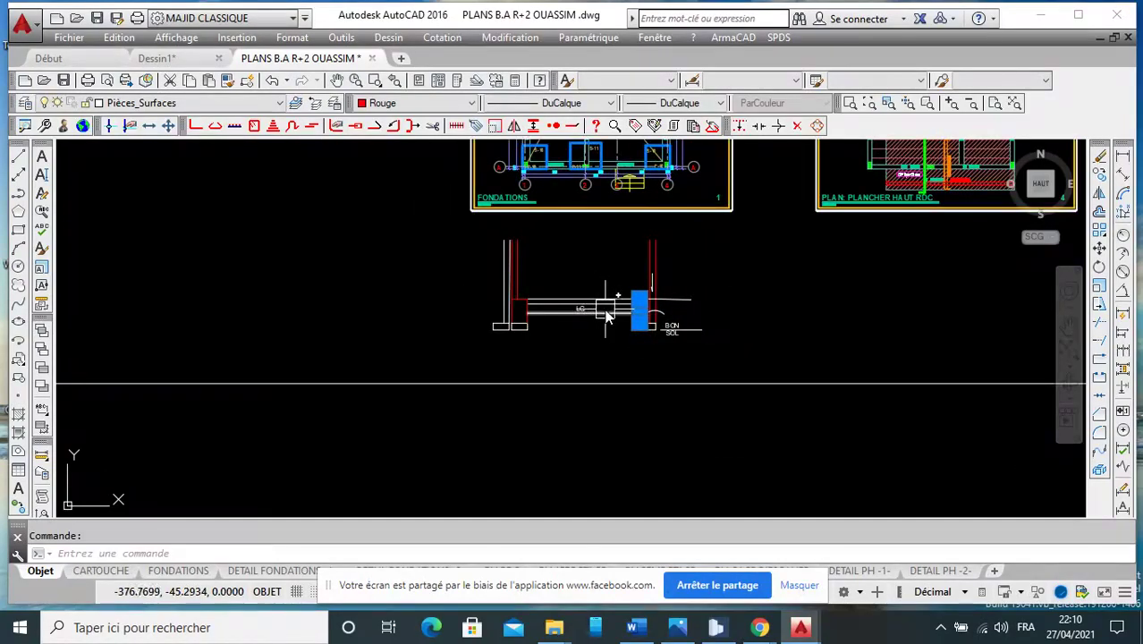
pyautogui.scroll(2, 601, 326)
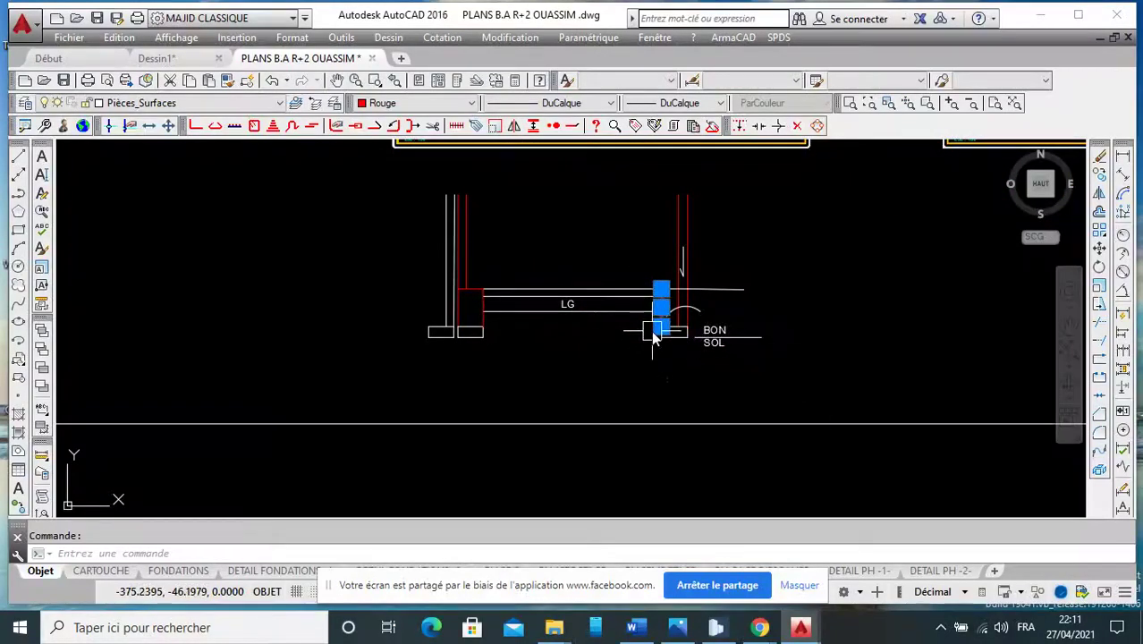
pyautogui.scroll(-2, 651, 330)
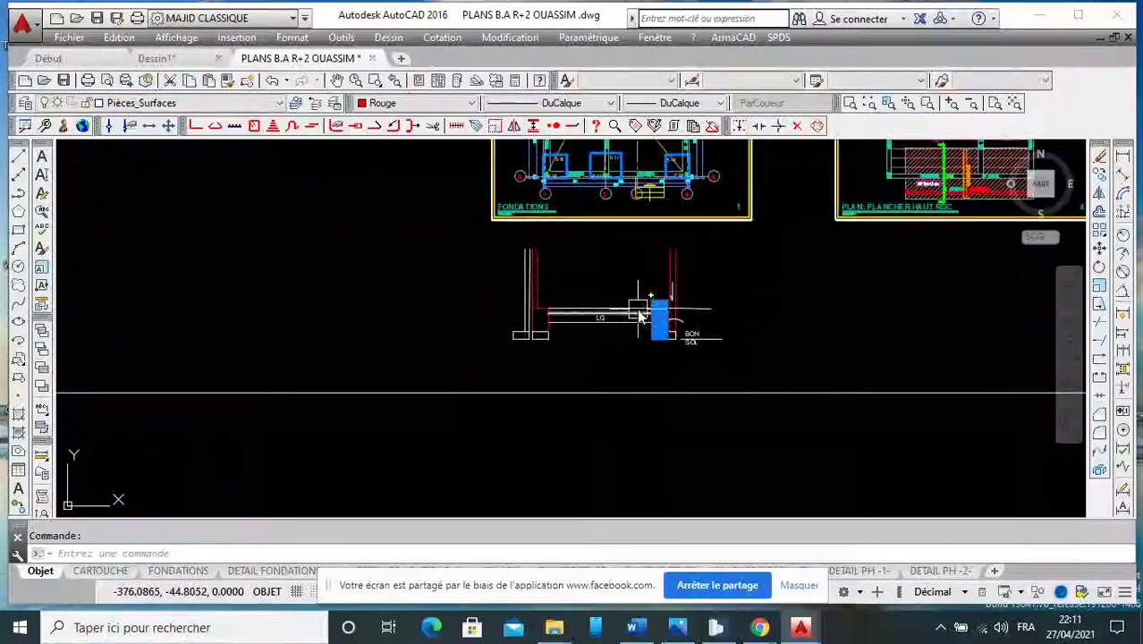
pyautogui.scroll(-1, 640, 315)
pyautogui.scroll(-1, 646, 332)
pyautogui.moveTo(637, 353); pyautogui.dragTo(628, 370, button='middle')
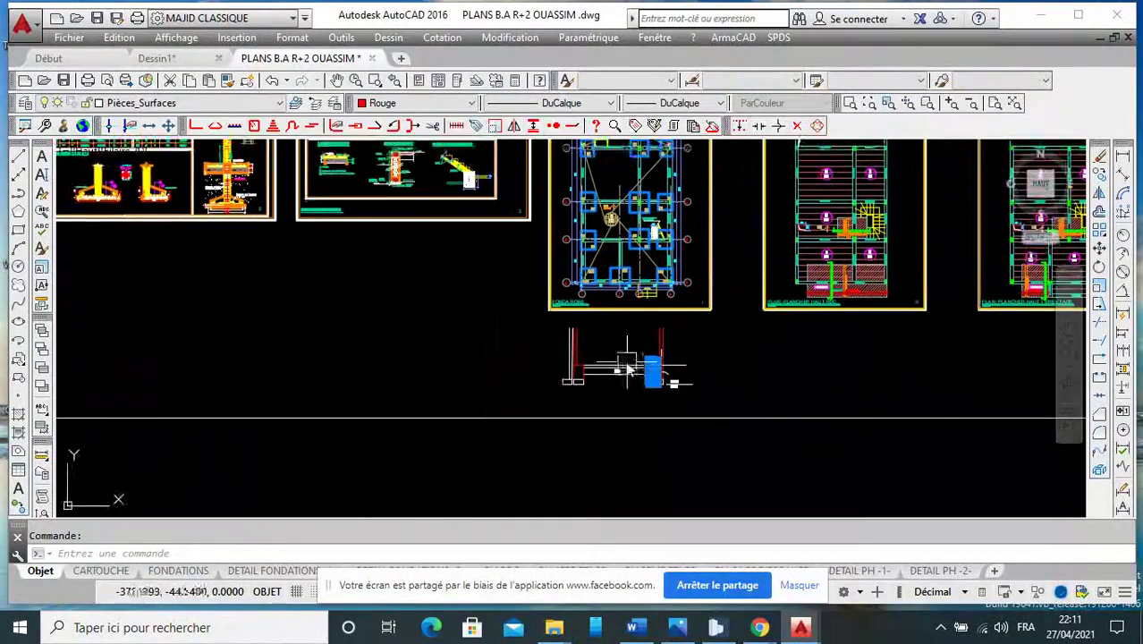
pyautogui.scroll(4, 658, 385)
pyautogui.scroll(2, 653, 389)
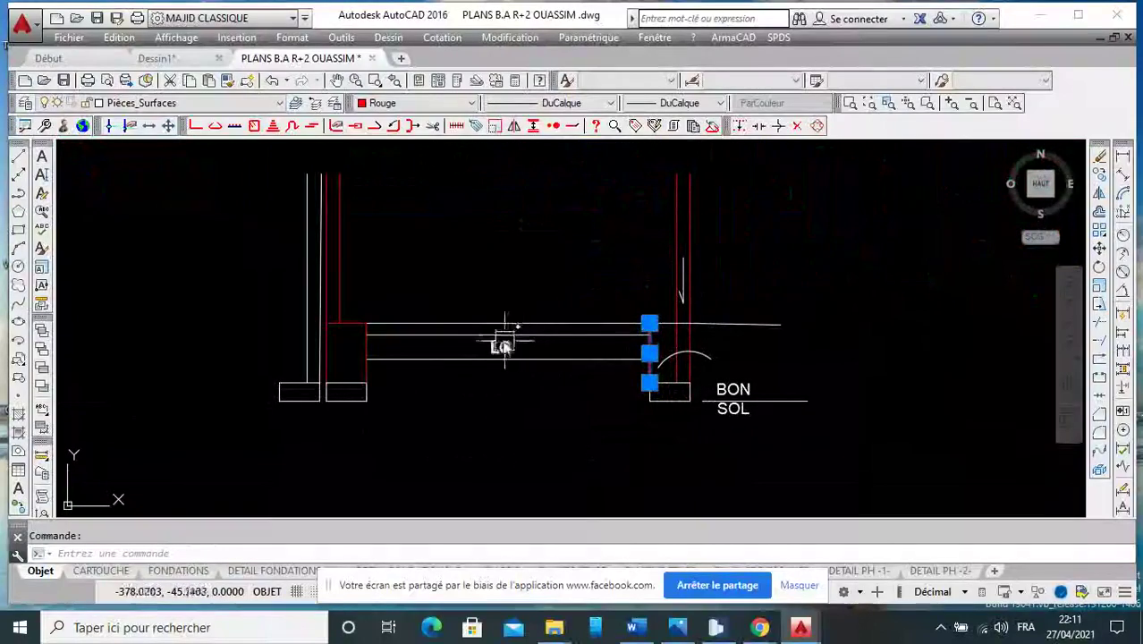
pyautogui.scroll(-3, 491, 332)
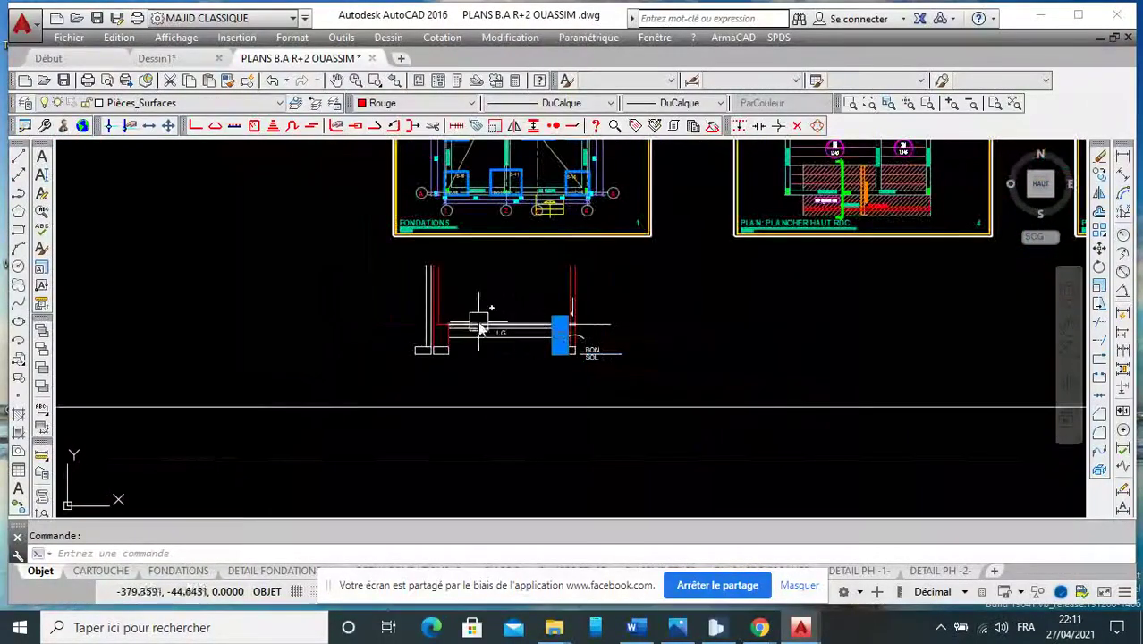
pyautogui.press('Escape')
pyautogui.moveTo(565, 336); pyautogui.dragTo(534, 377, button='middle')
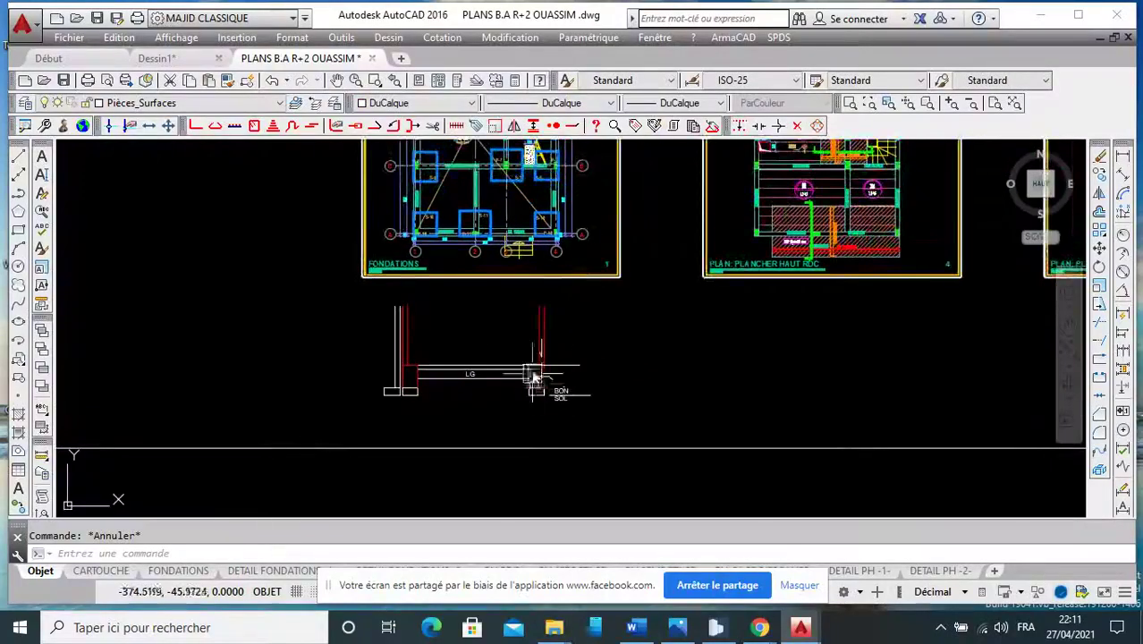
pyautogui.scroll(1, 582, 345)
pyautogui.scroll(-3, 587, 322)
pyautogui.moveTo(721, 332); pyautogui.dragTo(570, 329, button='middle')
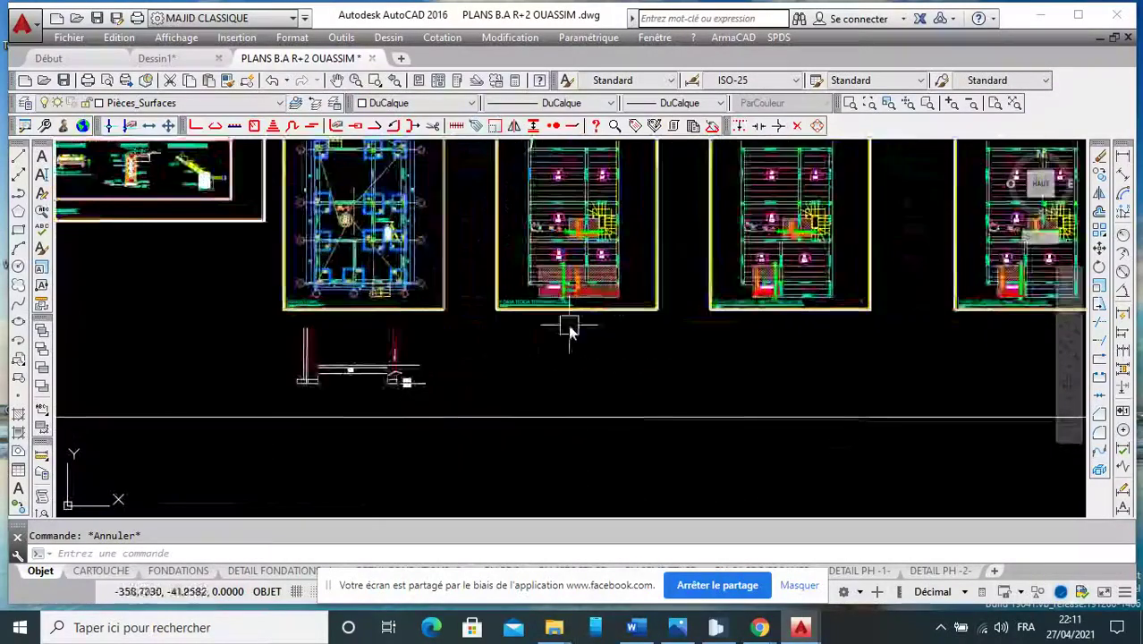
pyautogui.scroll(-2, 643, 317)
pyautogui.scroll(-2, 616, 304)
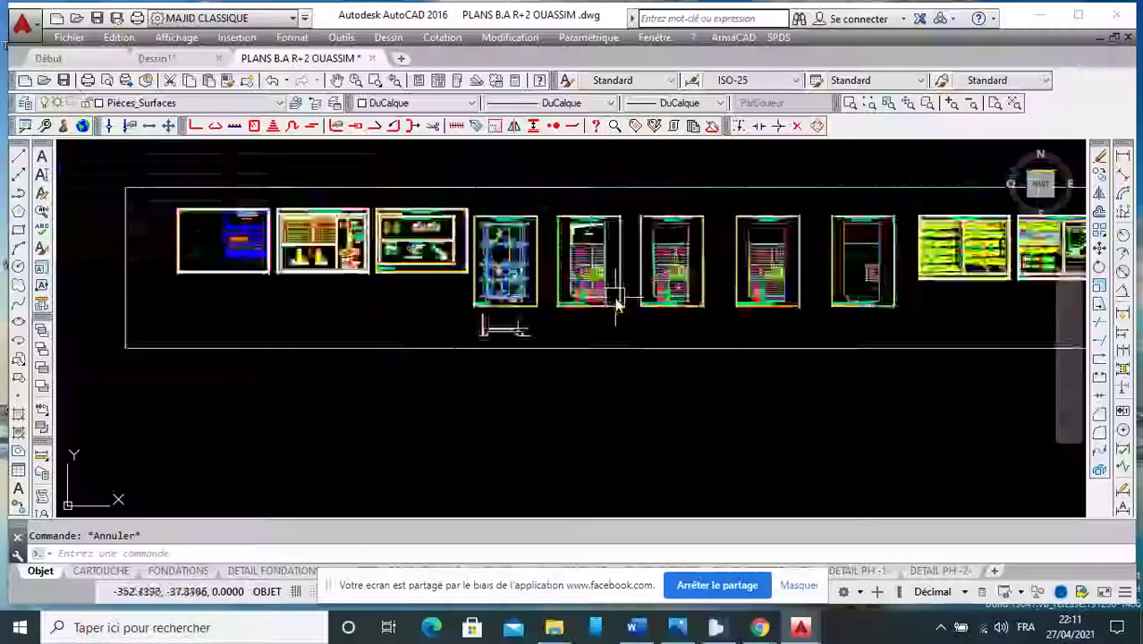
pyautogui.moveTo(668, 314); pyautogui.dragTo(572, 296, button='middle')
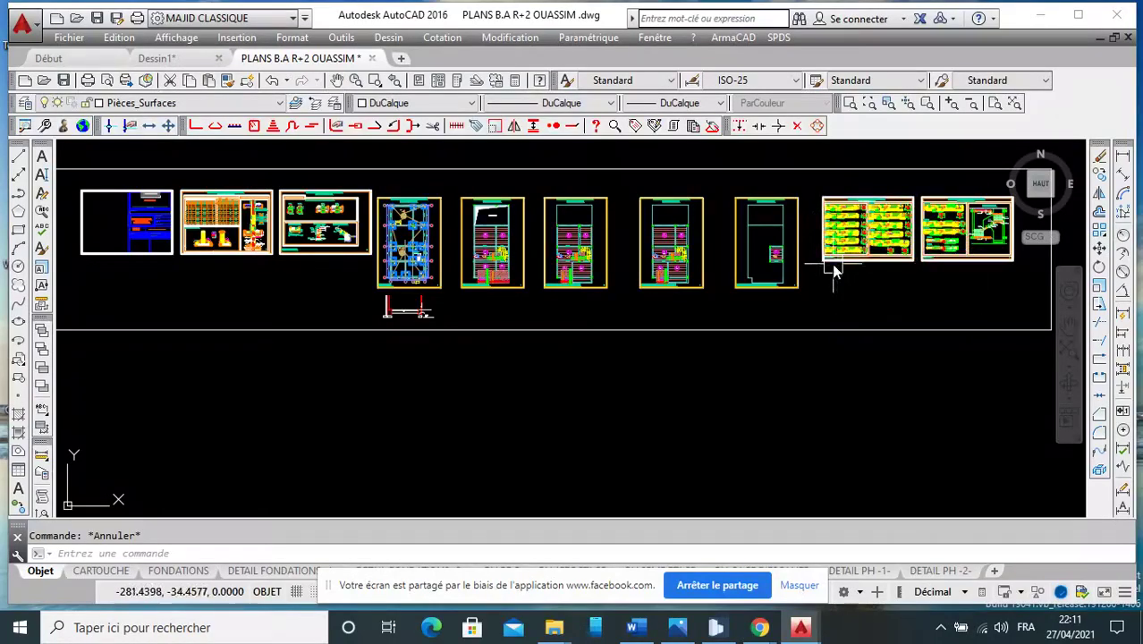
pyautogui.scroll(2, 872, 261)
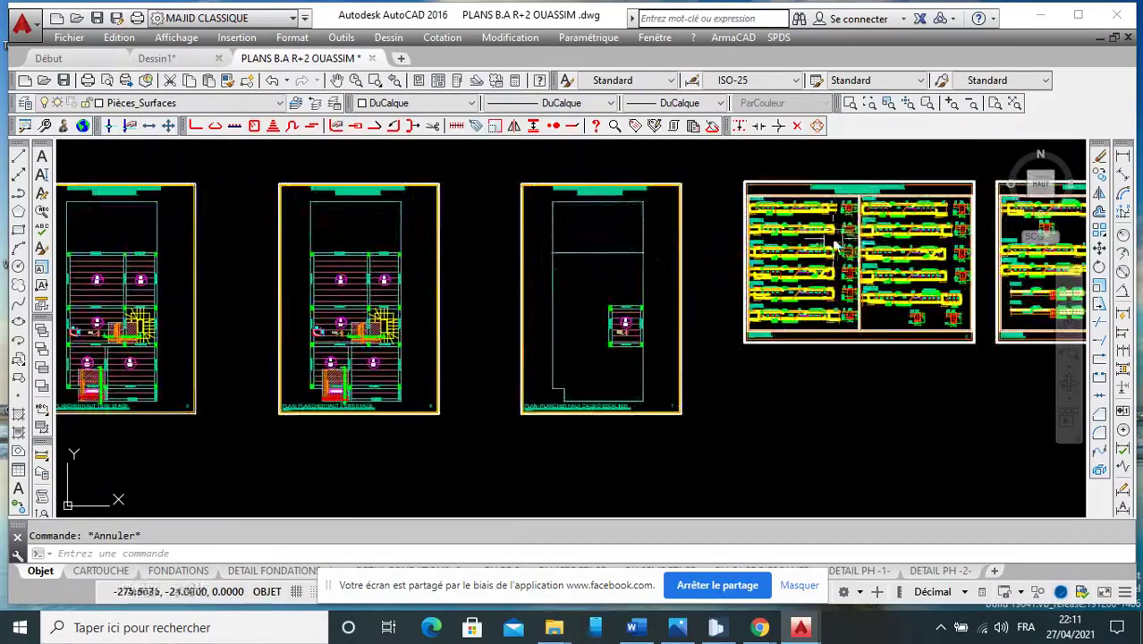
pyautogui.scroll(4, 809, 214)
pyautogui.moveTo(644, 206); pyautogui.dragTo(673, 320, button='middle')
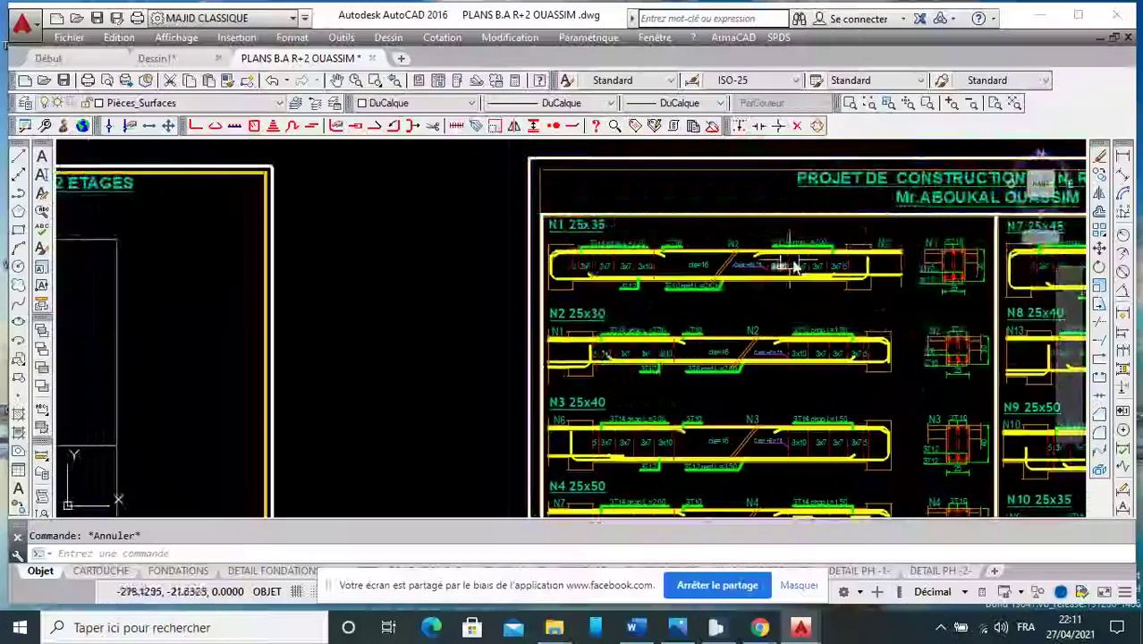
pyautogui.scroll(3, 953, 276)
pyautogui.scroll(-3, 694, 204)
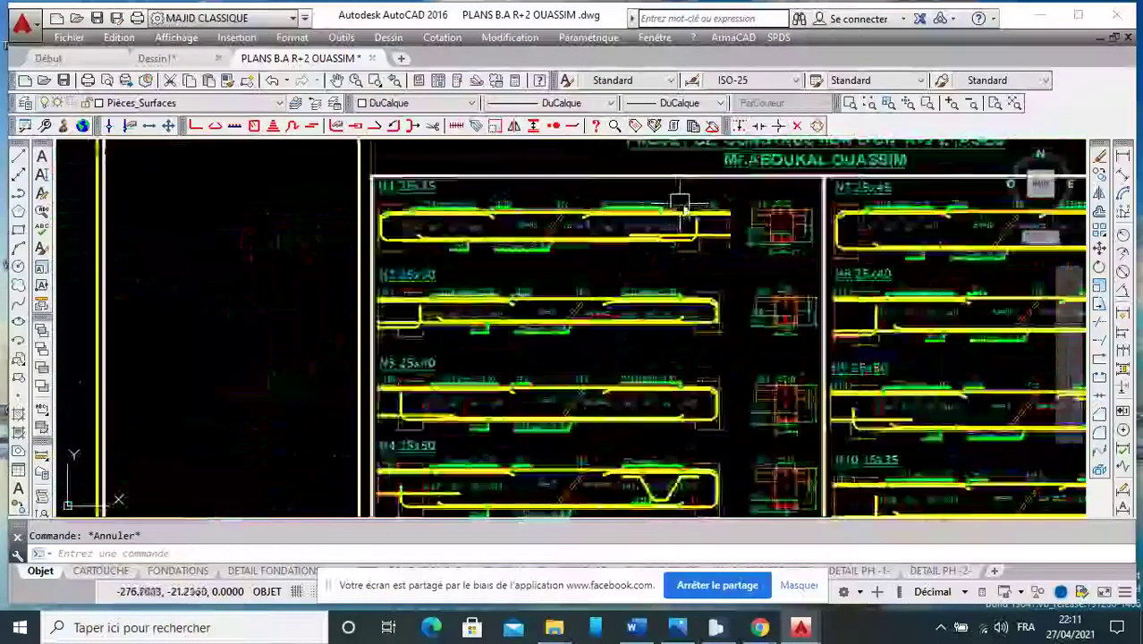
pyautogui.scroll(-2, 734, 211)
pyautogui.scroll(-2, 739, 212)
pyautogui.scroll(-4, 670, 237)
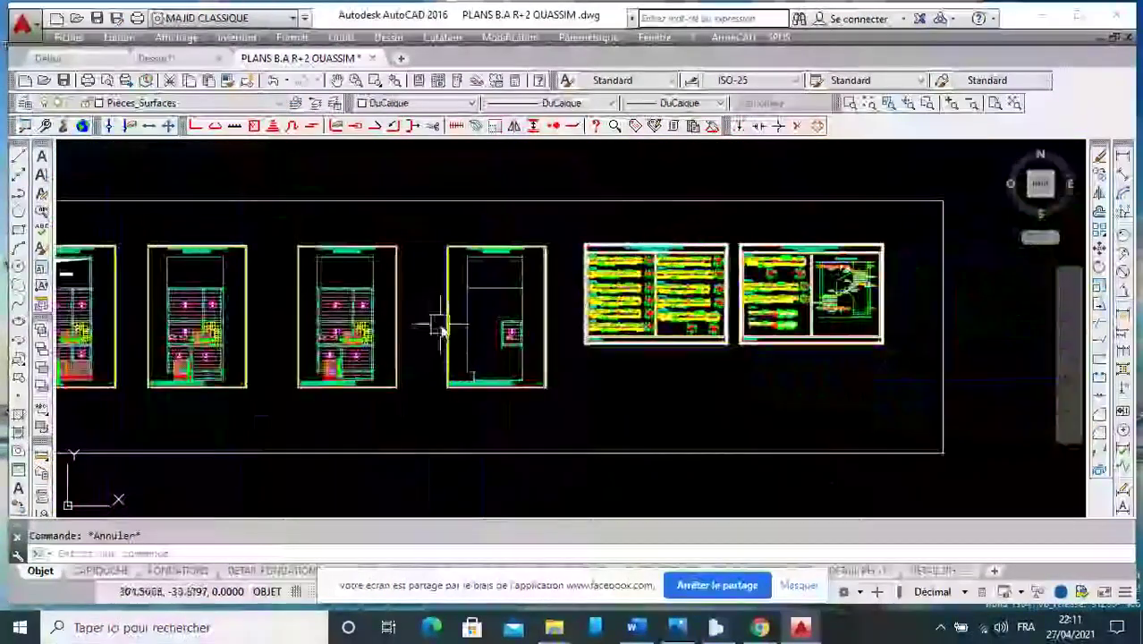
pyautogui.scroll(6, 501, 318)
pyautogui.scroll(2, 528, 304)
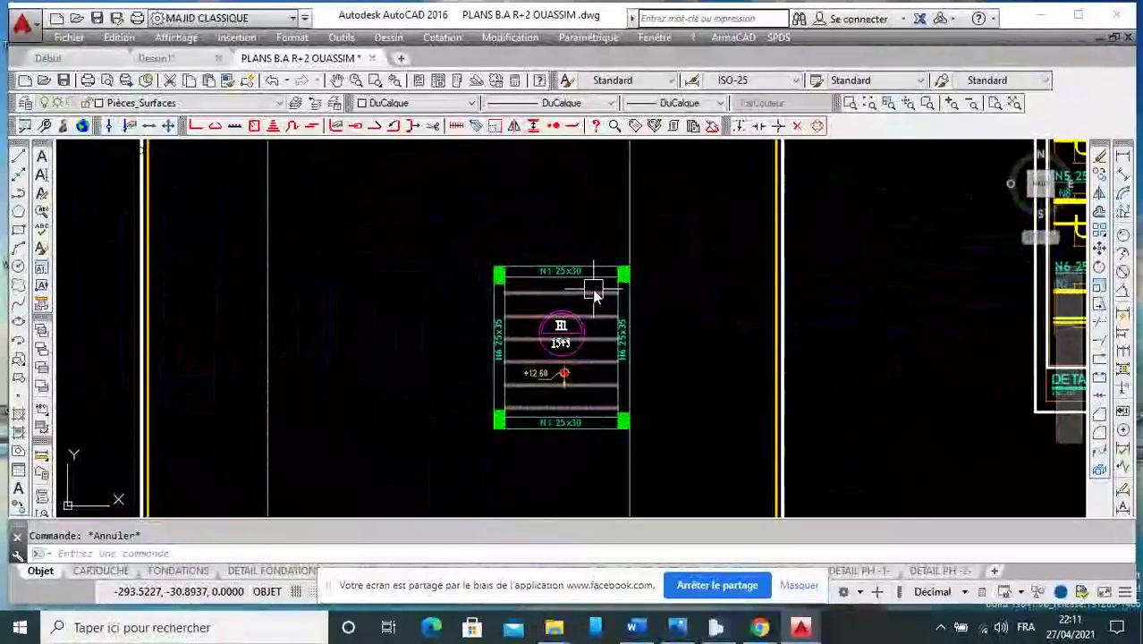
pyautogui.scroll(2, 557, 286)
pyautogui.scroll(2, 574, 299)
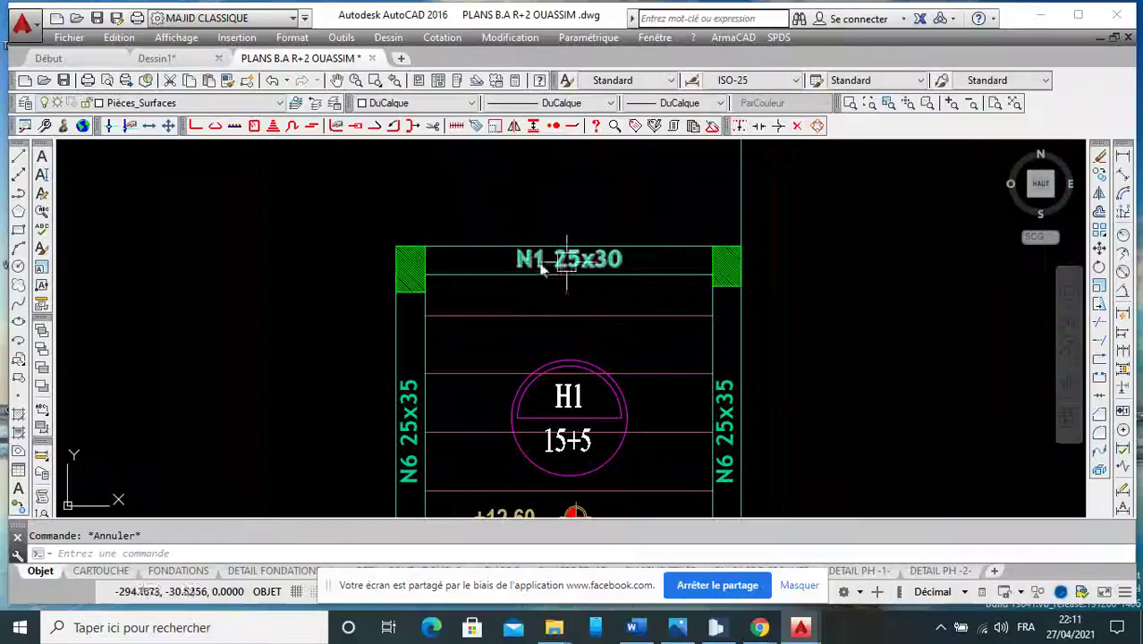
pyautogui.scroll(-2, 523, 248)
pyautogui.scroll(-2, 602, 278)
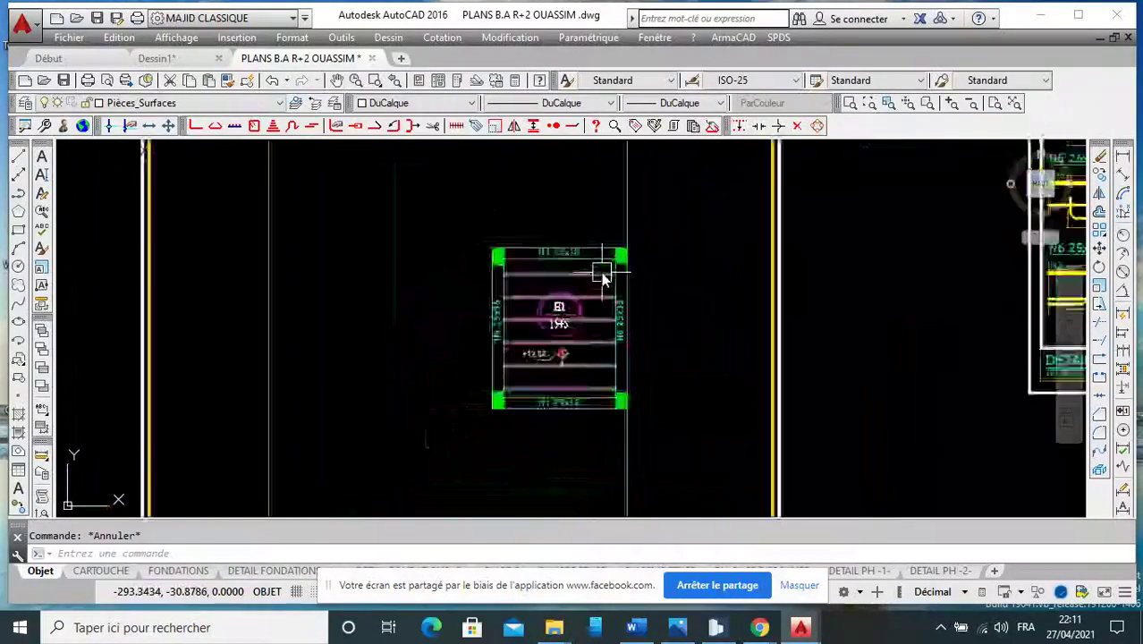
pyautogui.scroll(3, 577, 323)
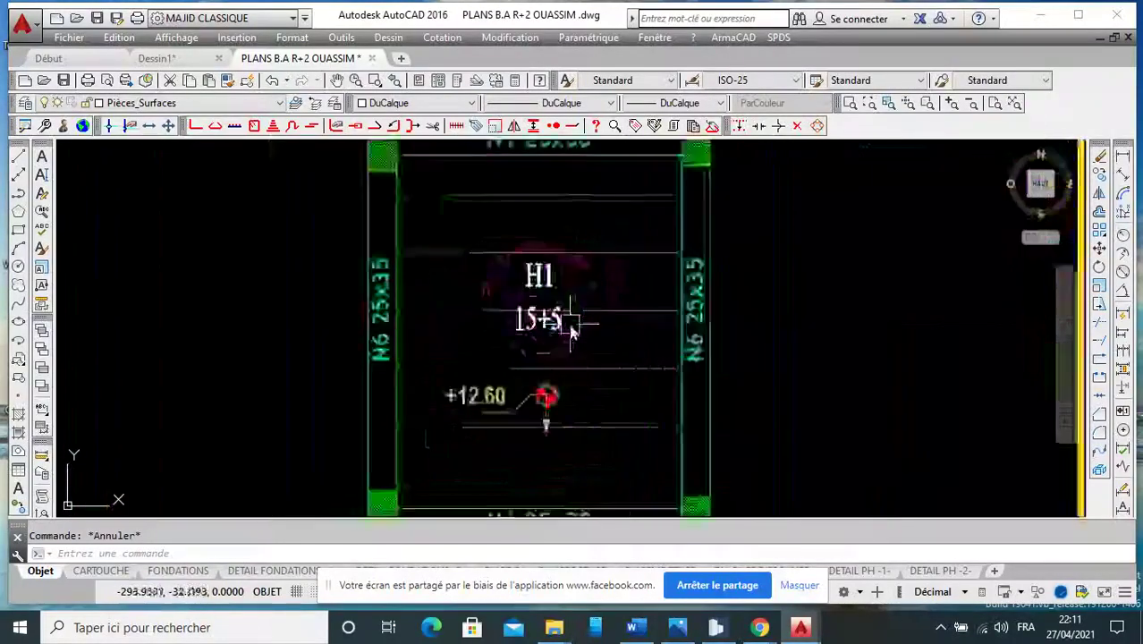
pyautogui.scroll(-3, 571, 317)
pyautogui.scroll(-3, 576, 318)
pyautogui.scroll(2, 566, 309)
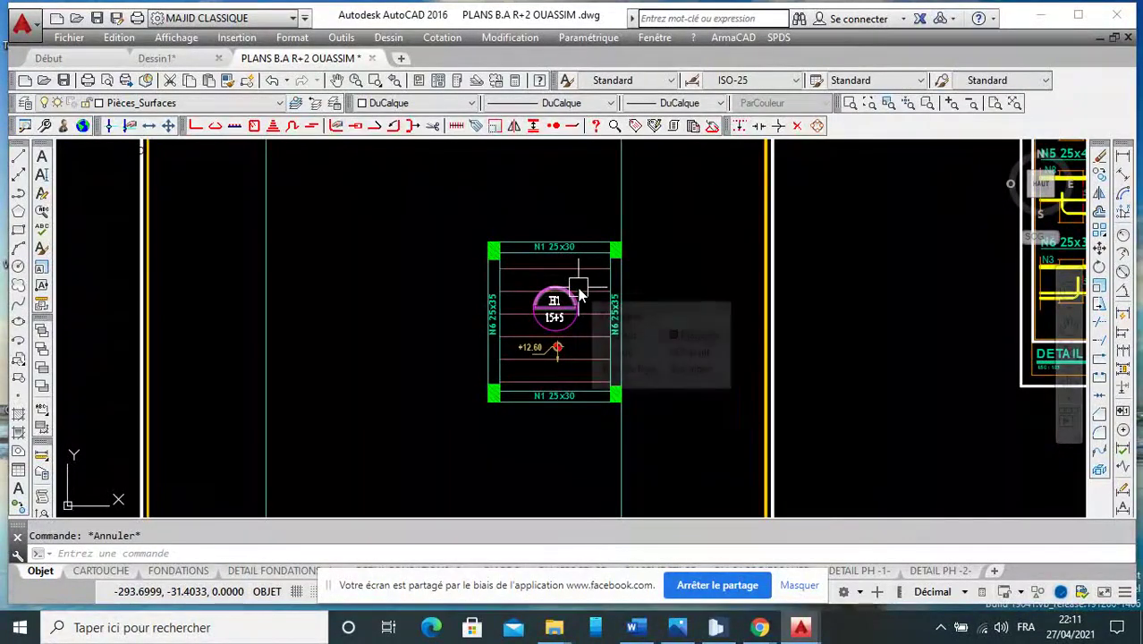
pyautogui.moveTo(578, 293)
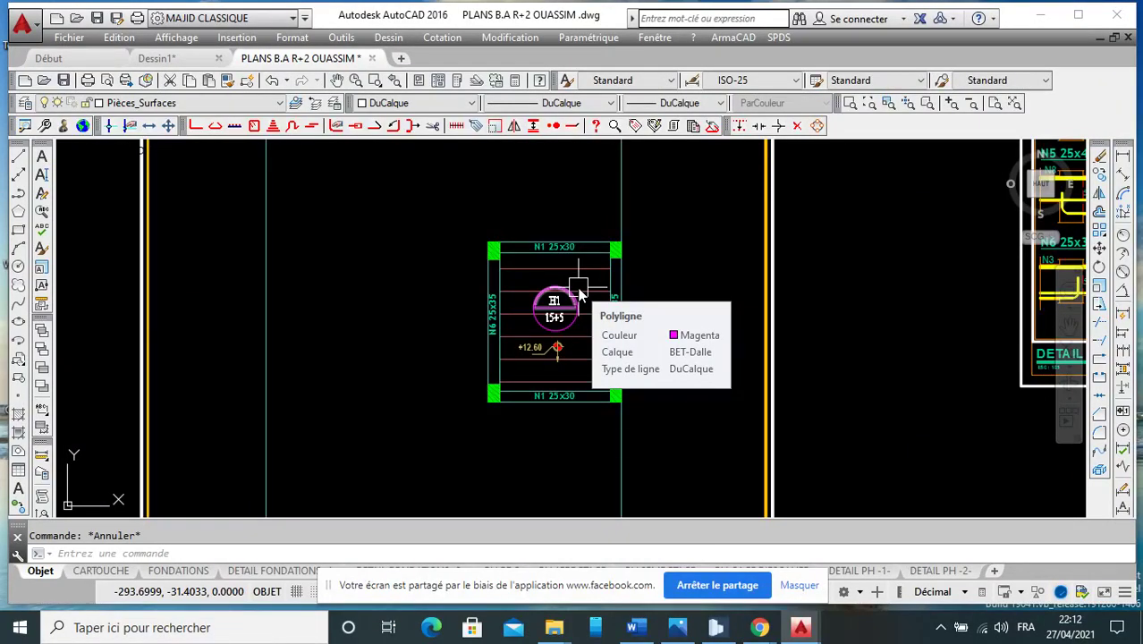
# Stretch the right wall's red vertical line down to meet the right footing.
pyautogui.scroll(-3, 584, 286)
pyautogui.scroll(-3, 648, 255)
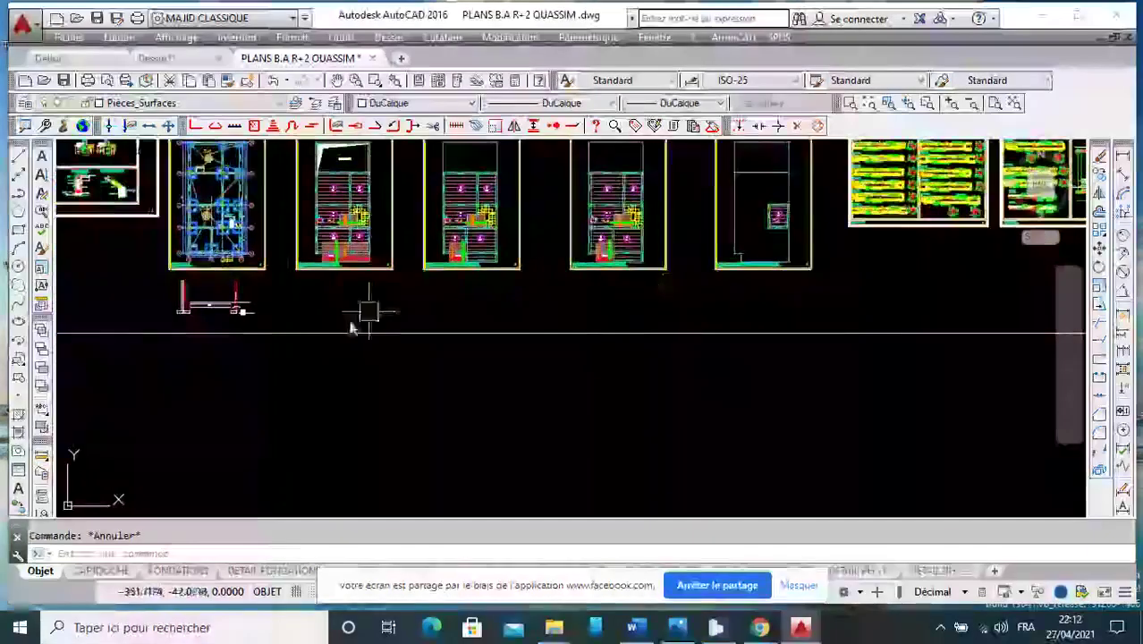
pyautogui.scroll(1, 393, 333)
pyautogui.scroll(2, 438, 339)
pyautogui.scroll(3, 416, 327)
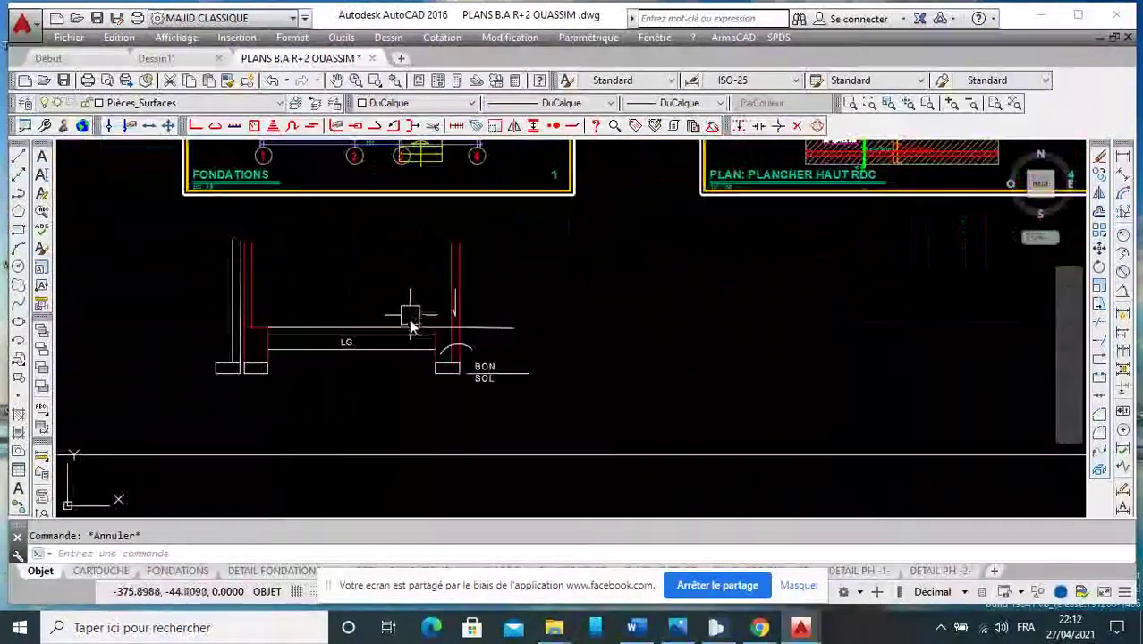
pyautogui.moveTo(422, 377); pyautogui.dragTo(521, 386, button='middle')
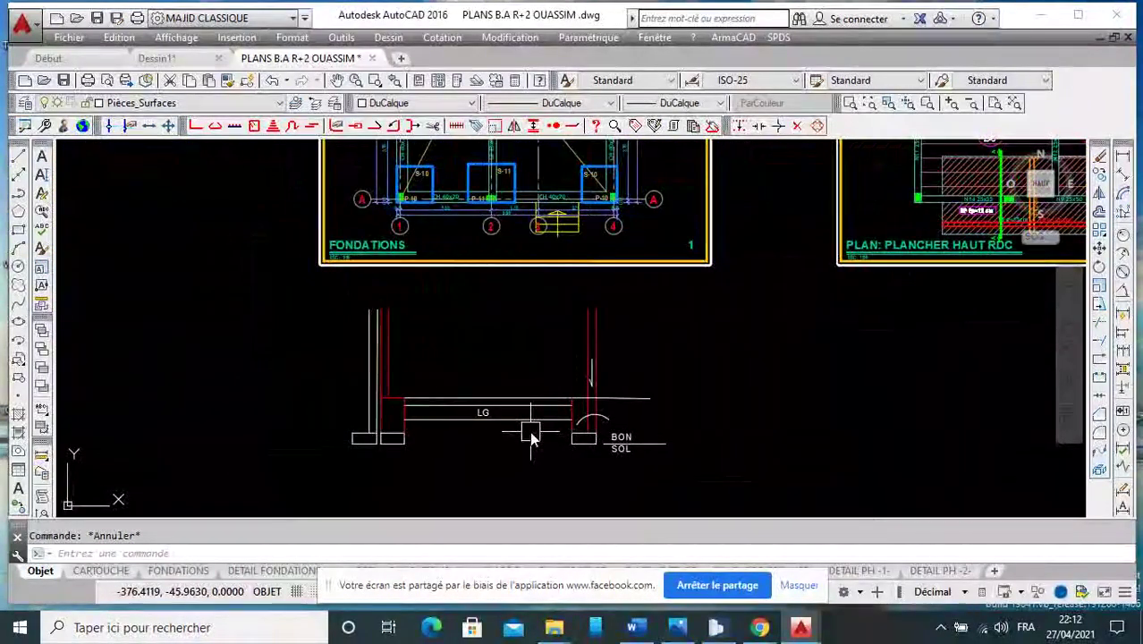
pyautogui.scroll(3, 552, 436)
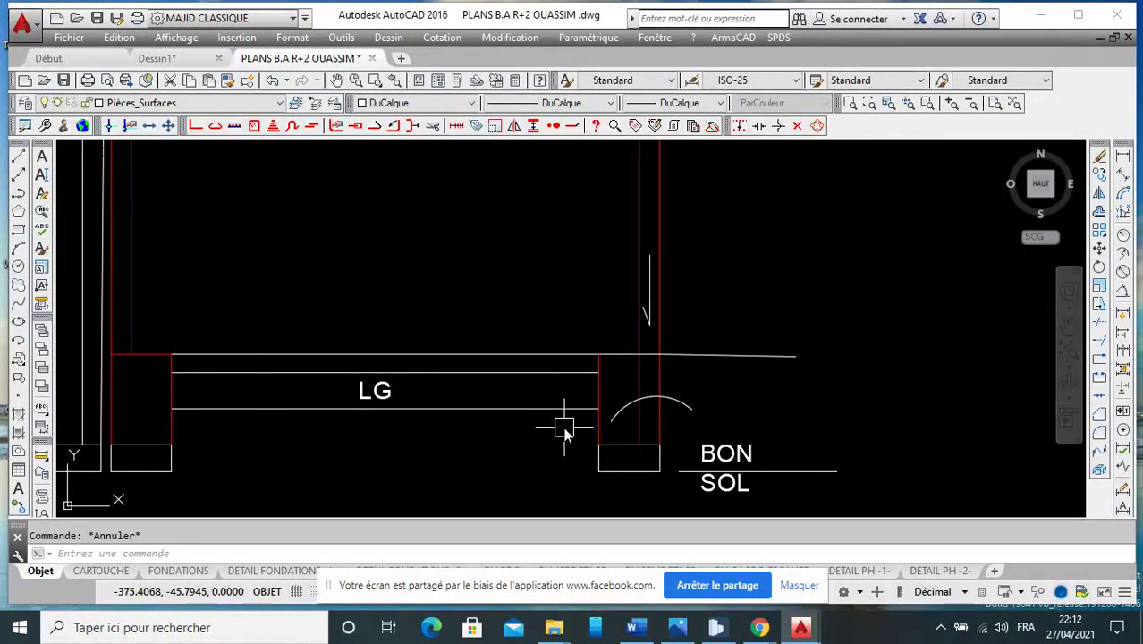
pyautogui.click(638, 378)
pyautogui.click(635, 445)
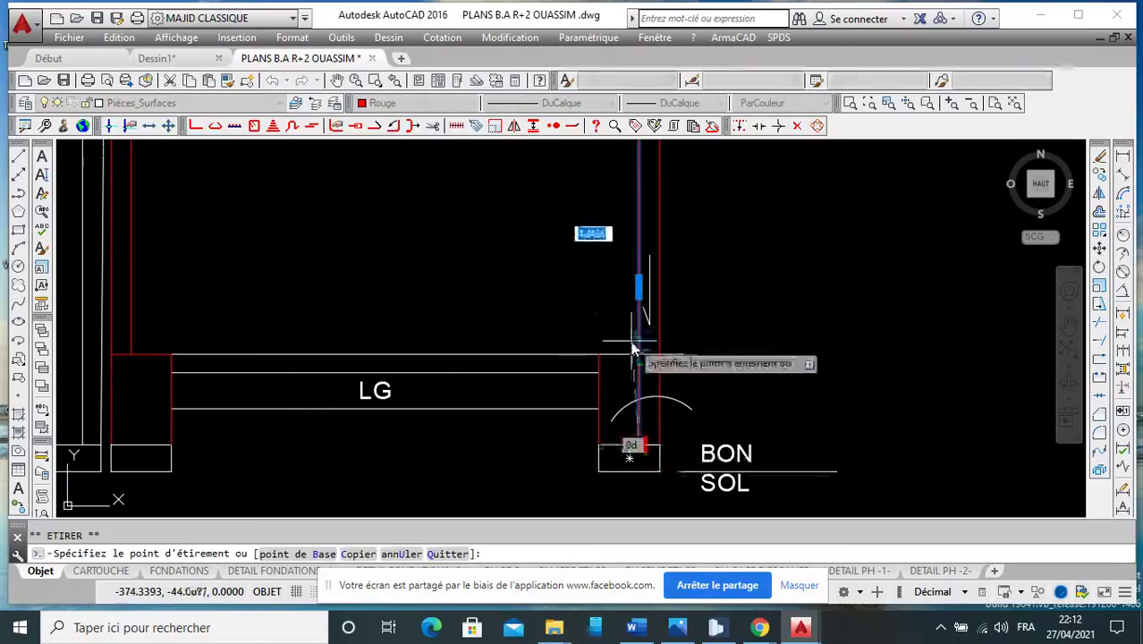
pyautogui.click(637, 355)
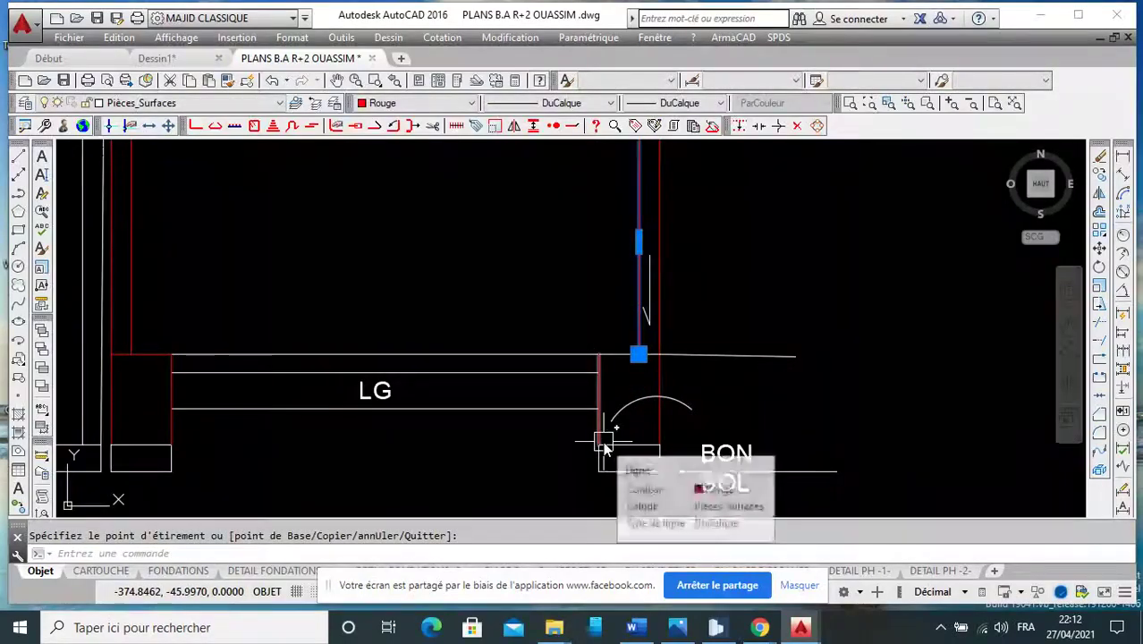
pyautogui.press('Escape')
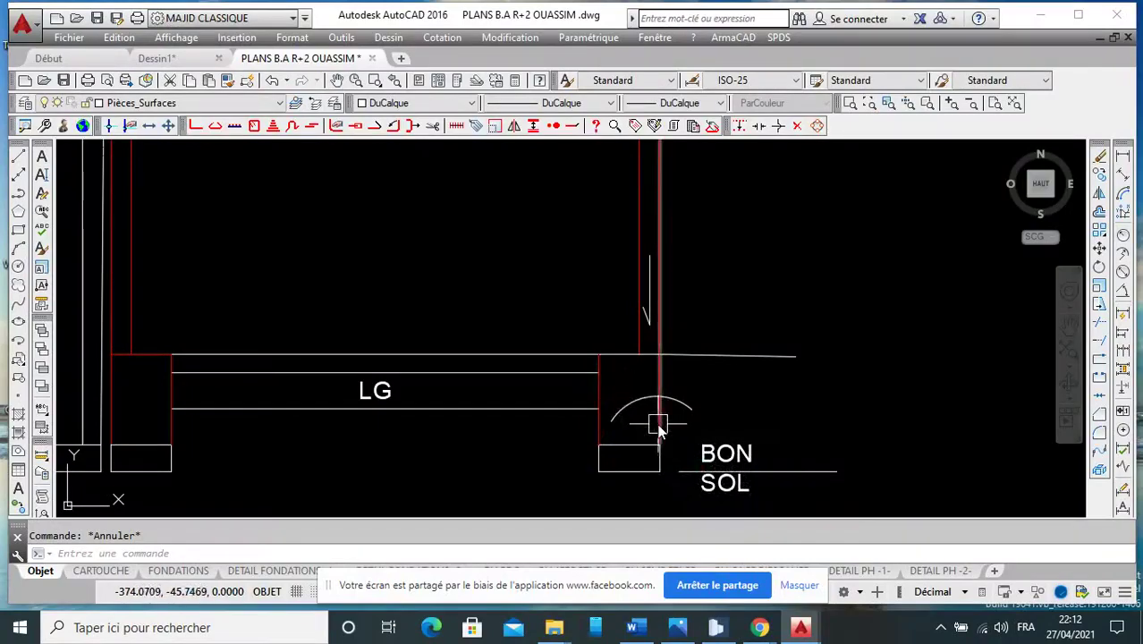
pyautogui.scroll(-5, 662, 416)
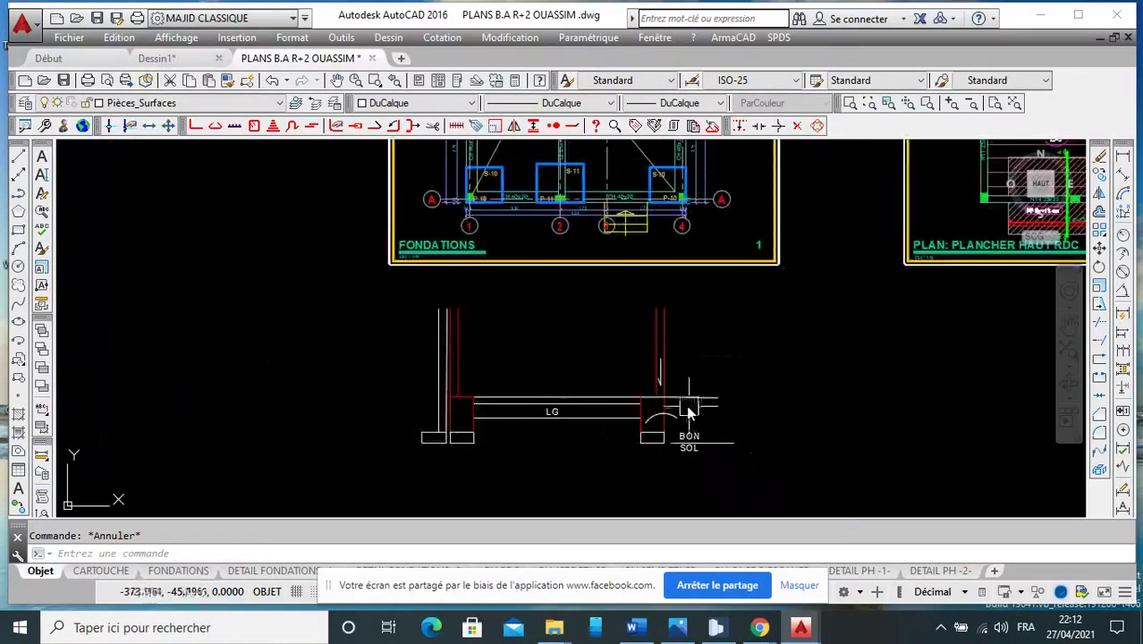
pyautogui.scroll(1, 637, 251)
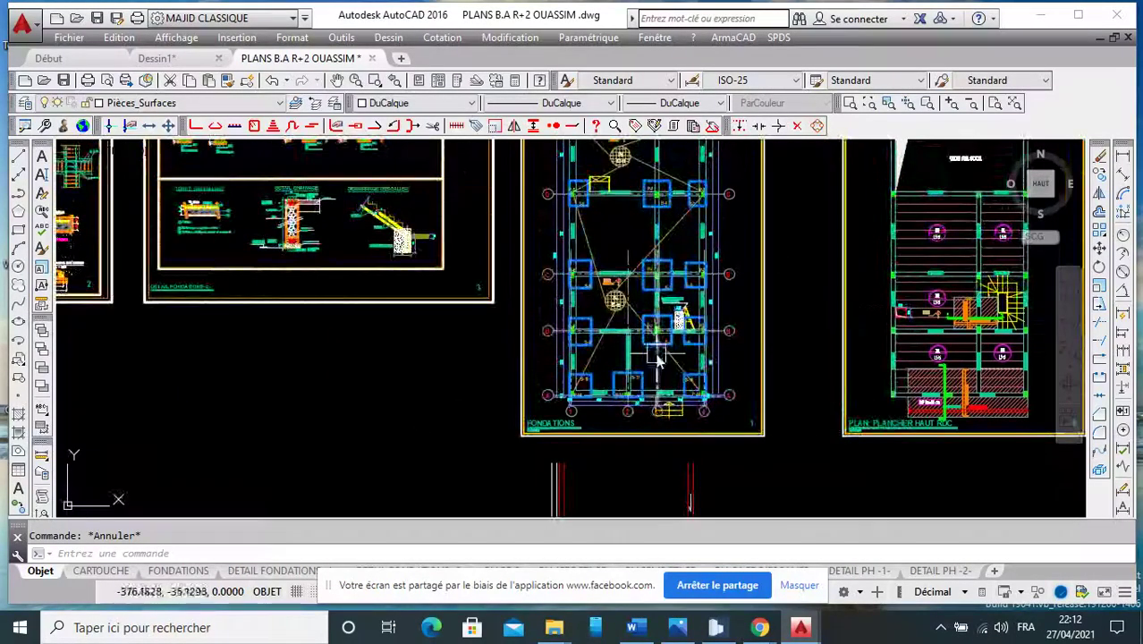
pyautogui.scroll(1, 642, 344)
pyautogui.scroll(-3, 662, 402)
pyautogui.scroll(3, 676, 420)
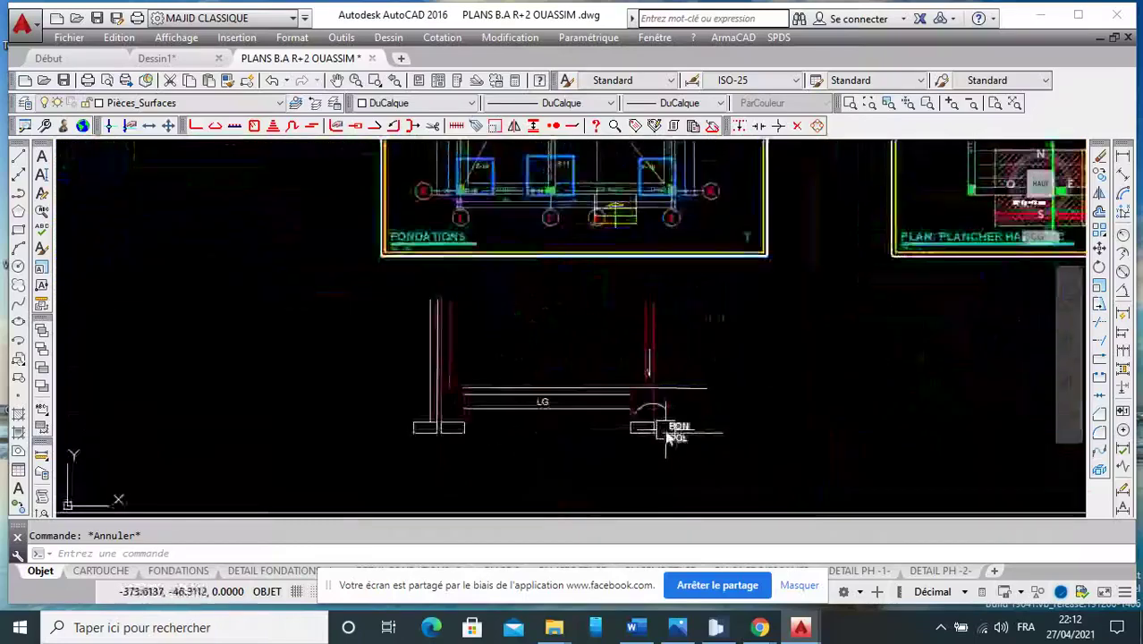
pyautogui.scroll(2, 677, 416)
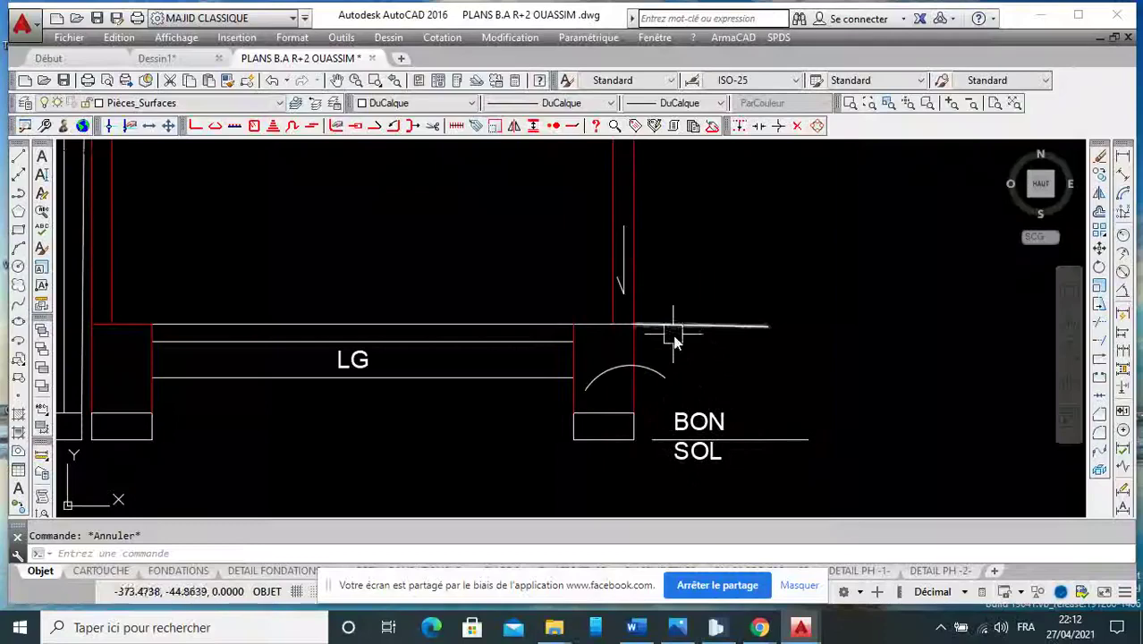
pyautogui.moveTo(676, 341); pyautogui.dragTo(671, 326, button='middle')
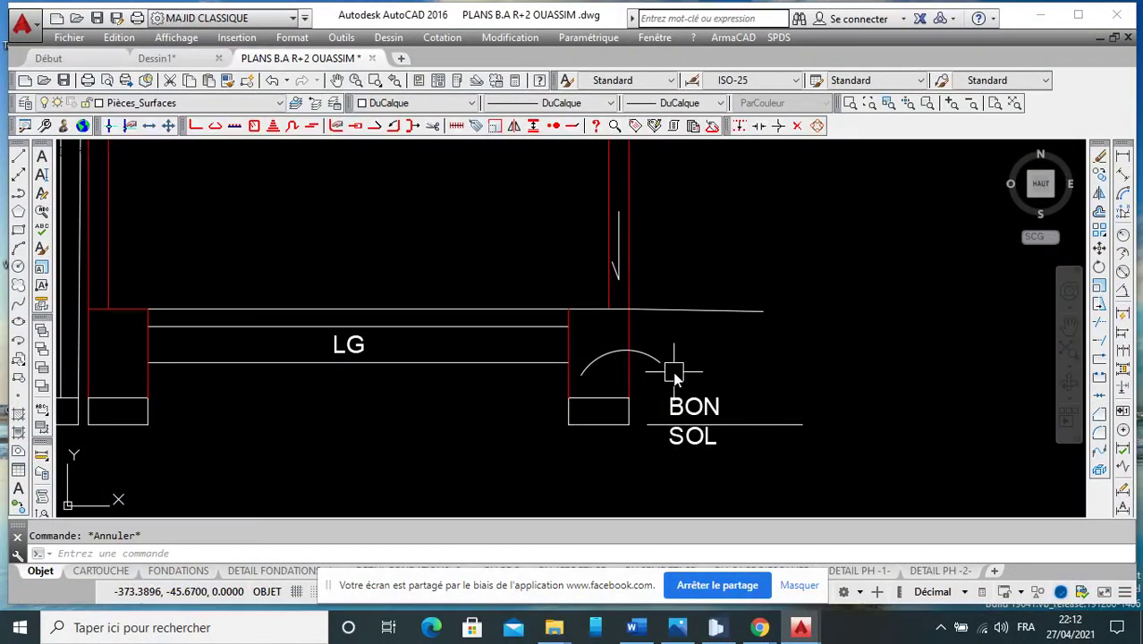
pyautogui.scroll(-2, 675, 374)
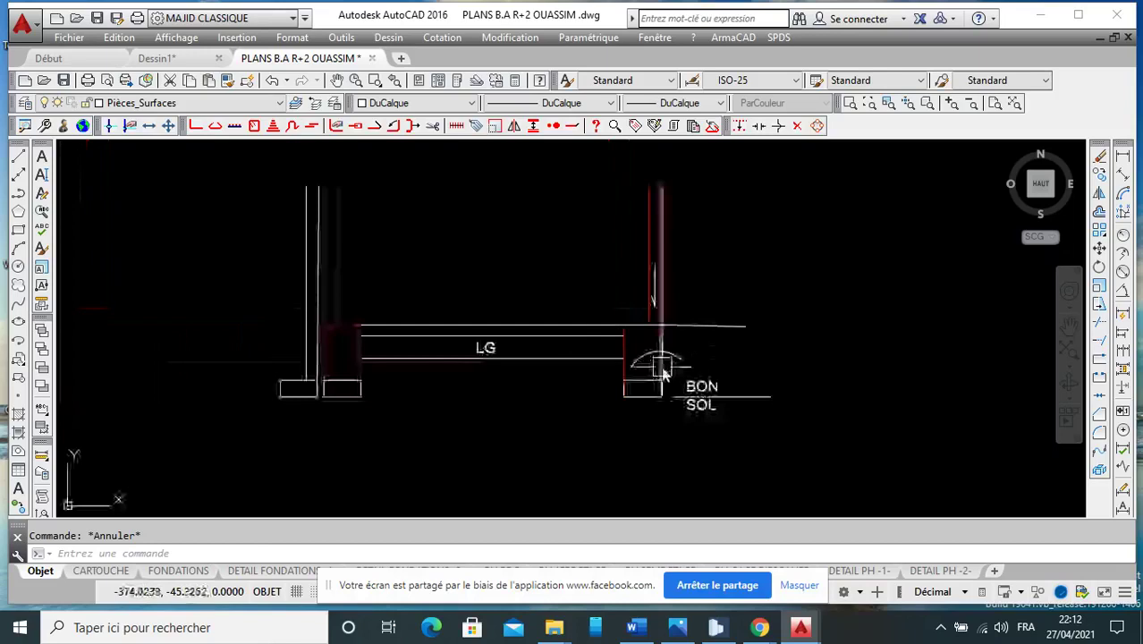
pyautogui.scroll(-5, 662, 374)
pyautogui.scroll(5, 787, 340)
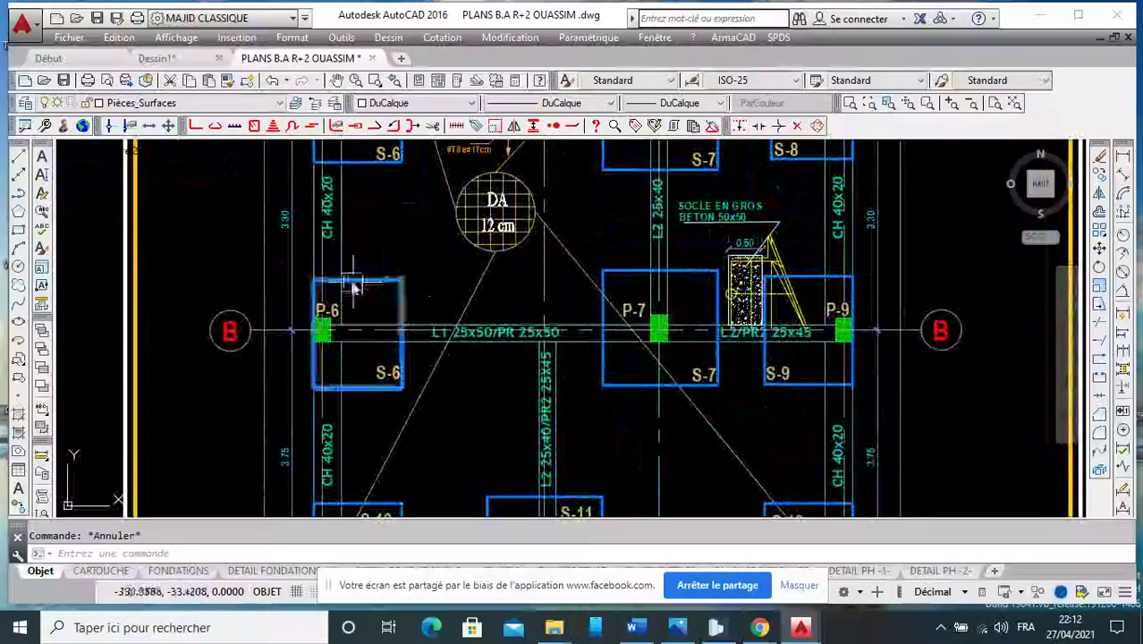
pyautogui.scroll(-3, 396, 396)
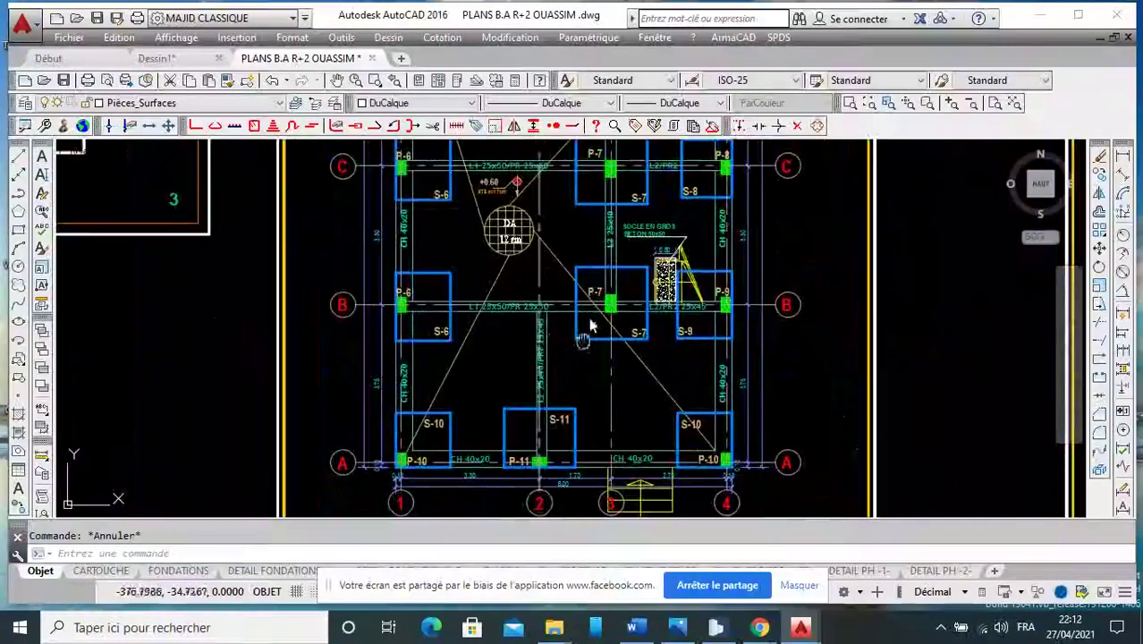
pyautogui.scroll(-3, 587, 327)
pyautogui.scroll(5, 684, 396)
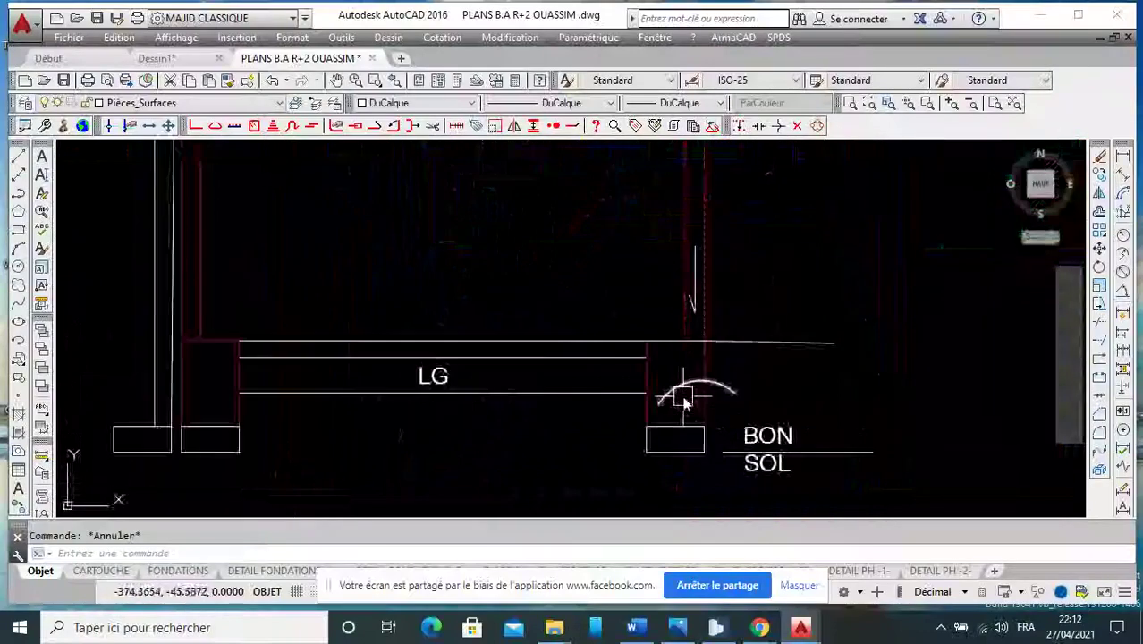